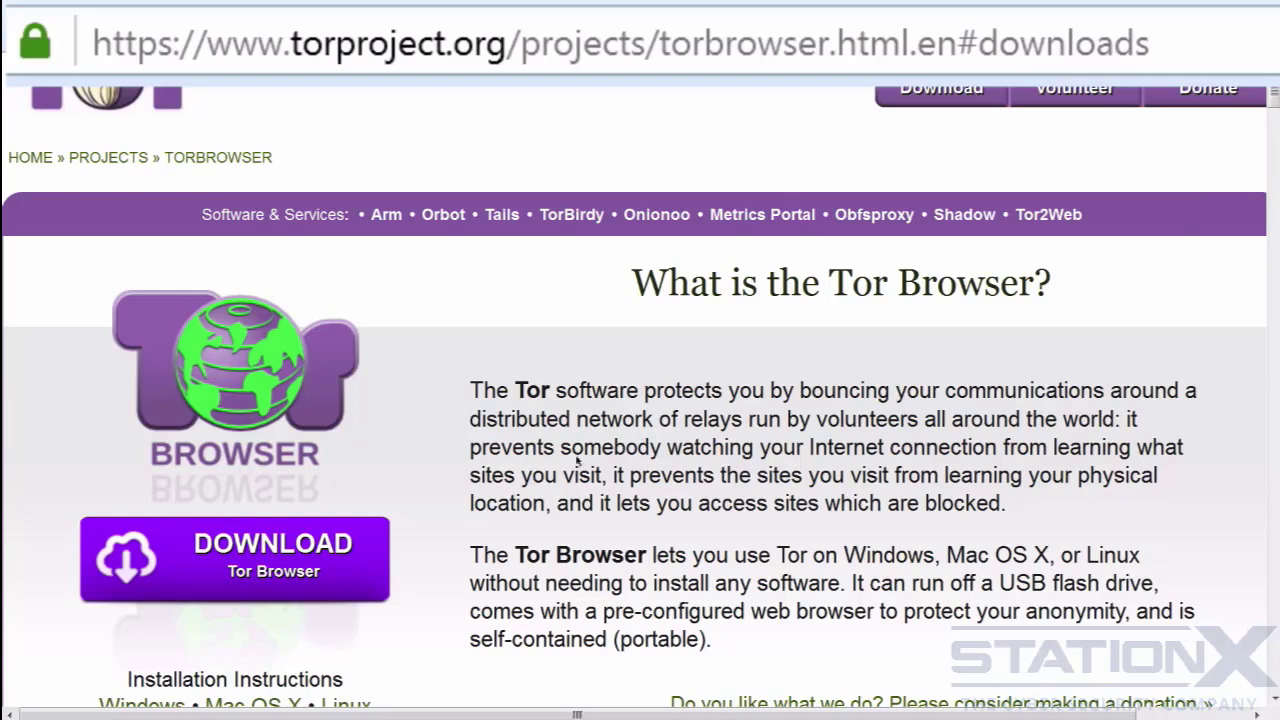
- Go to the Tor Browser downloads list and install Tor Browser in the Tor Browser folder on the desktop
{"action": "left_click", "coordinate": [285, 545]}
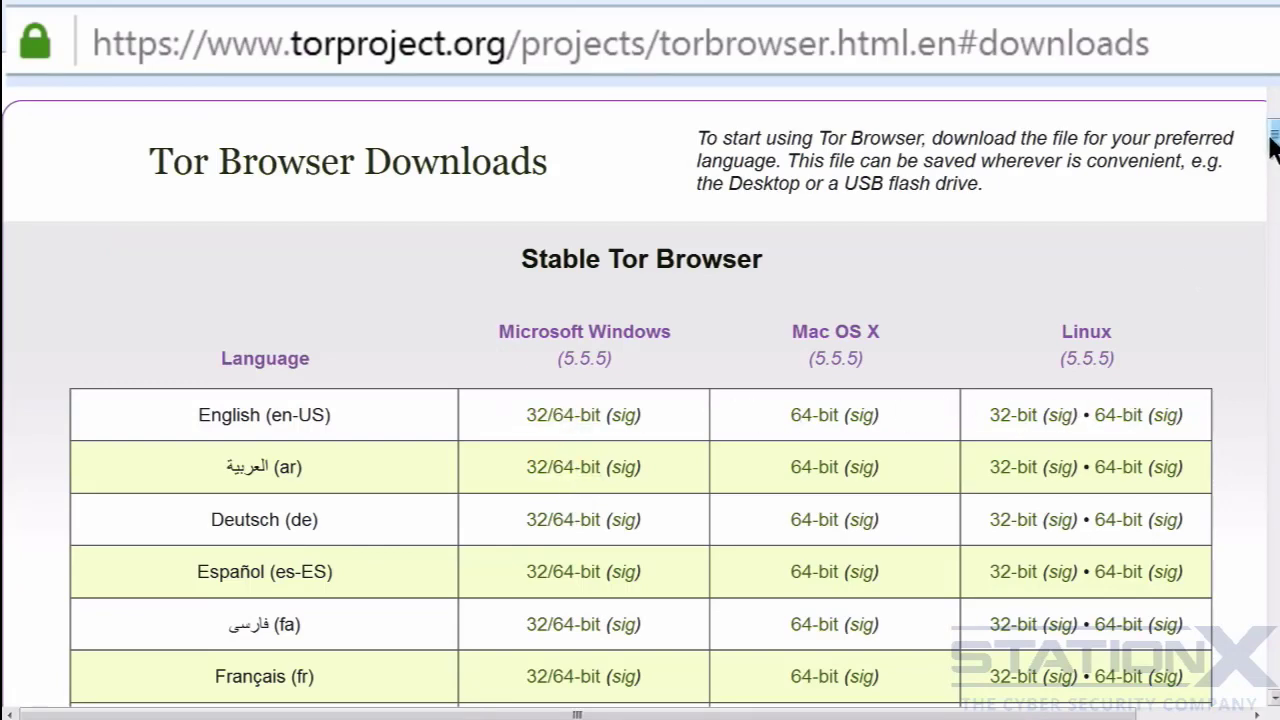
{"action": "left_click_drag", "start_coordinate": [1272, 137], "coordinate": [1267, 257]}
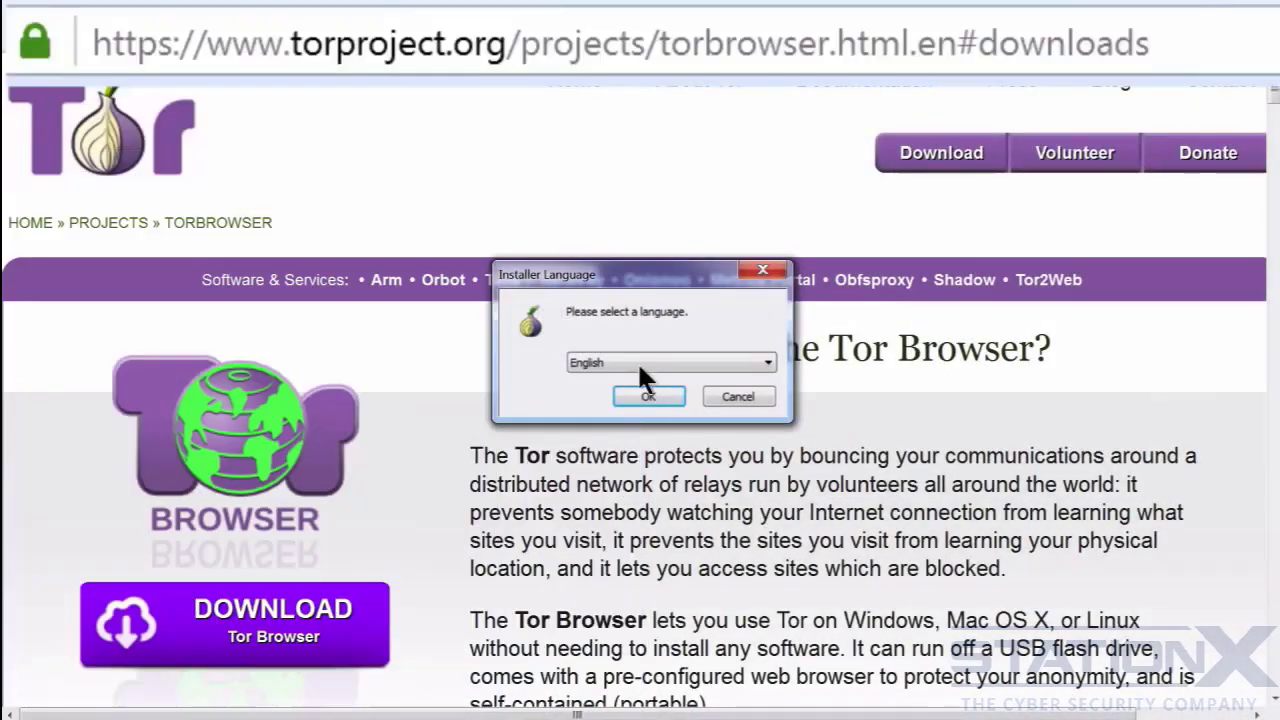
{"action": "left_click", "coordinate": [645, 393]}
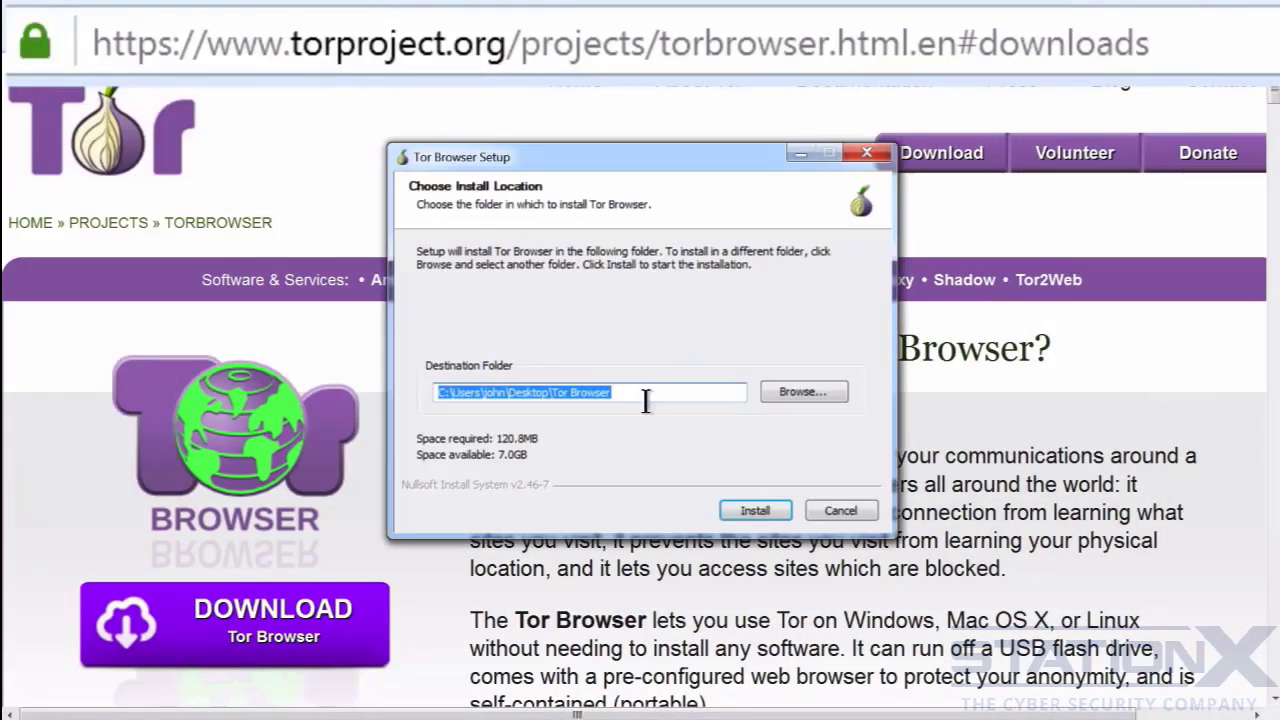
{"action": "key", "text": "Return"}
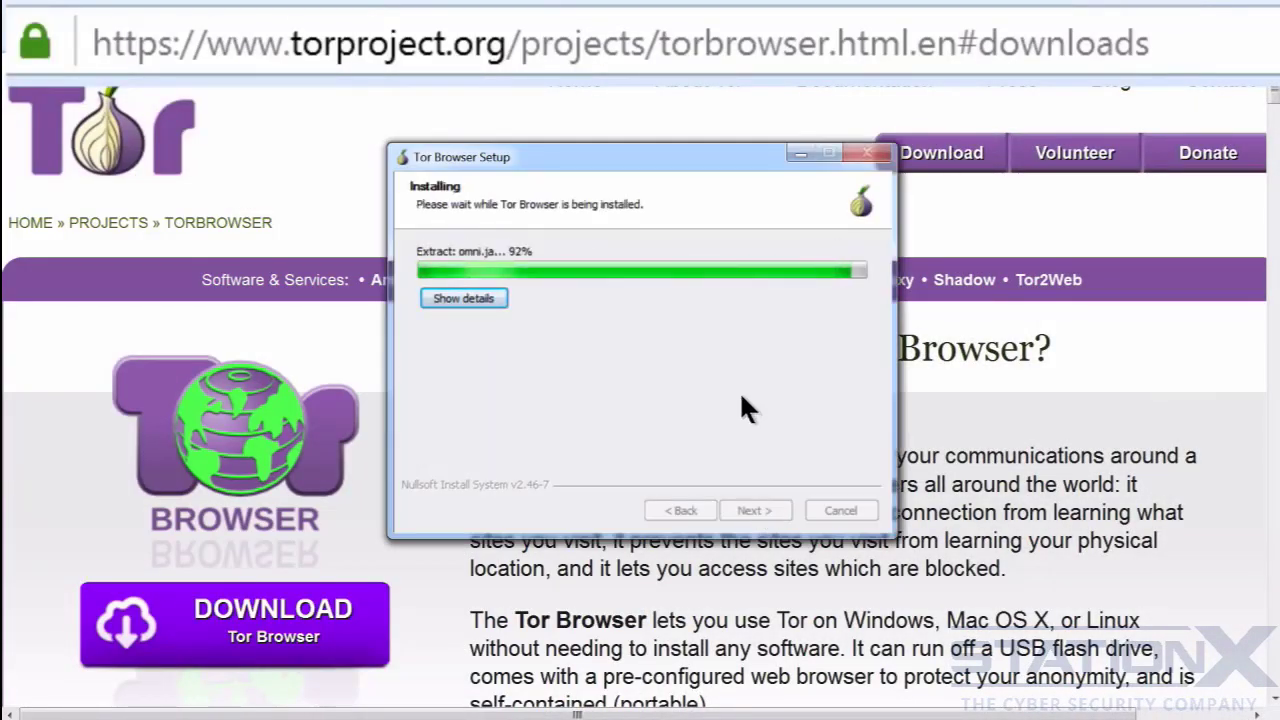
{"action": "left_click", "coordinate": [752, 510]}
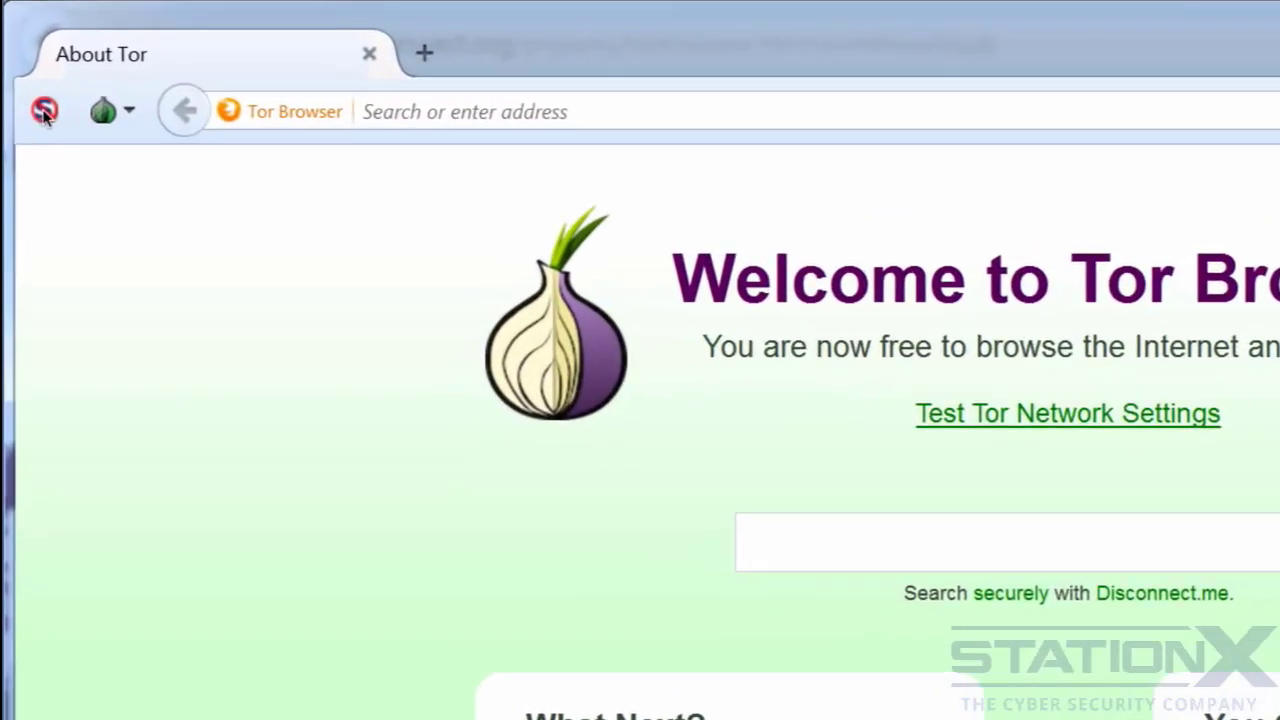
- Look over the NoScript script-permission options and the Tor identity, circuit, security and update options
{"action": "left_click", "coordinate": [28, 74]}
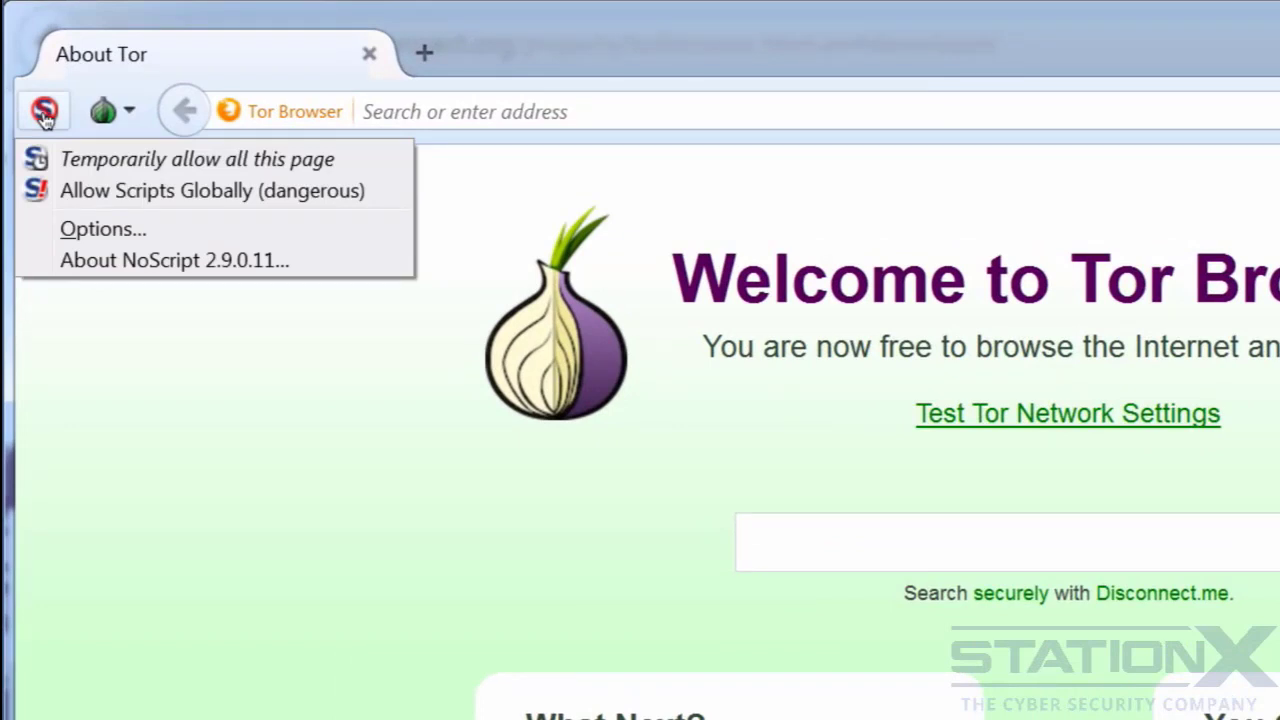
{"action": "left_click", "coordinate": [186, 332]}
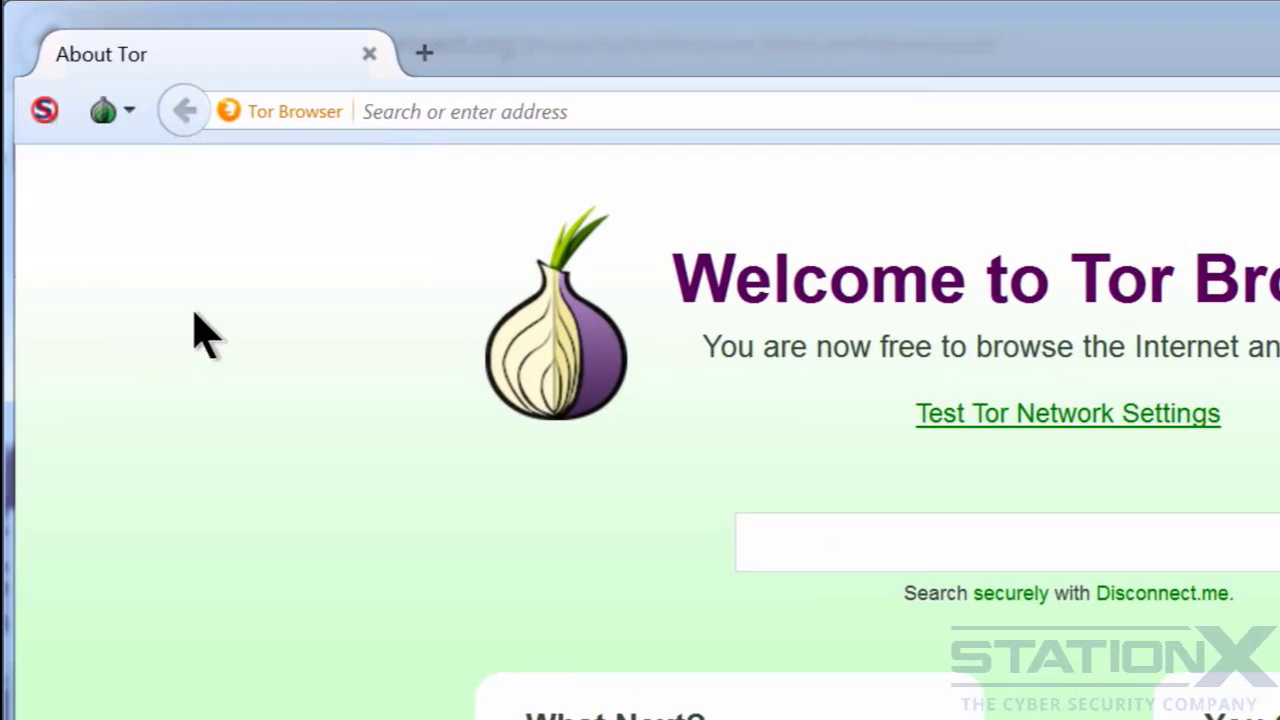
{"action": "left_click", "coordinate": [130, 112]}
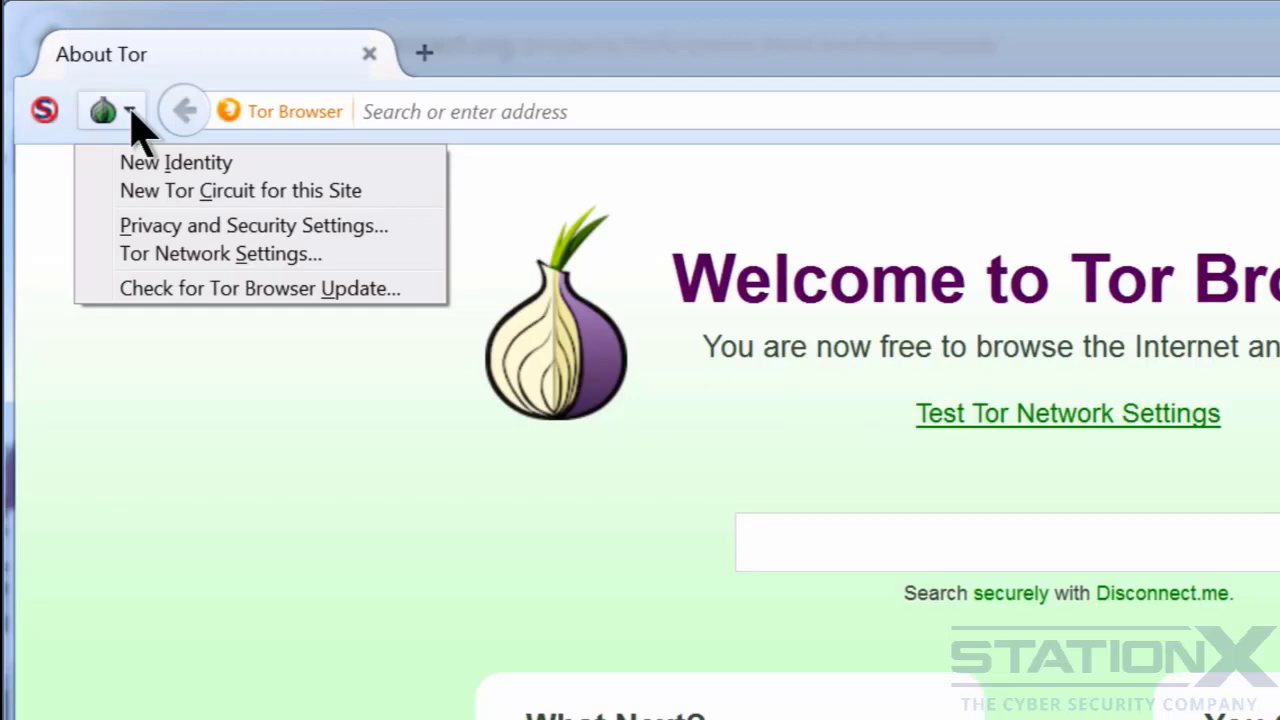
{"action": "left_click", "coordinate": [1232, 300]}
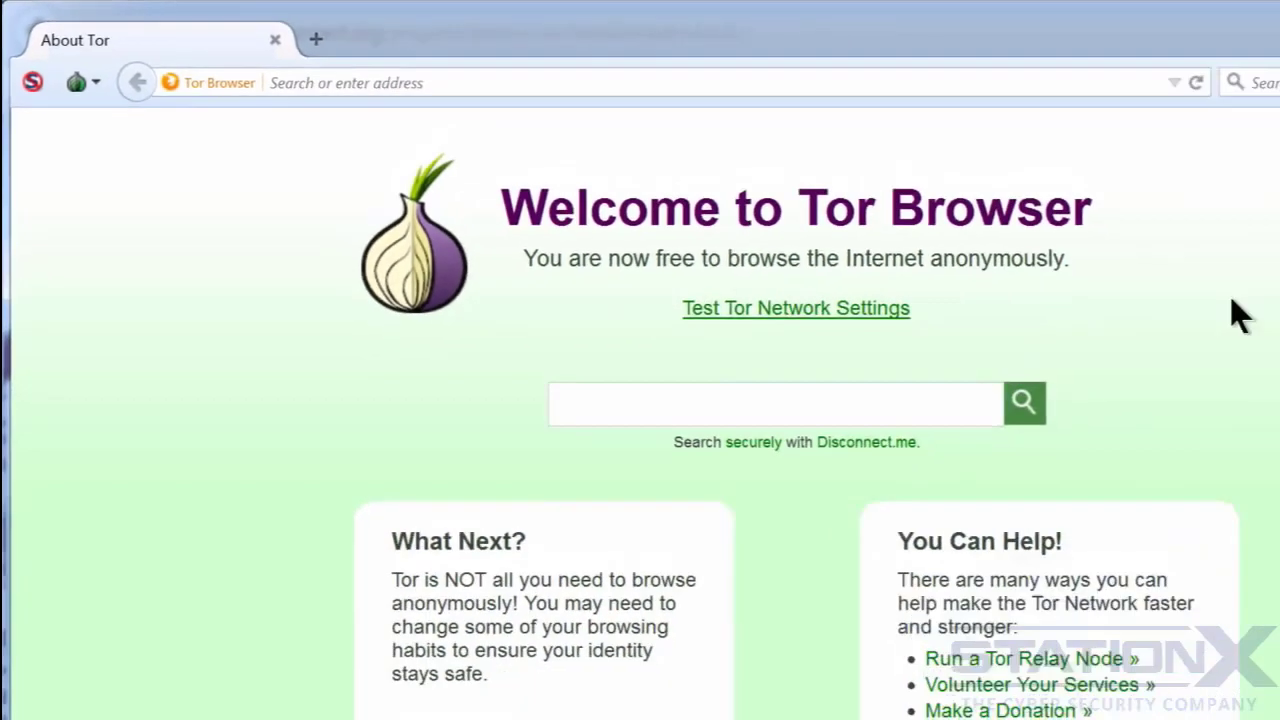
- Test the Tor network settings before and after restarting the browser with a new identity
{"action": "left_click", "coordinate": [785, 312]}
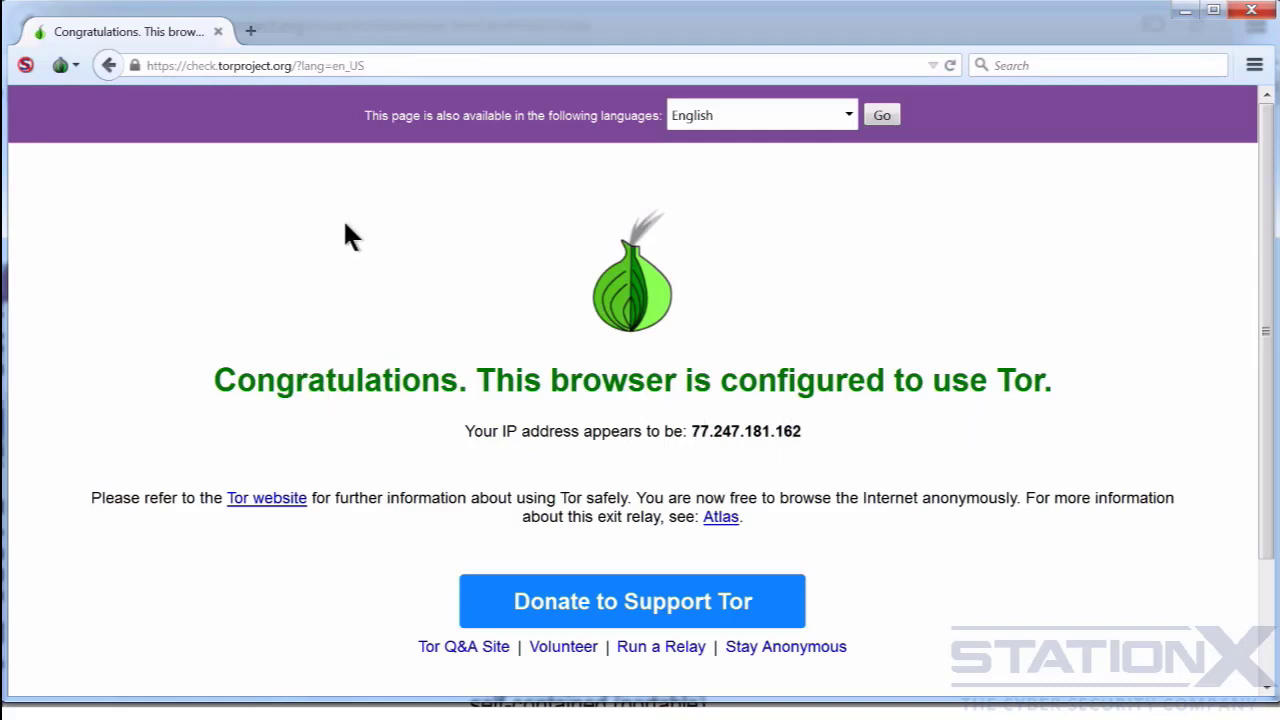
{"action": "left_click", "coordinate": [76, 65]}
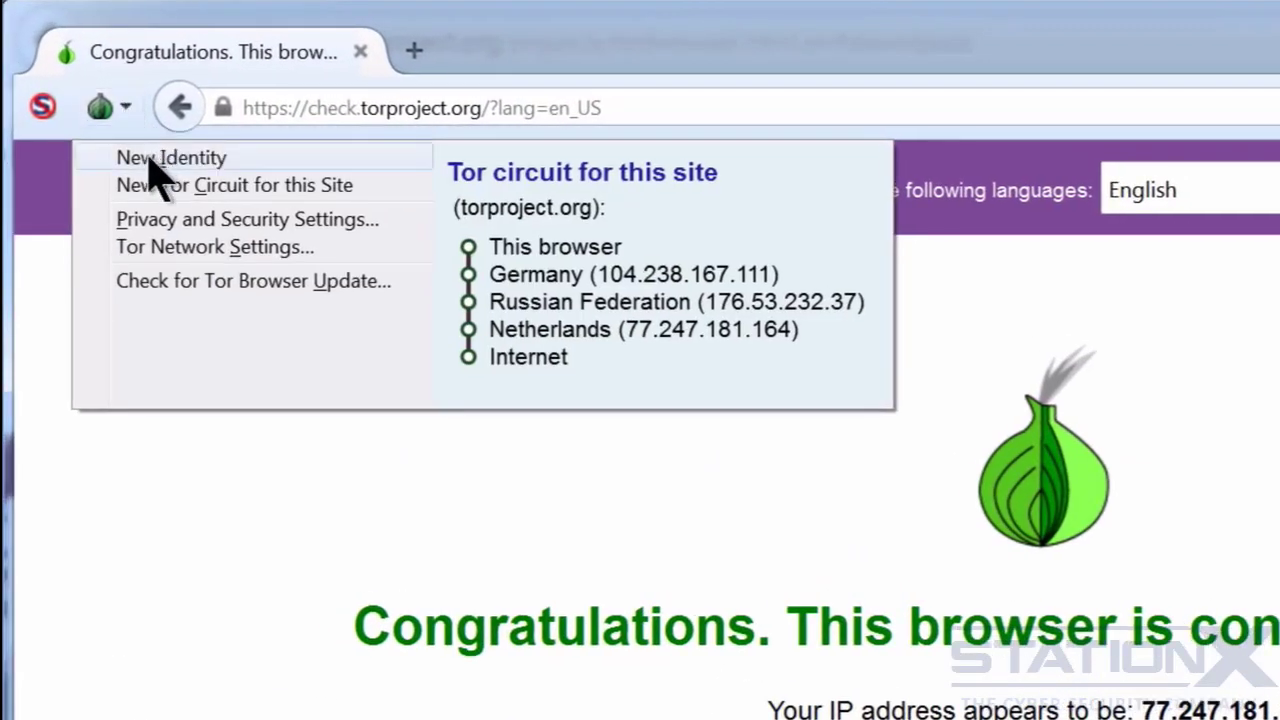
{"action": "left_click", "coordinate": [147, 156]}
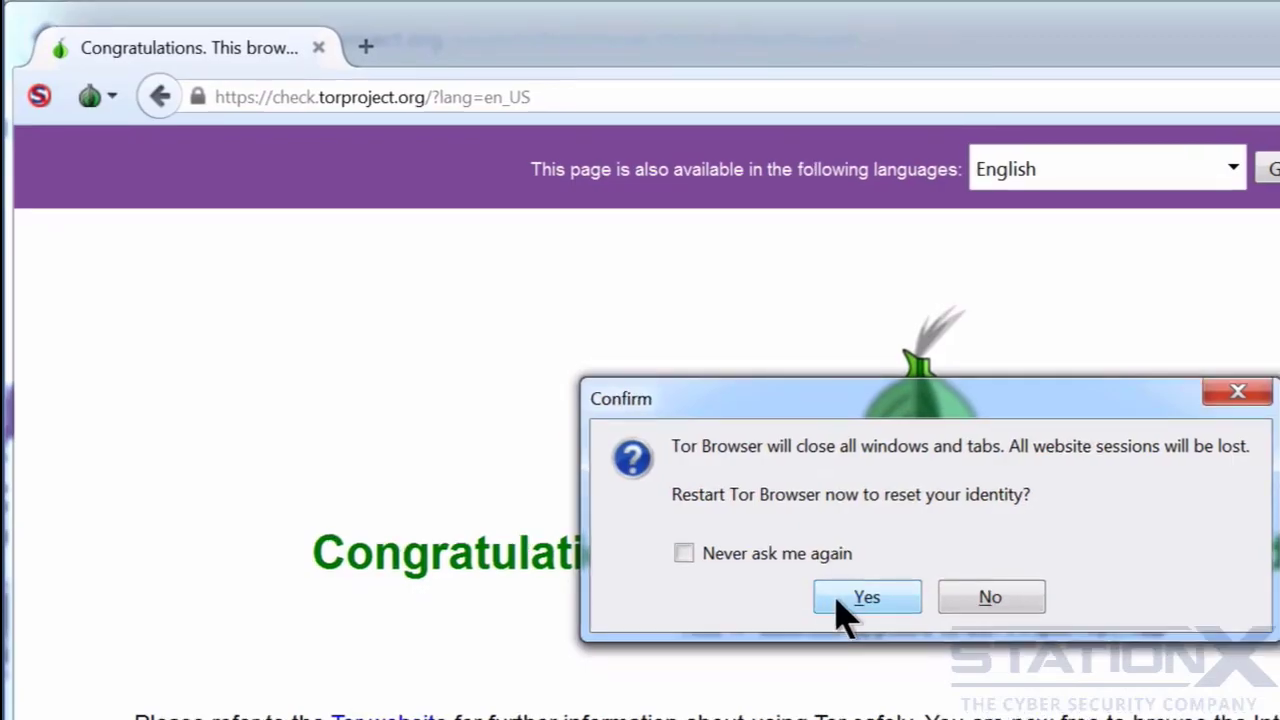
{"action": "left_click", "coordinate": [953, 687]}
{"action": "left_click", "coordinate": [606, 246]}
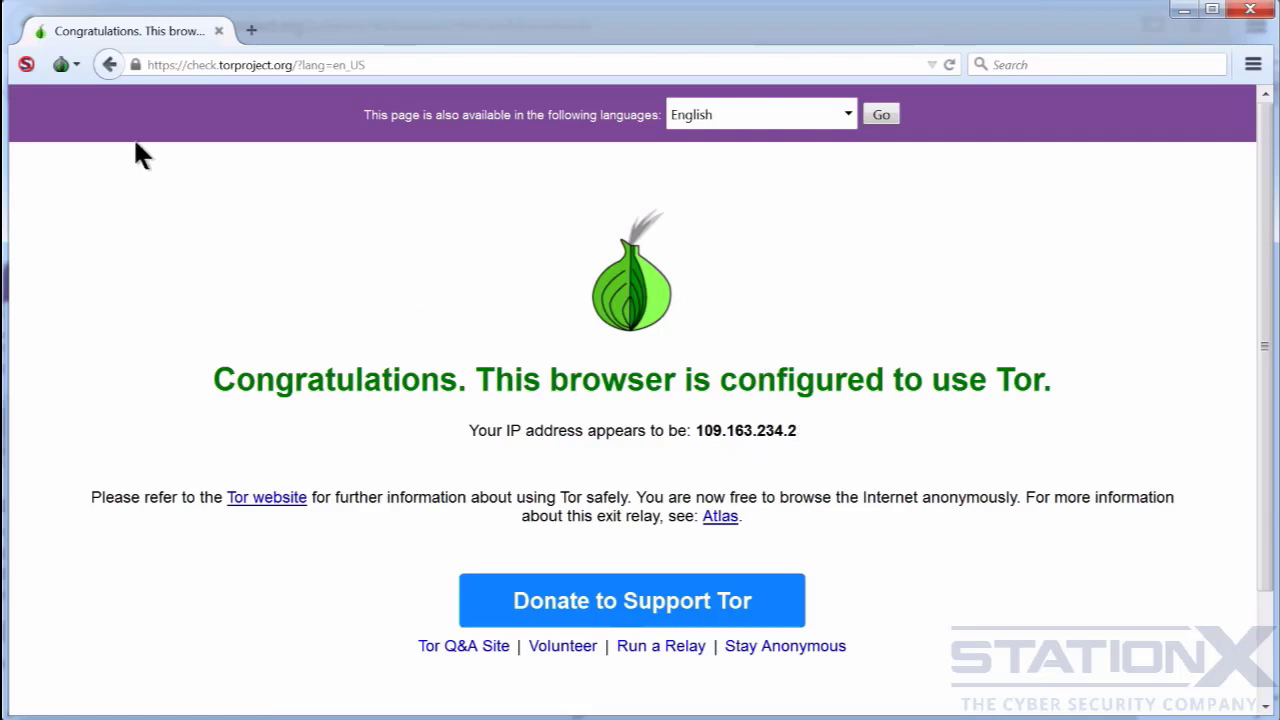
- Examine the Tor circuit for torproject.org and request a new circuit for this site
{"action": "left_click", "coordinate": [76, 64]}
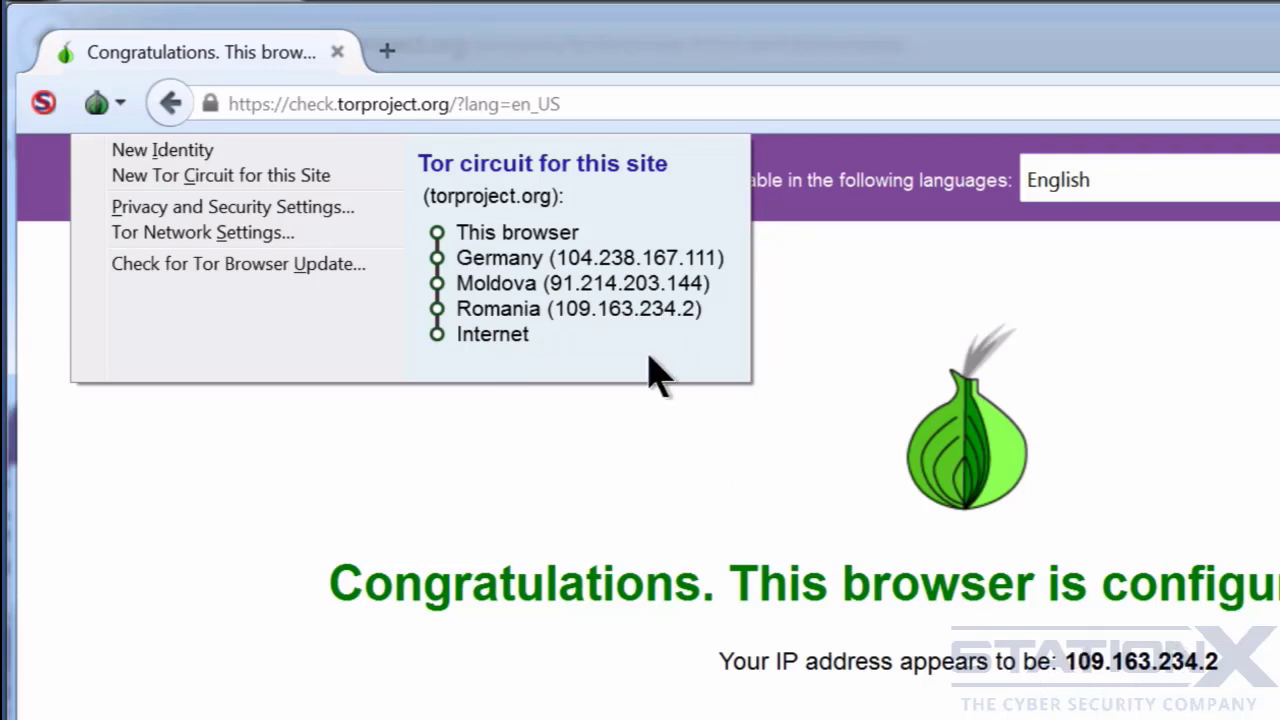
{"action": "left_click", "coordinate": [245, 175]}
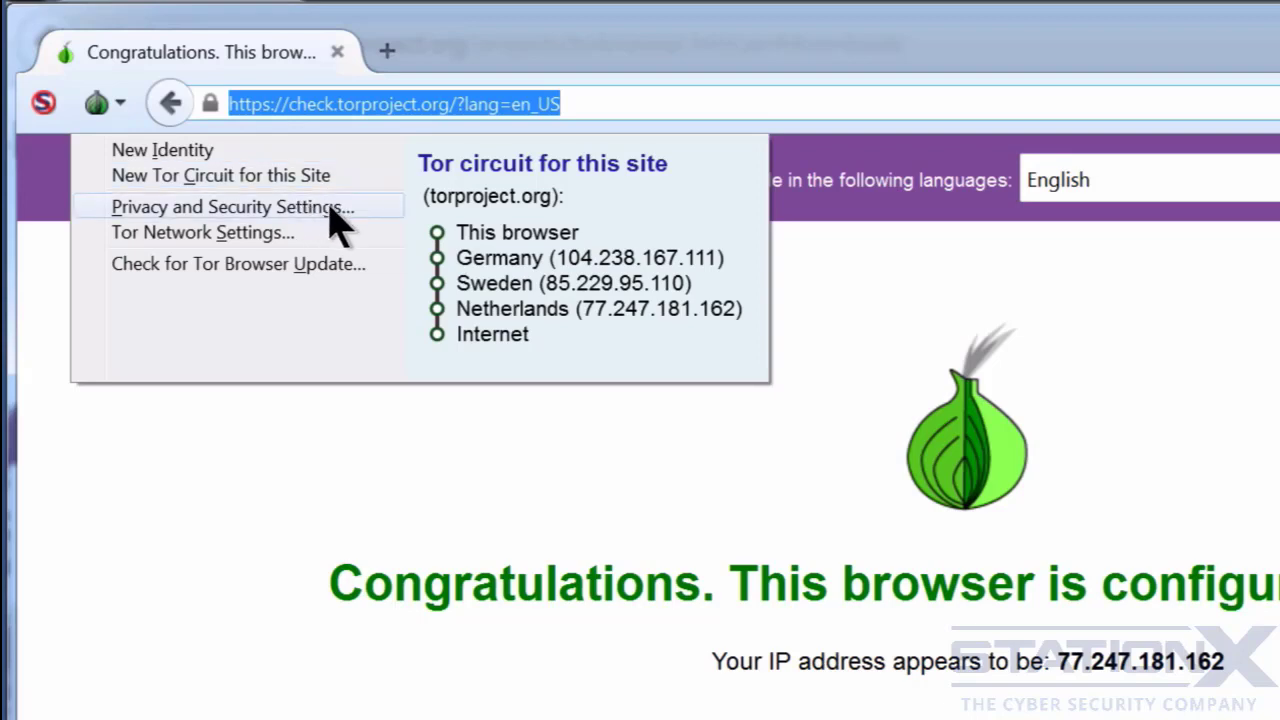
- Compare the Medium-High and Medium-Low security levels in the privacy and security settings and apply the High level
{"action": "left_click", "coordinate": [330, 210]}
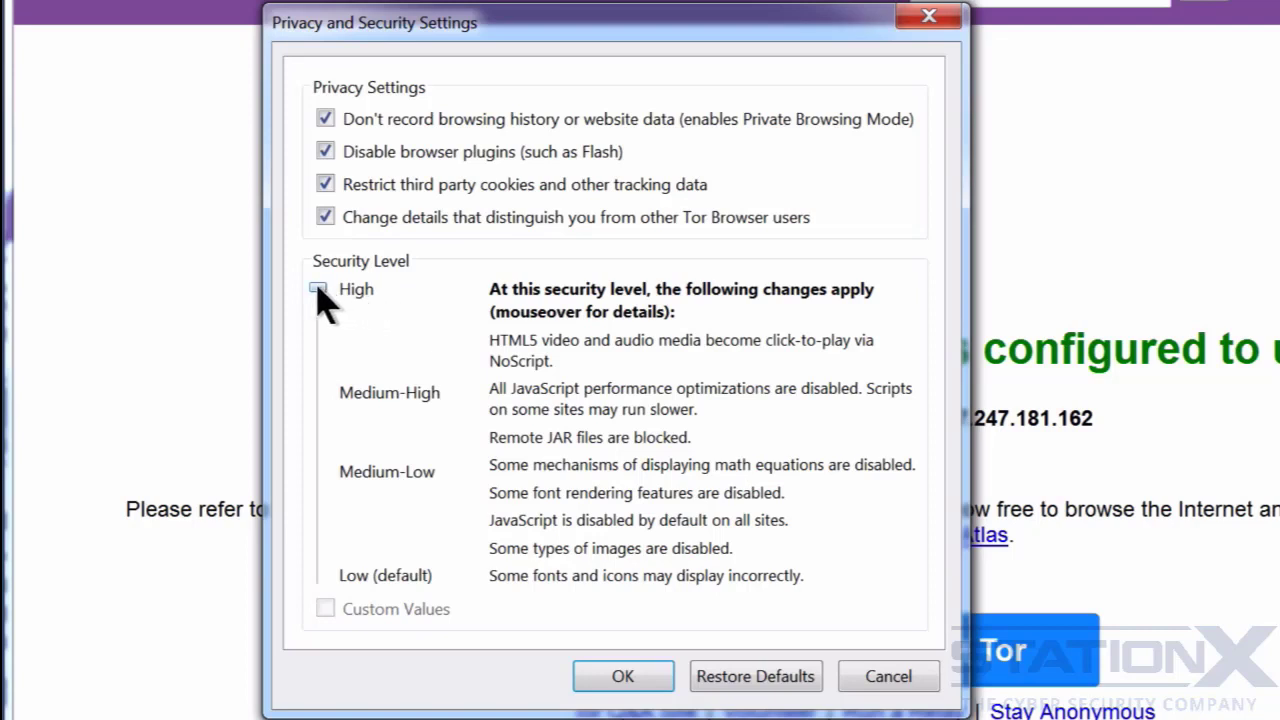
{"action": "left_click_drag", "start_coordinate": [318, 290], "coordinate": [320, 373]}
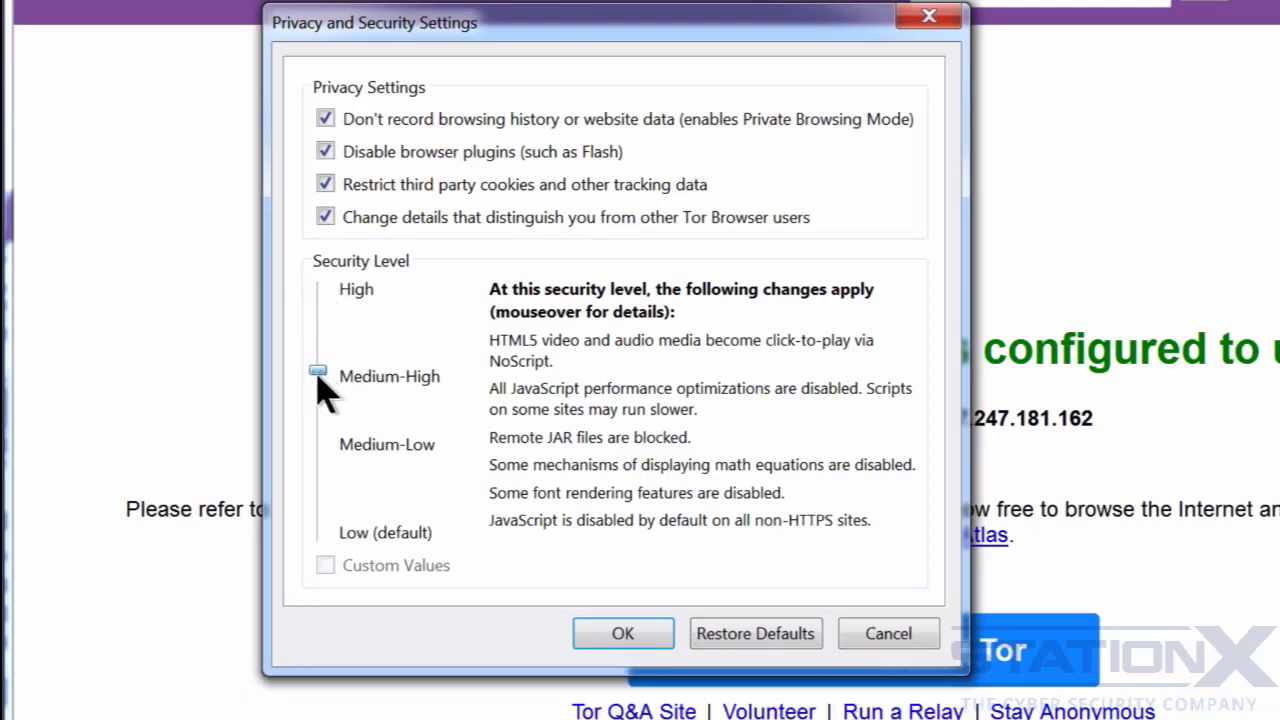
{"action": "left_click_drag", "start_coordinate": [318, 374], "coordinate": [322, 447]}
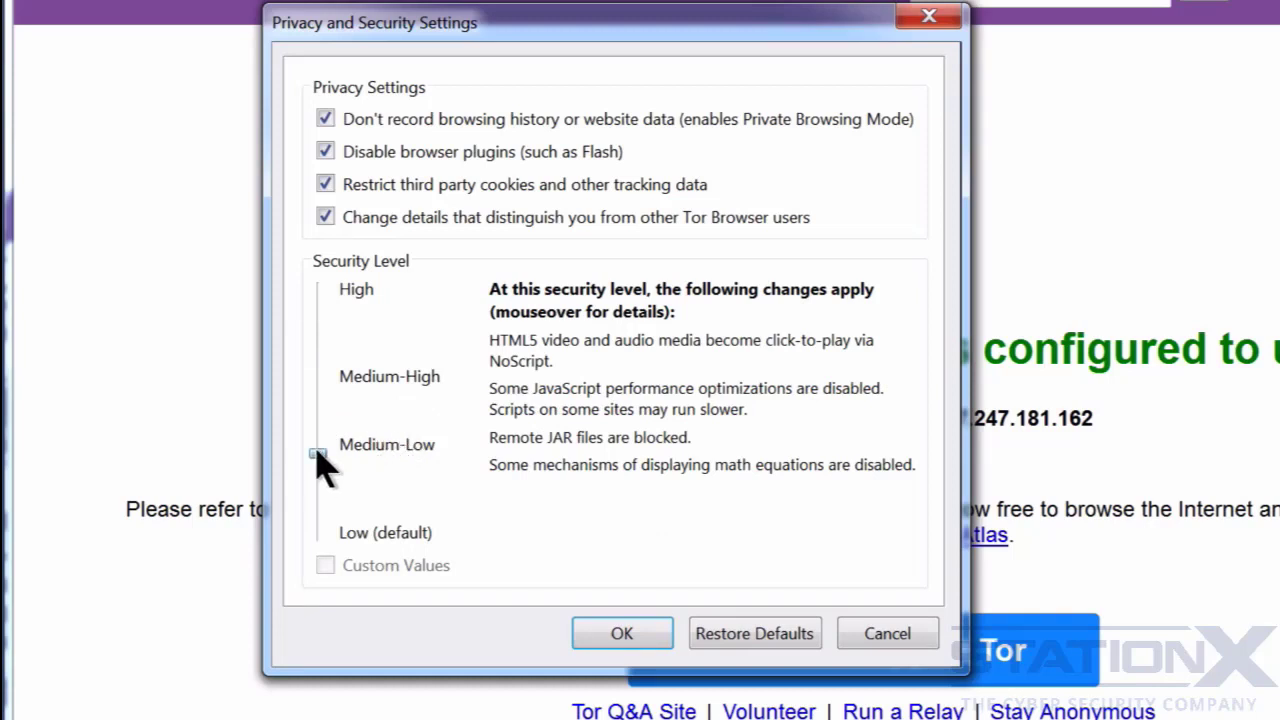
{"action": "left_click_drag", "start_coordinate": [318, 455], "coordinate": [318, 290]}
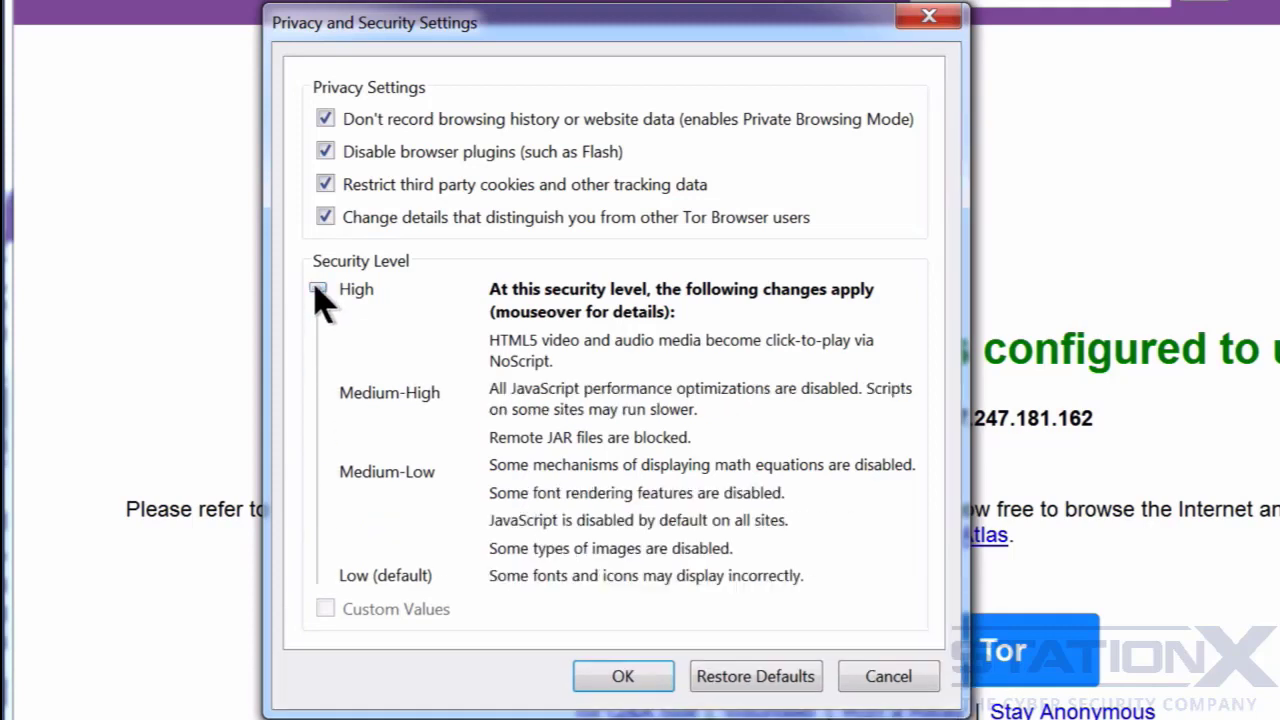
{"action": "mouse_move", "coordinate": [355, 300]}
{"action": "left_click", "coordinate": [658, 674]}
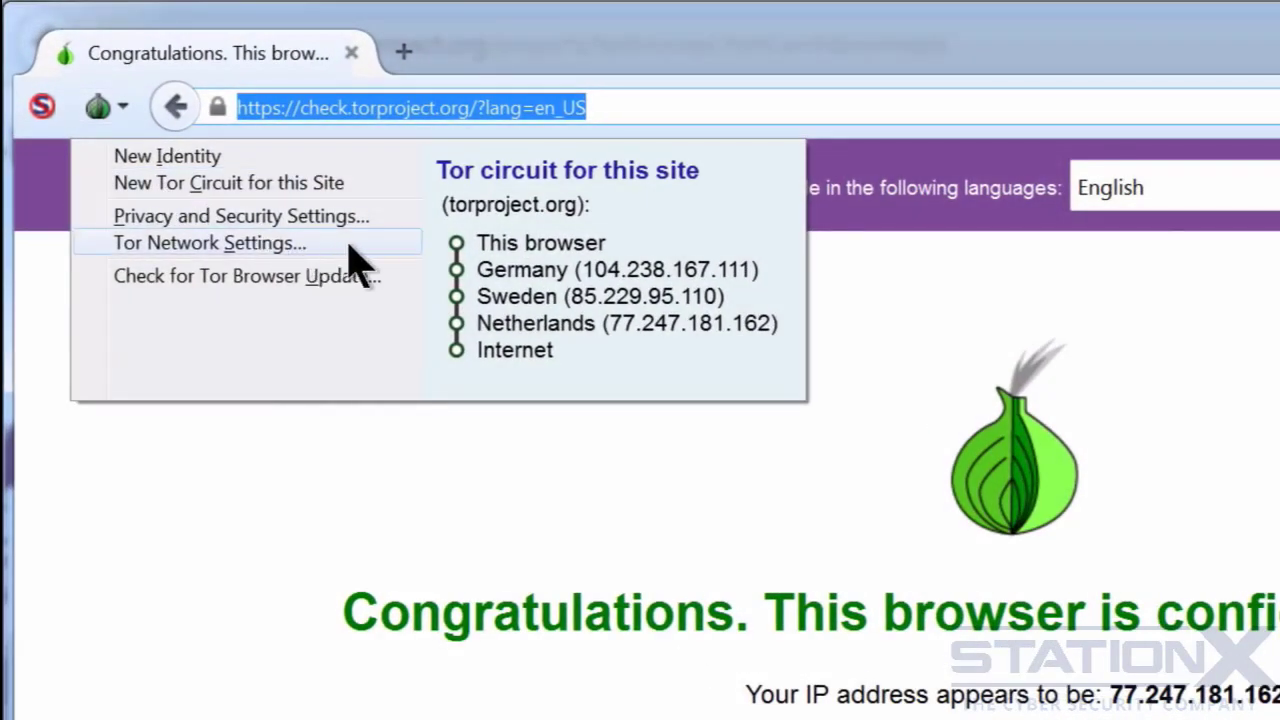
- Check for a Tor Browser update and close the software update window
{"action": "left_click", "coordinate": [231, 278]}
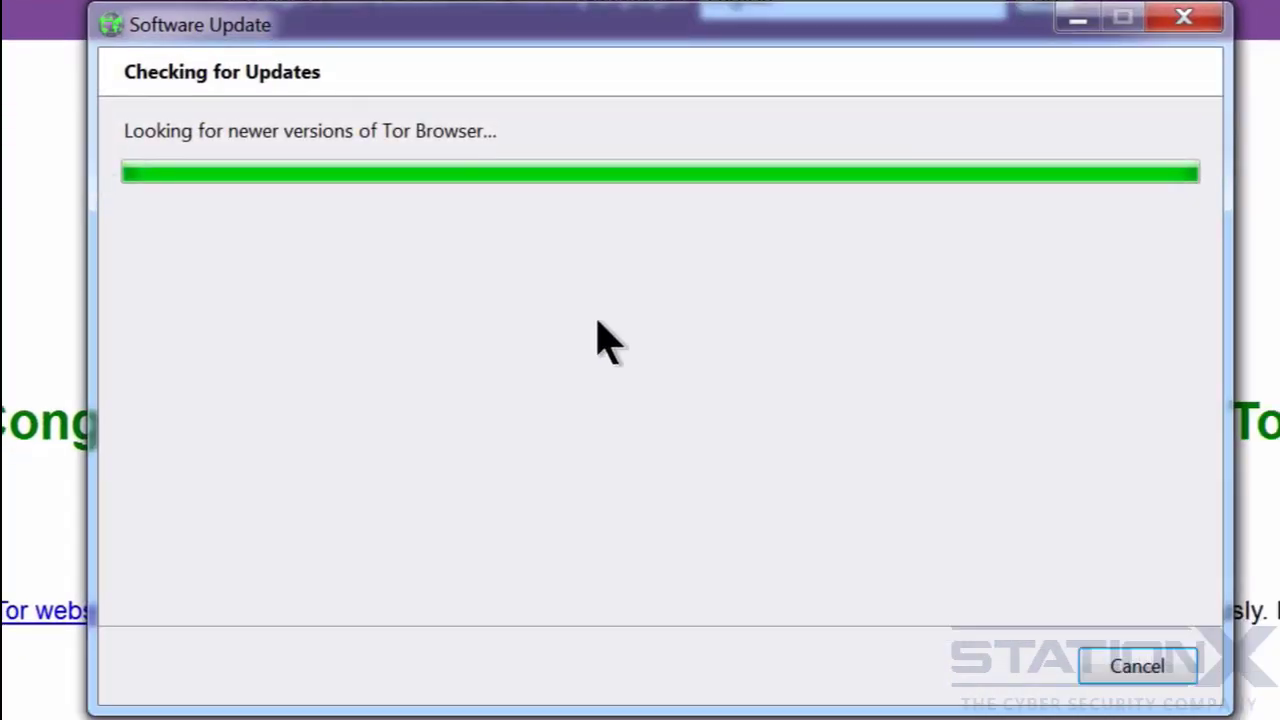
{"action": "left_click", "coordinate": [1139, 666]}
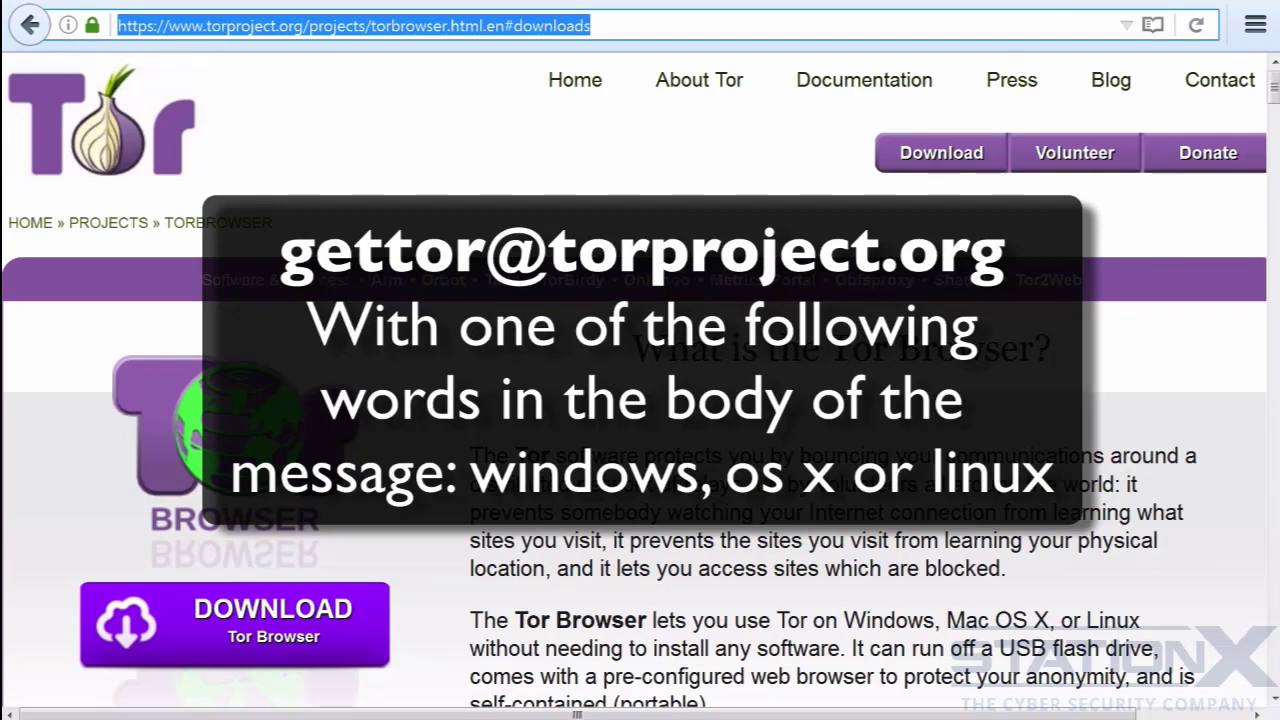
- Switch to the regular browser, open tor.stackexchange.com and look through the Tor question-and-answer site
{"action": "key", "text": "ctrl+v"}
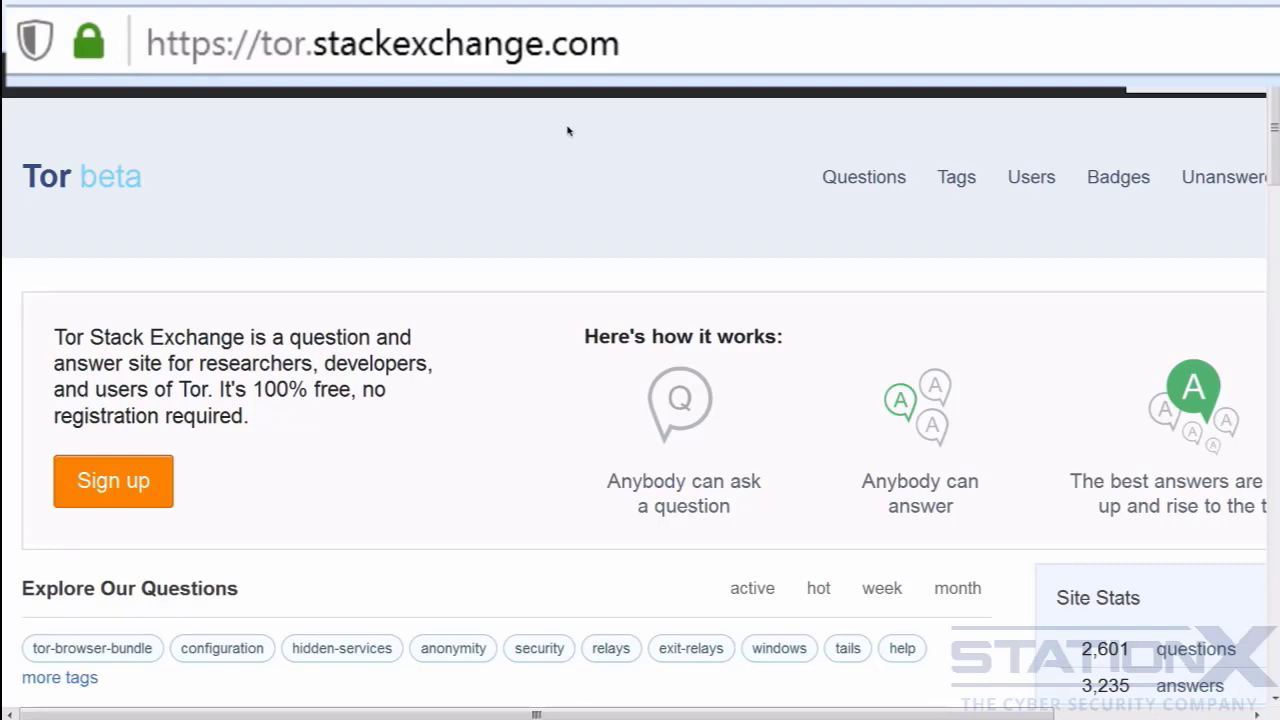
{"action": "scroll", "coordinate": [571, 137], "scroll_direction": "down", "scroll_amount": 3}
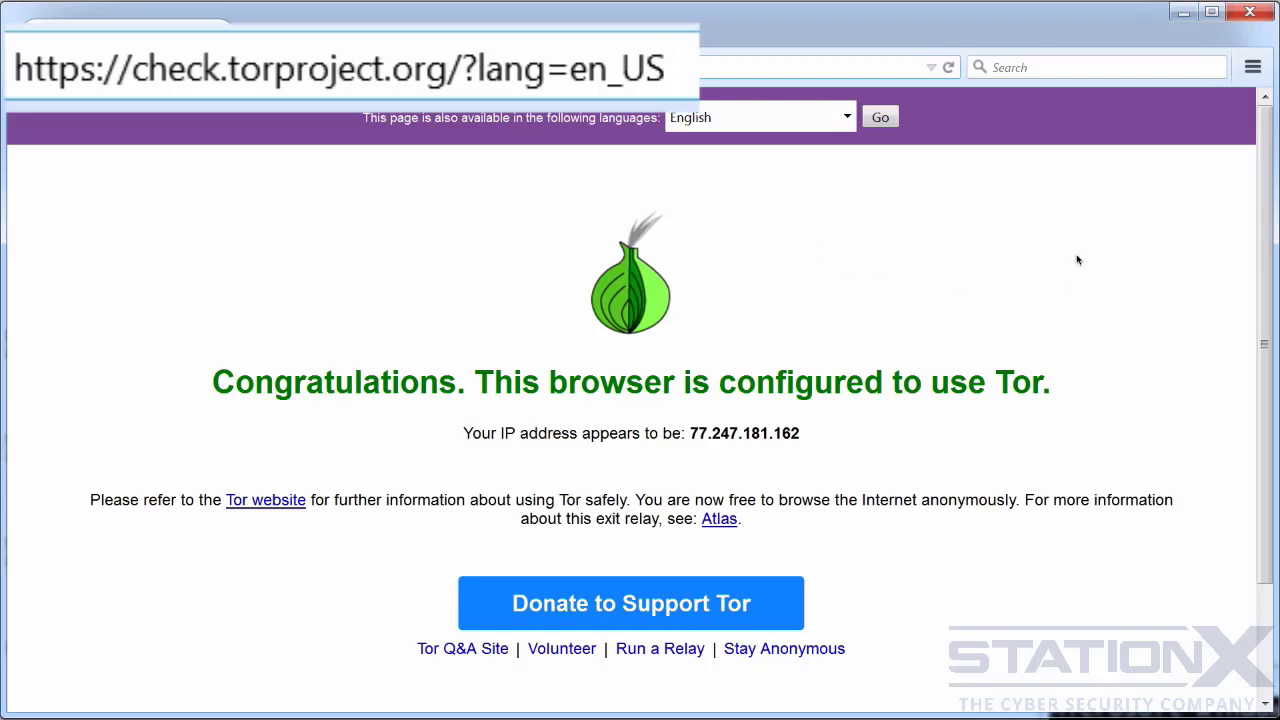
- Examine the Tor check page for the JavaScript status and IP address, and view the site's Tor circuit
{"action": "scroll", "coordinate": [1097, 266], "scroll_direction": "down", "scroll_amount": 2}
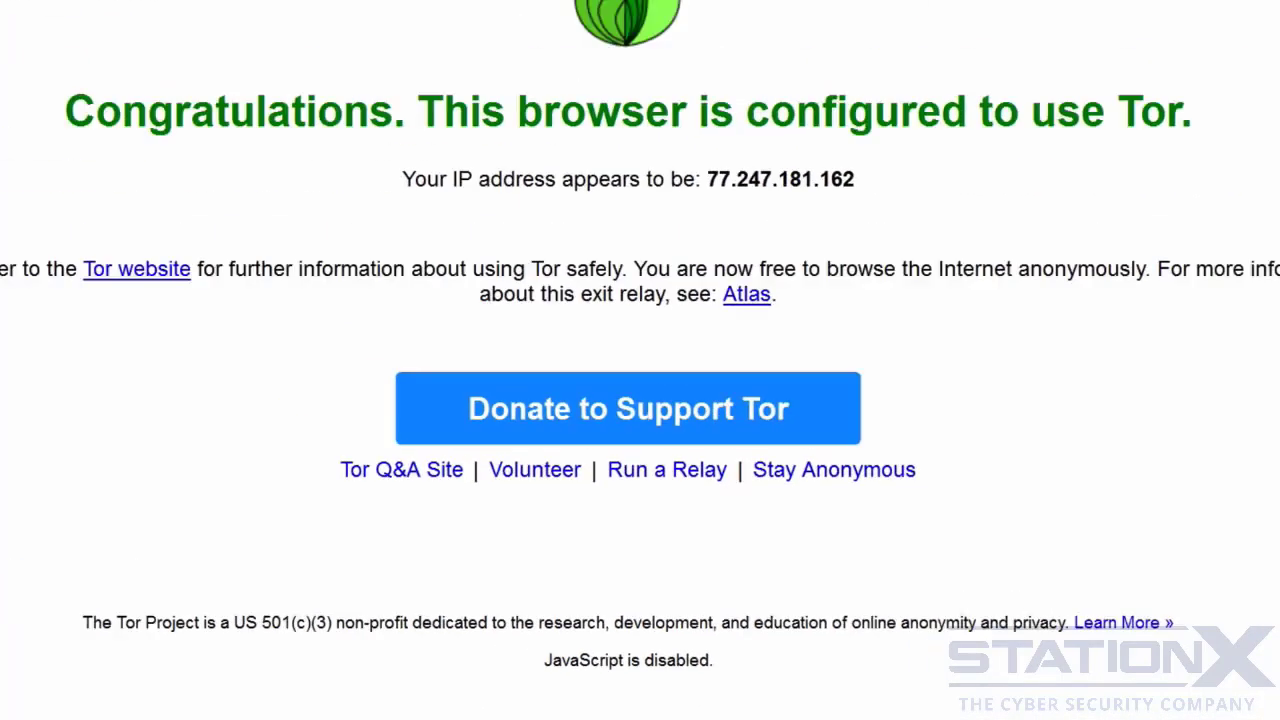
{"action": "scroll", "coordinate": [1143, 322], "scroll_direction": "up", "scroll_amount": 2}
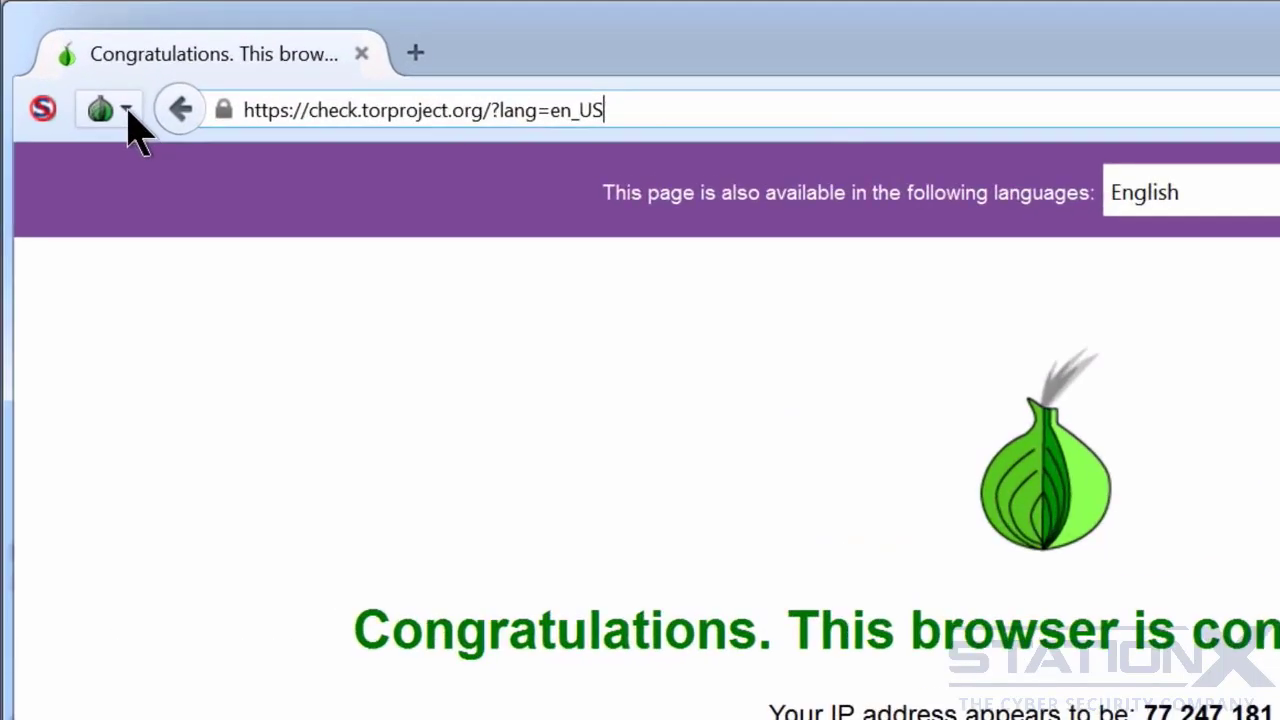
{"action": "left_click", "coordinate": [75, 67]}
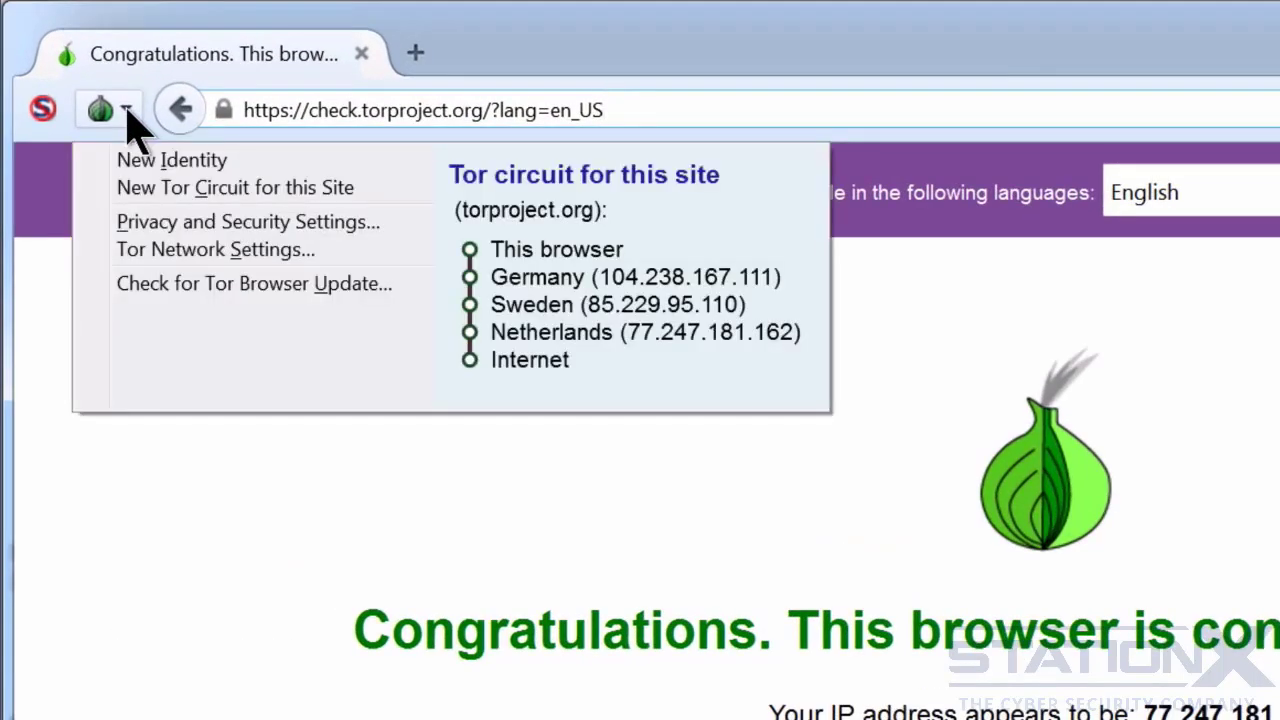
{"action": "left_click", "coordinate": [163, 220]}
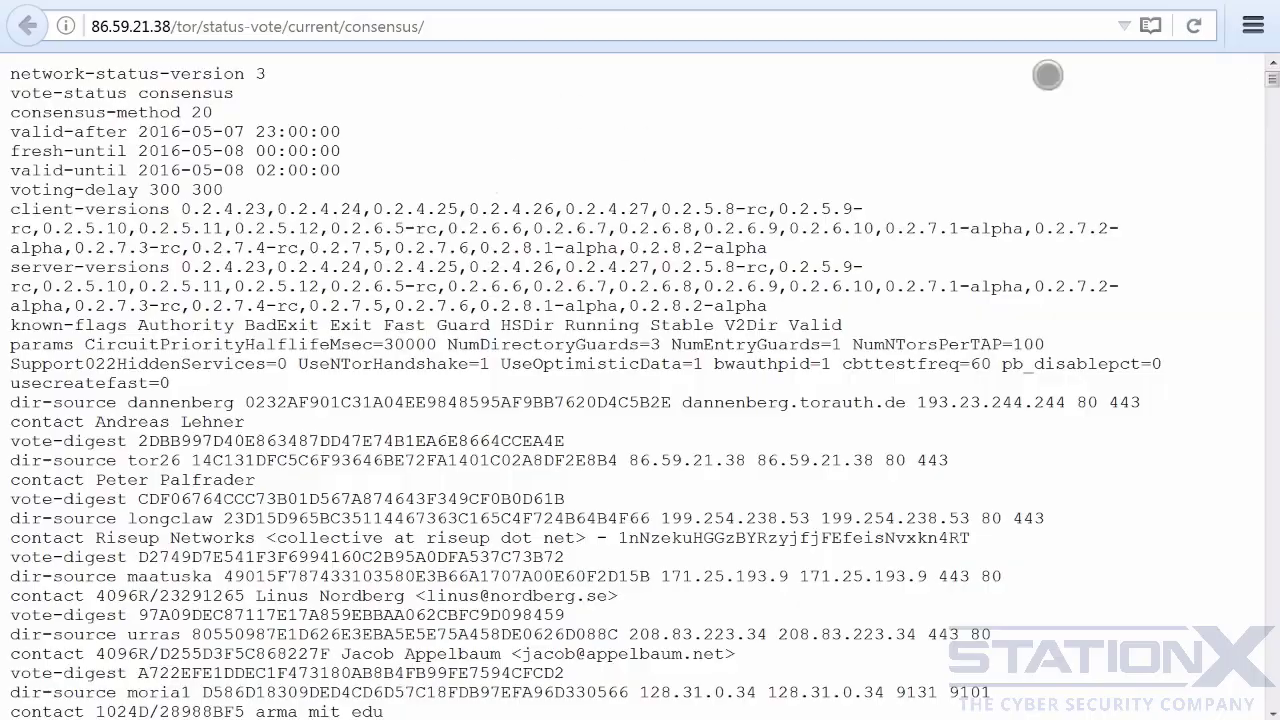
- Look through the relay entries in the Tor network consensus document at 86.59.21.38/tor/status-vote/current/consensus/
{"action": "left_click_drag", "start_coordinate": [1270, 87], "coordinate": [1271, 247]}
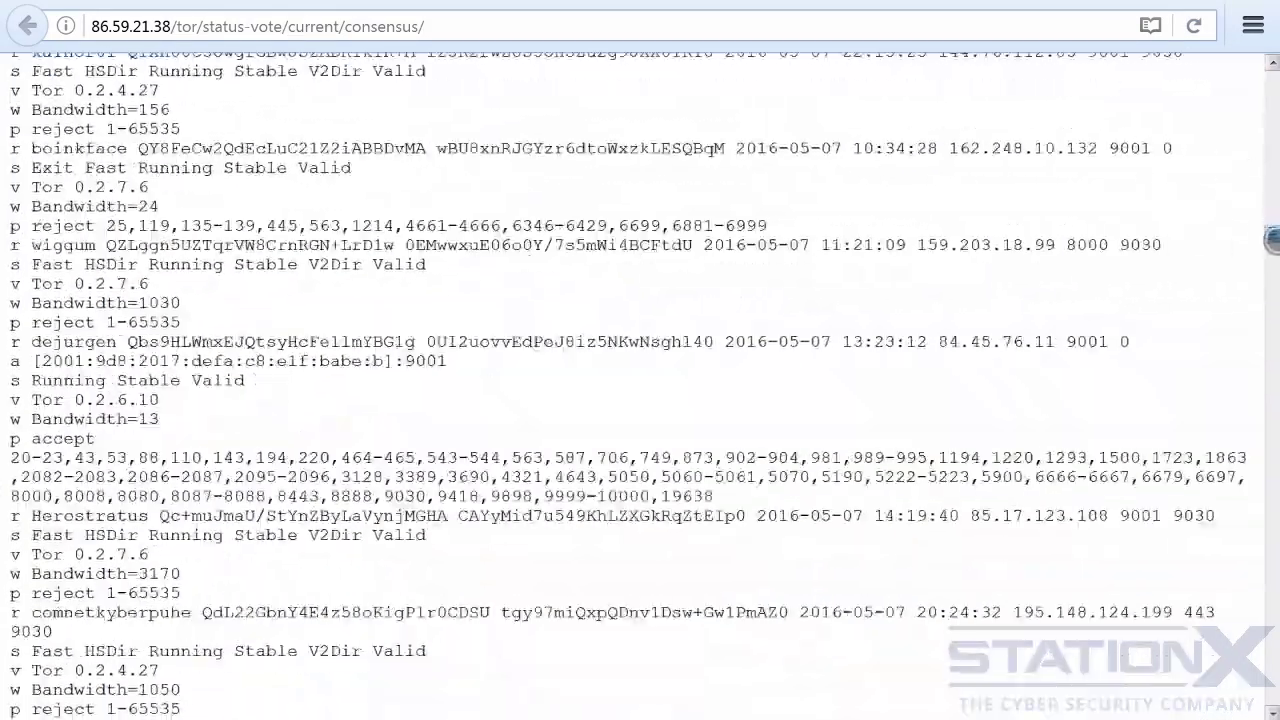
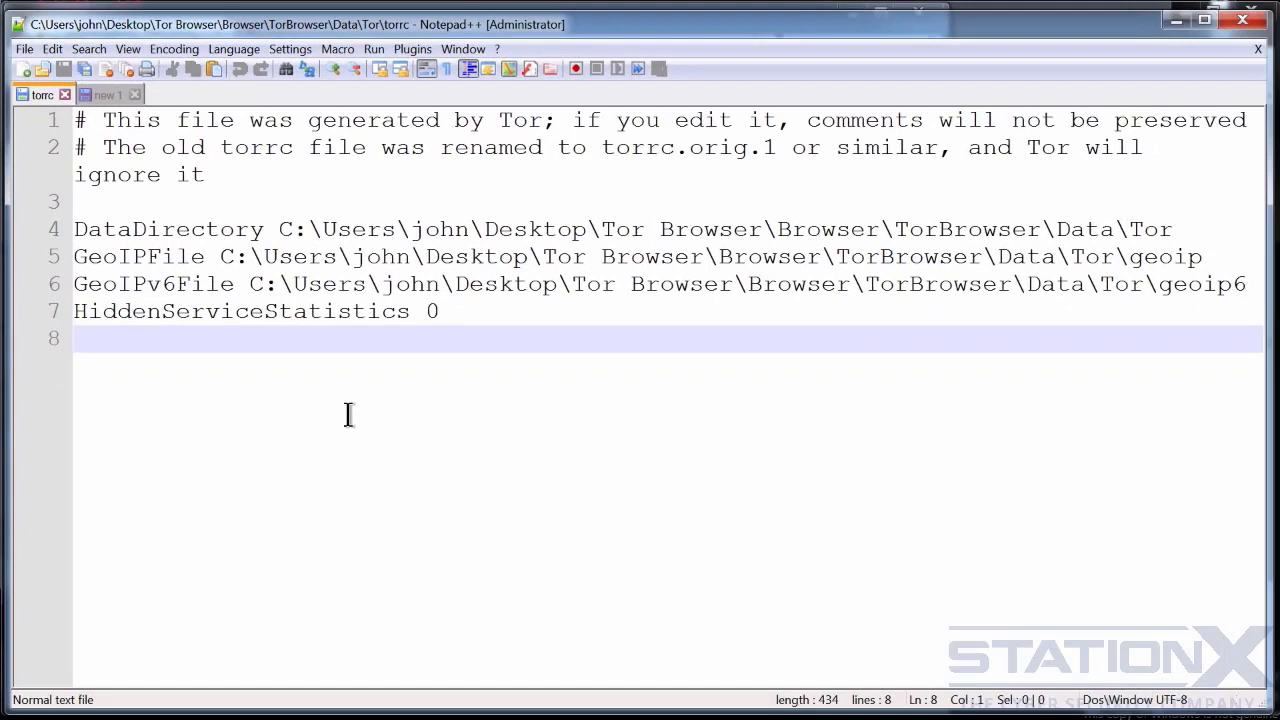
- Look through the sample Tor configuration in the unsaved "new 1" document
{"action": "left_click", "coordinate": [103, 90]}
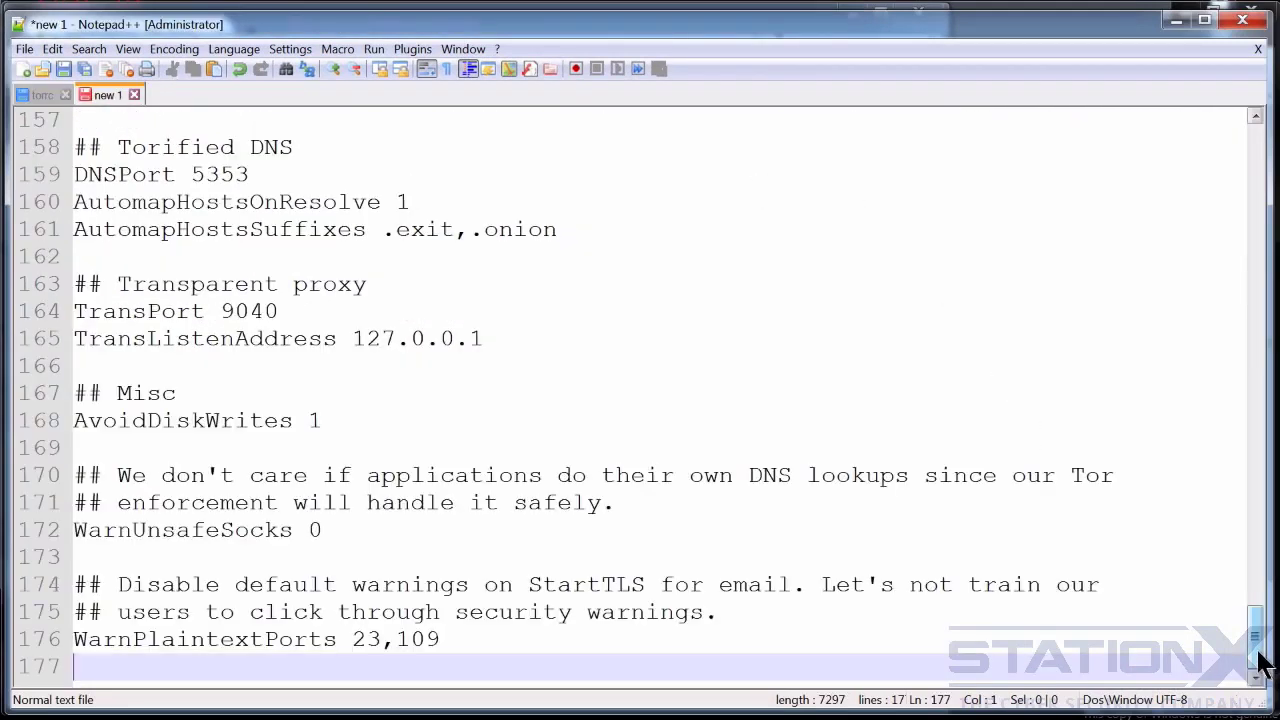
{"action": "left_click_drag", "start_coordinate": [1260, 663], "coordinate": [1268, 401]}
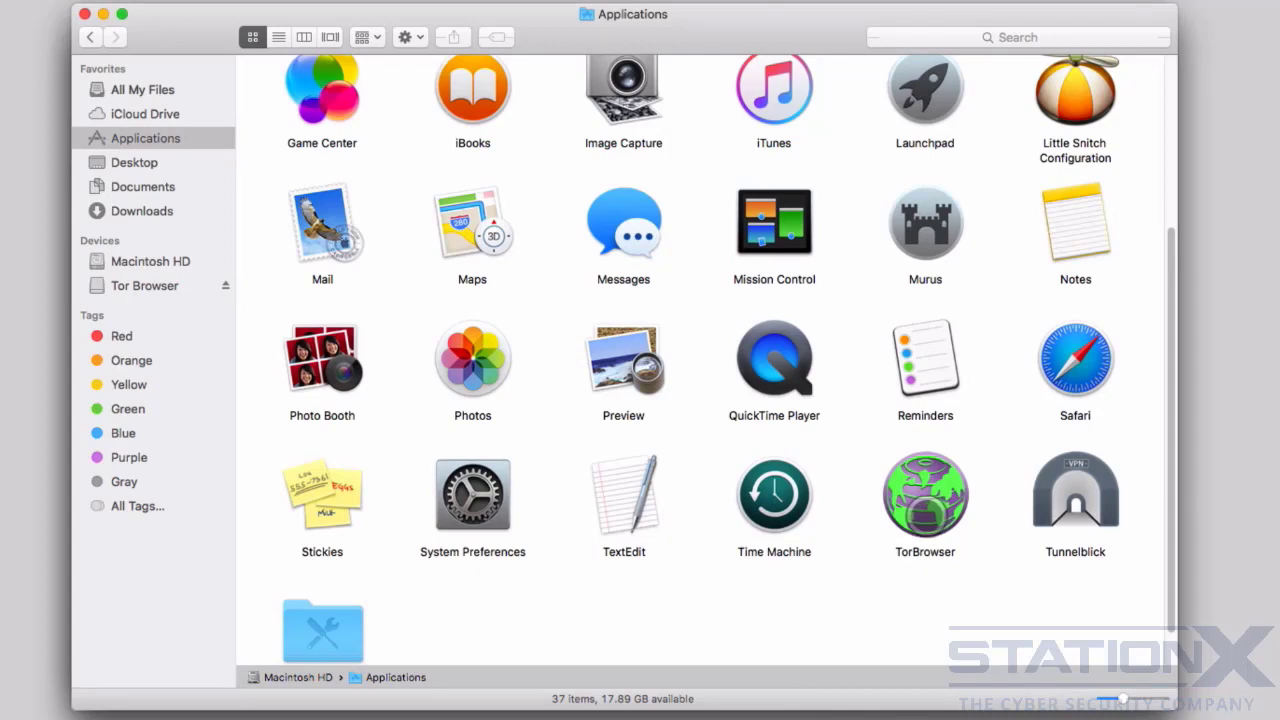
- On the Mac, show the package contents of TorBrowser in Applications and open its torrc file
{"action": "right_click", "coordinate": [928, 510]}
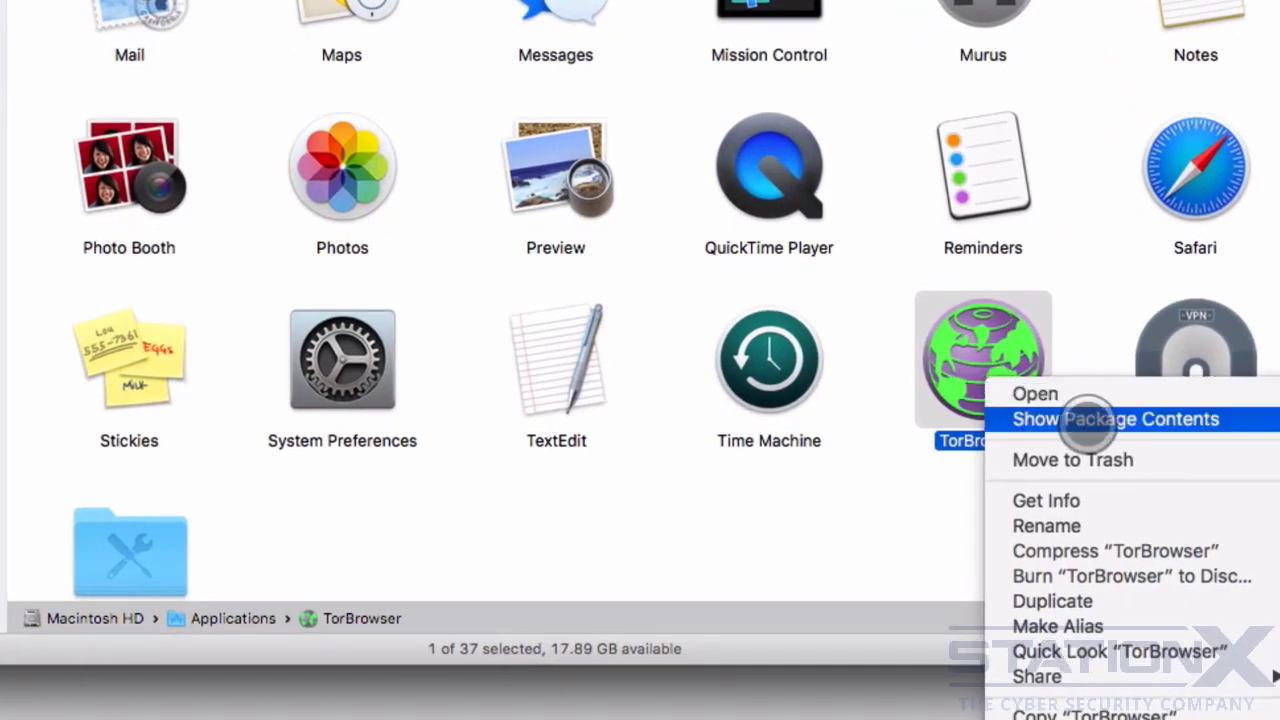
{"action": "left_click", "coordinate": [1090, 420]}
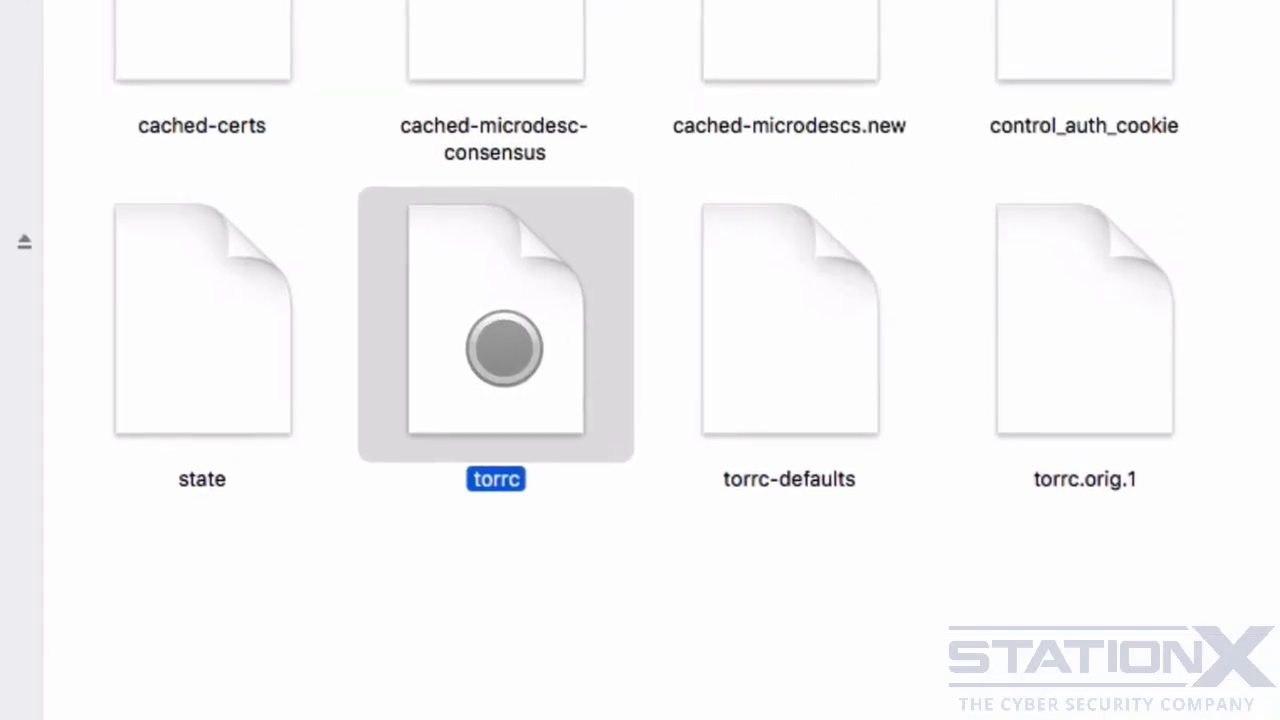
{"action": "double_click", "coordinate": [504, 348]}
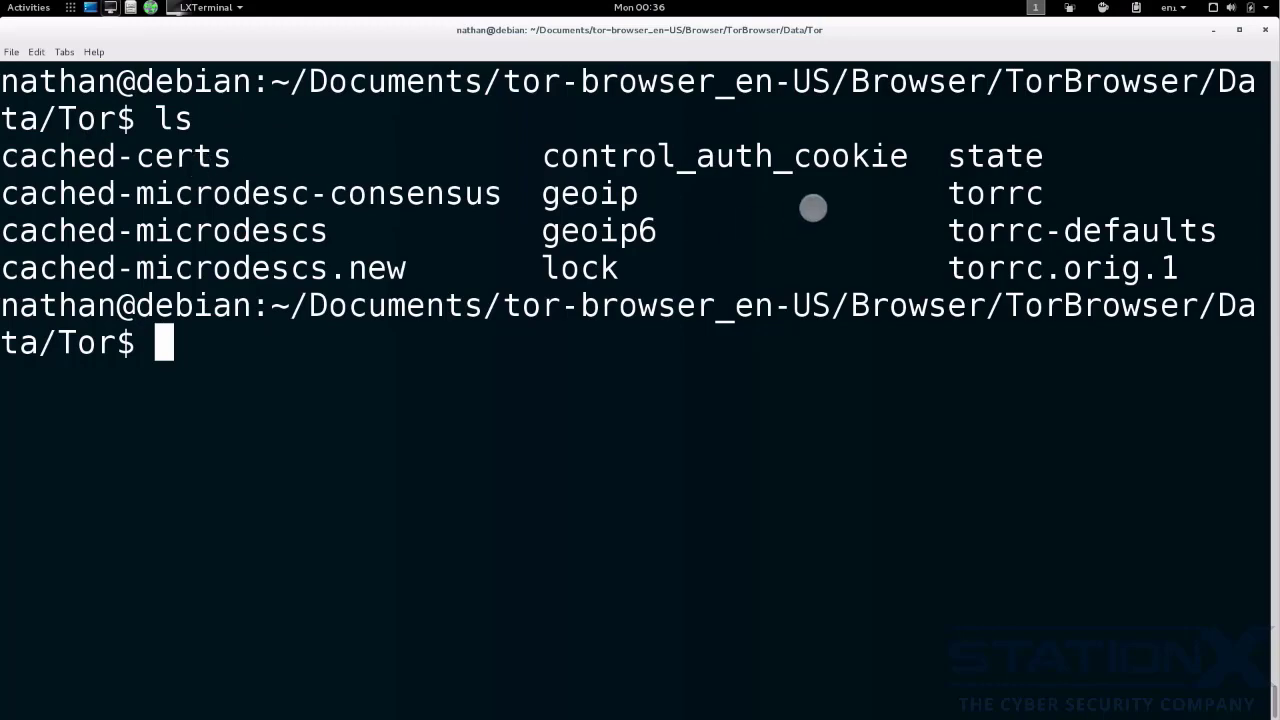
- In the Debian terminal, open the torrc file from Tor Browser's Data/Tor folder in nano and look through its lines
{"action": "type", "text": "nano /home/nathan/Documents/tor-browser_en-US/Browser/TorBrowser/Data/Tor/torrc"}
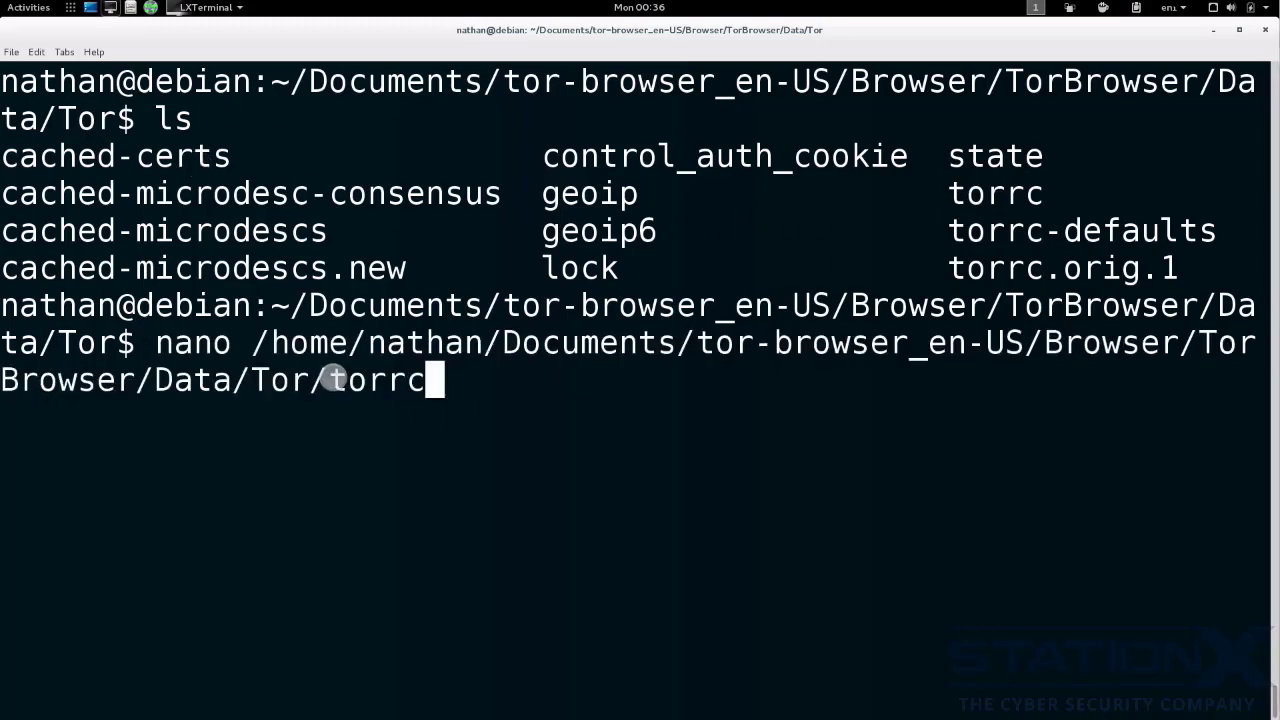
{"action": "key", "text": "Return"}
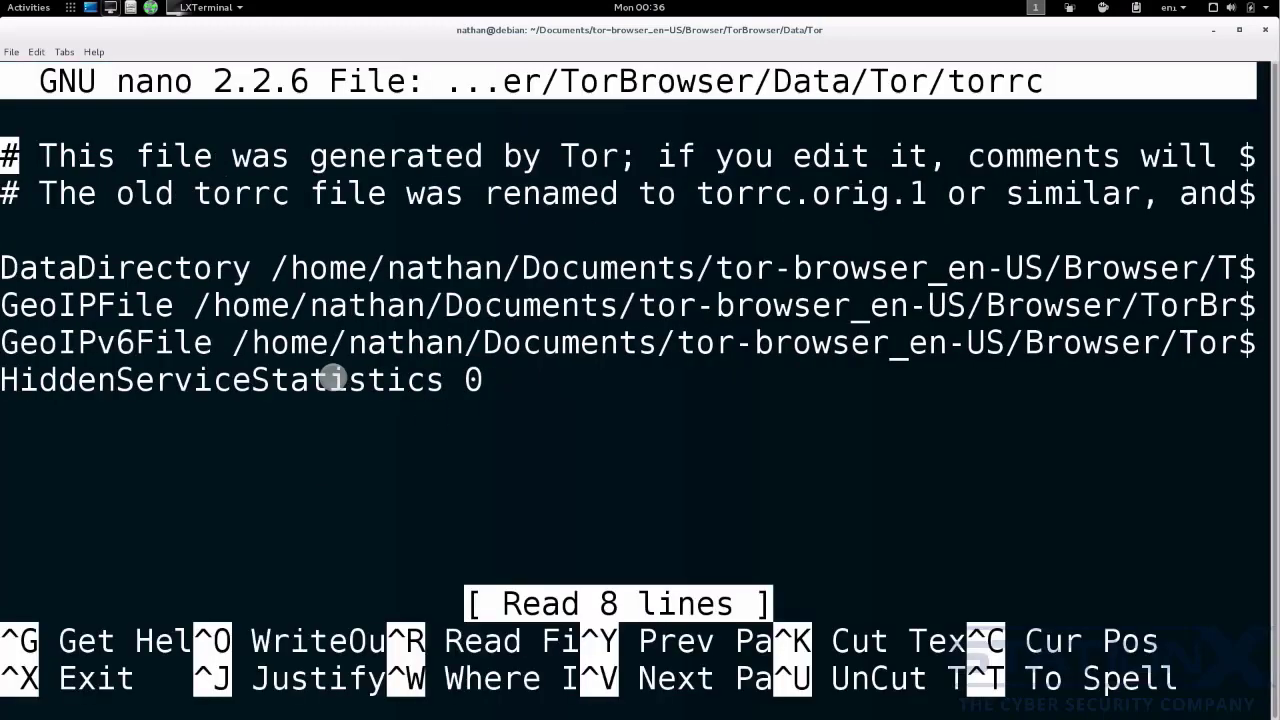
{"action": "key", "text": "Down"}
{"action": "key", "text": "Down"}
{"action": "key", "text": "Down"}
{"action": "key", "text": "Down"}
{"action": "key", "text": "Down"}
{"action": "key", "text": "Down"}
{"action": "key", "text": "Down"}
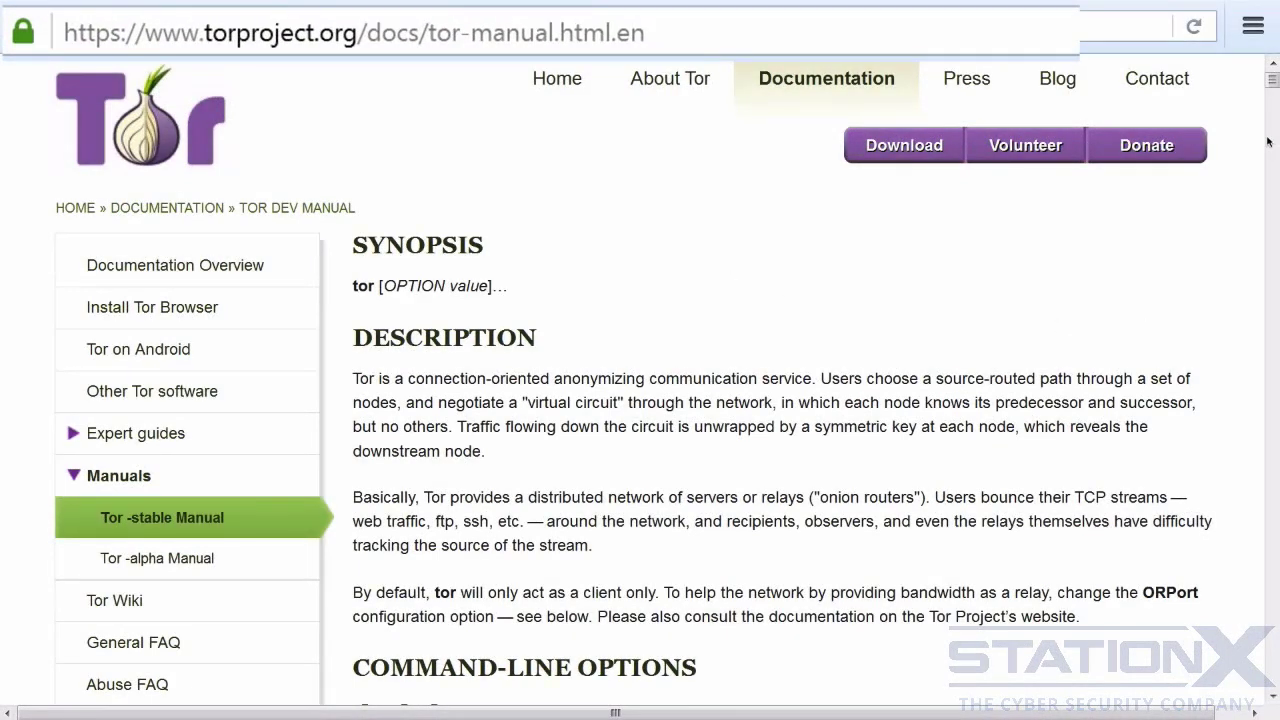
- Look through the synopsis, description and command-line options in the Tor stable manual on torproject.org
{"action": "scroll", "coordinate": [1100, 262], "scroll_direction": "down", "scroll_amount": 5}
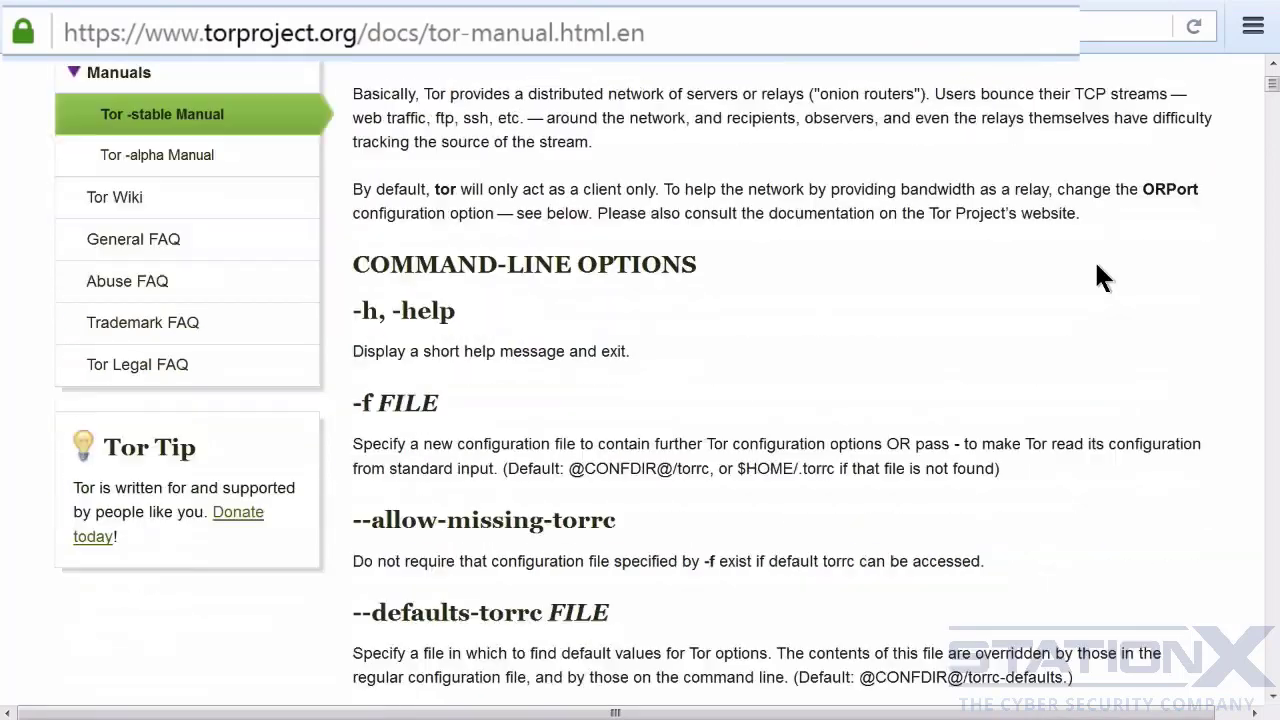
{"action": "scroll", "coordinate": [704, 237], "scroll_direction": "down", "scroll_amount": 1}
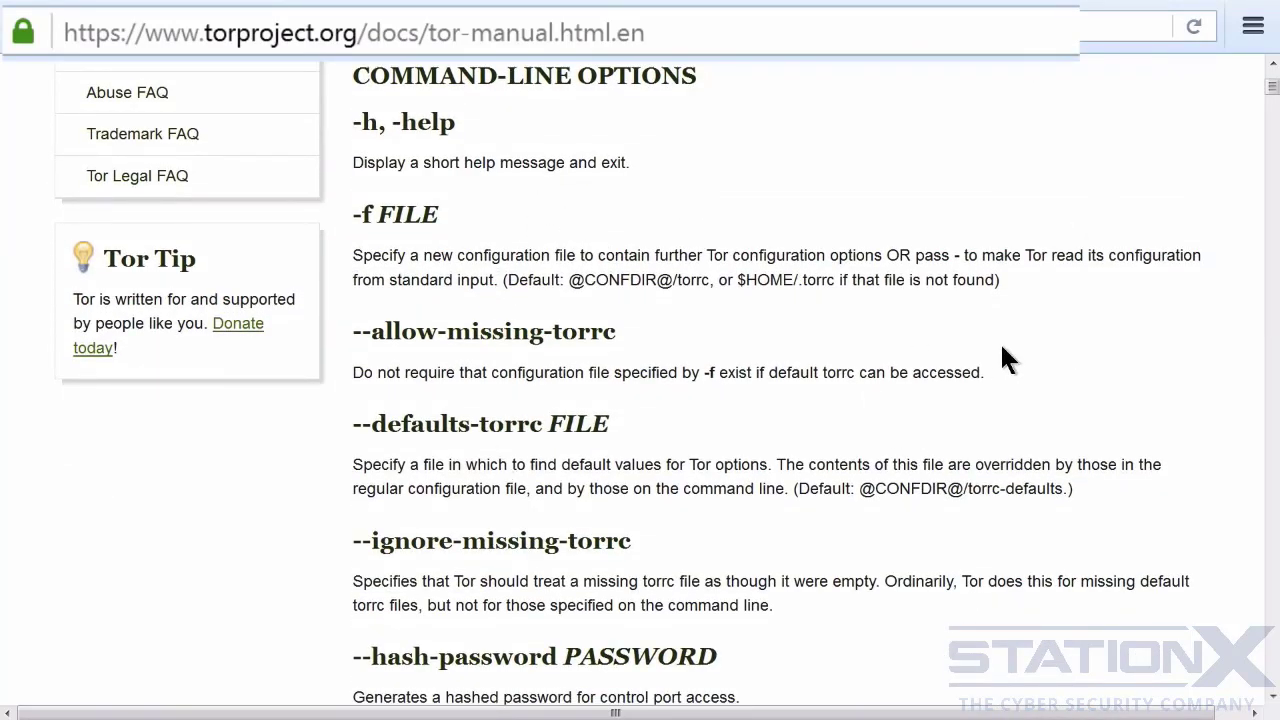
{"action": "scroll", "coordinate": [1018, 350], "scroll_direction": "down", "scroll_amount": 20}
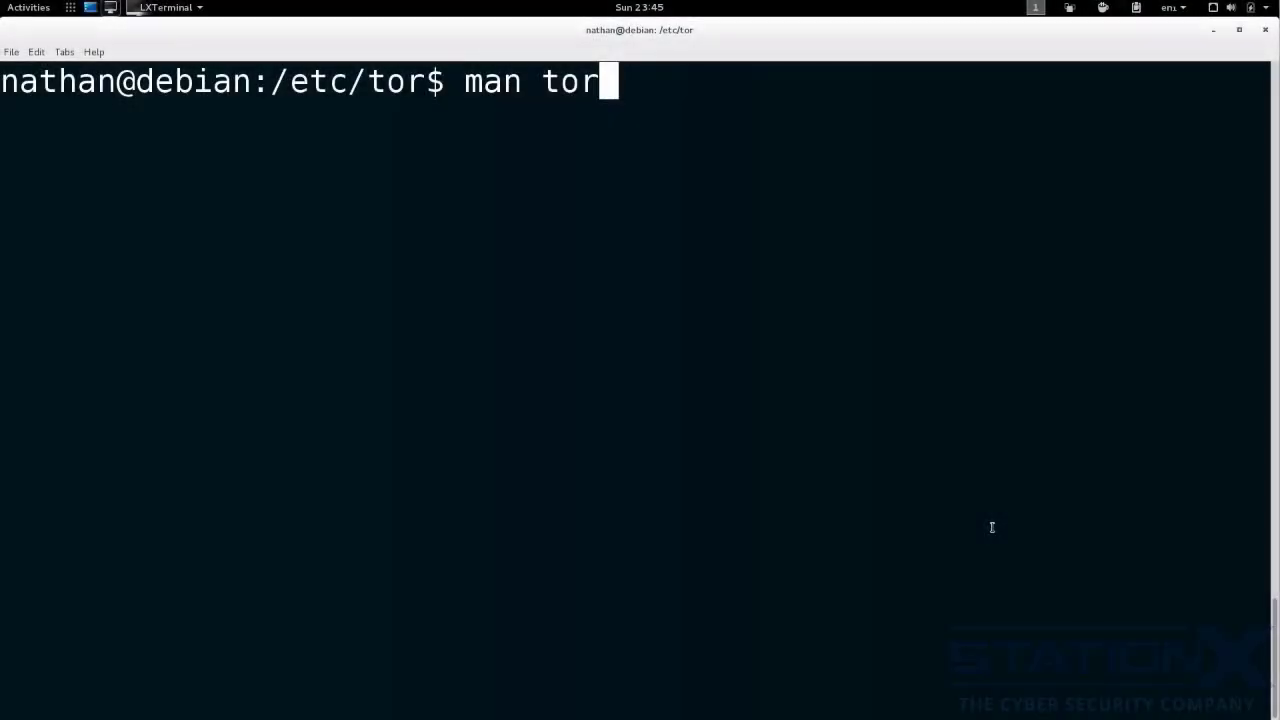
- Run "man tor" in the terminal to read the description, and look through torrc.sample.in in Tor's online source repository
{"action": "key", "text": "Return"}
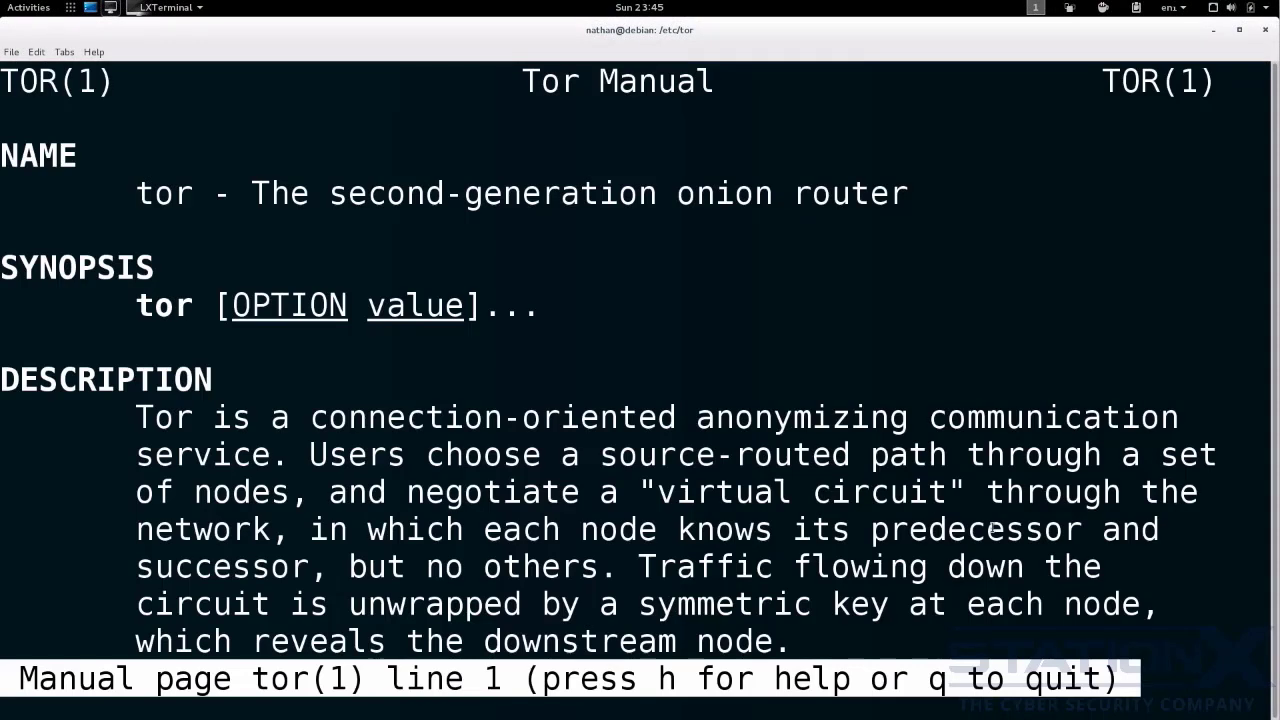
{"action": "key", "text": "Down"}
{"action": "scroll", "coordinate": [992, 527], "scroll_direction": "down", "scroll_amount": 9}
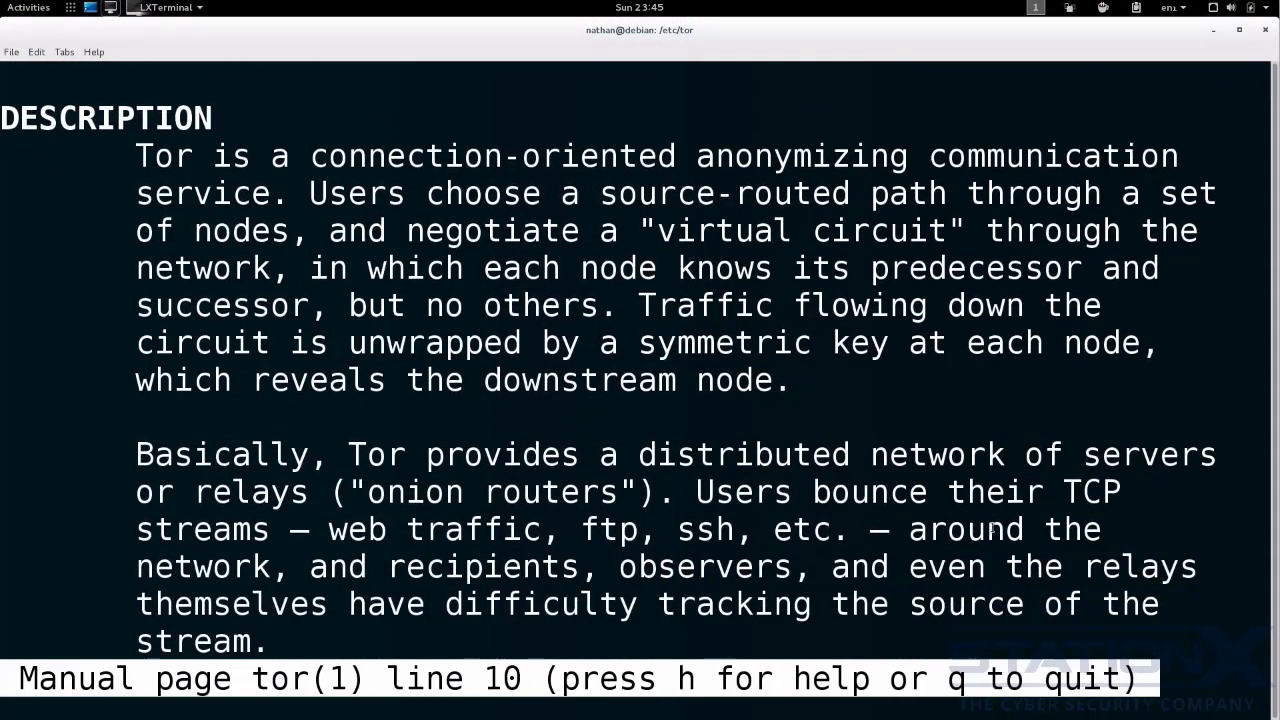
{"action": "key", "text": "Down"}
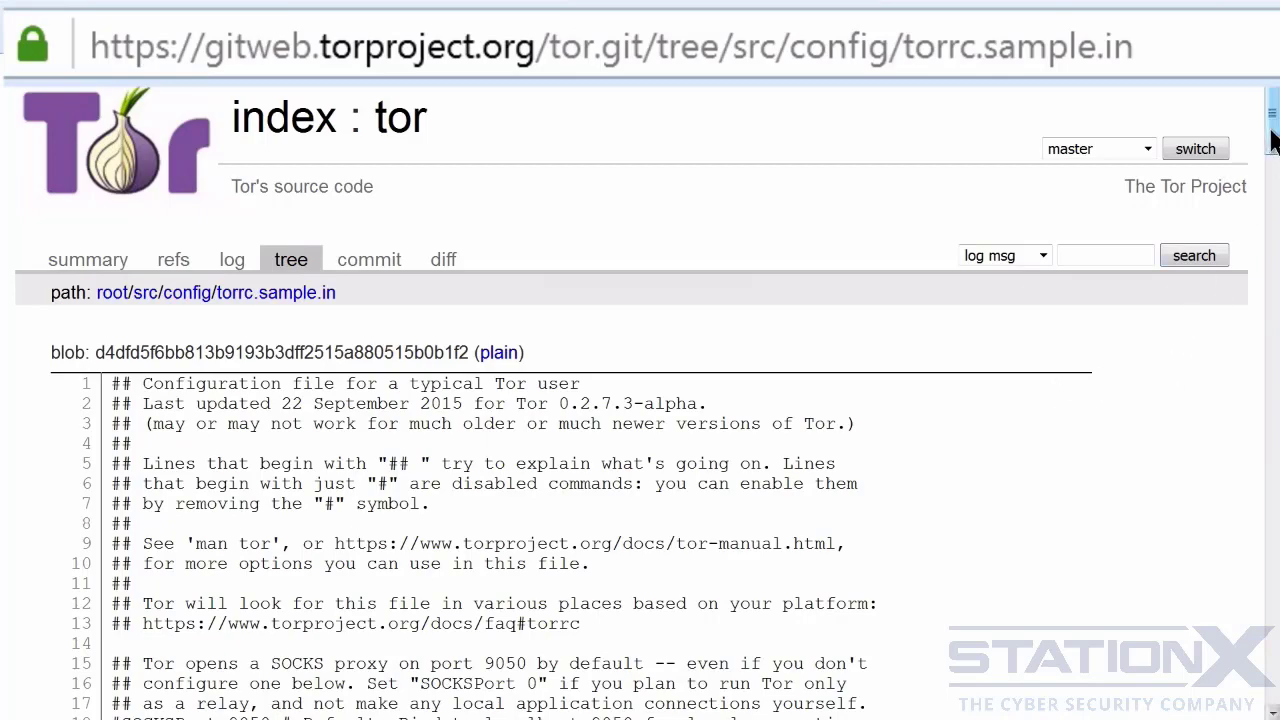
{"action": "left_click_drag", "start_coordinate": [1270, 132], "coordinate": [1255, 236]}
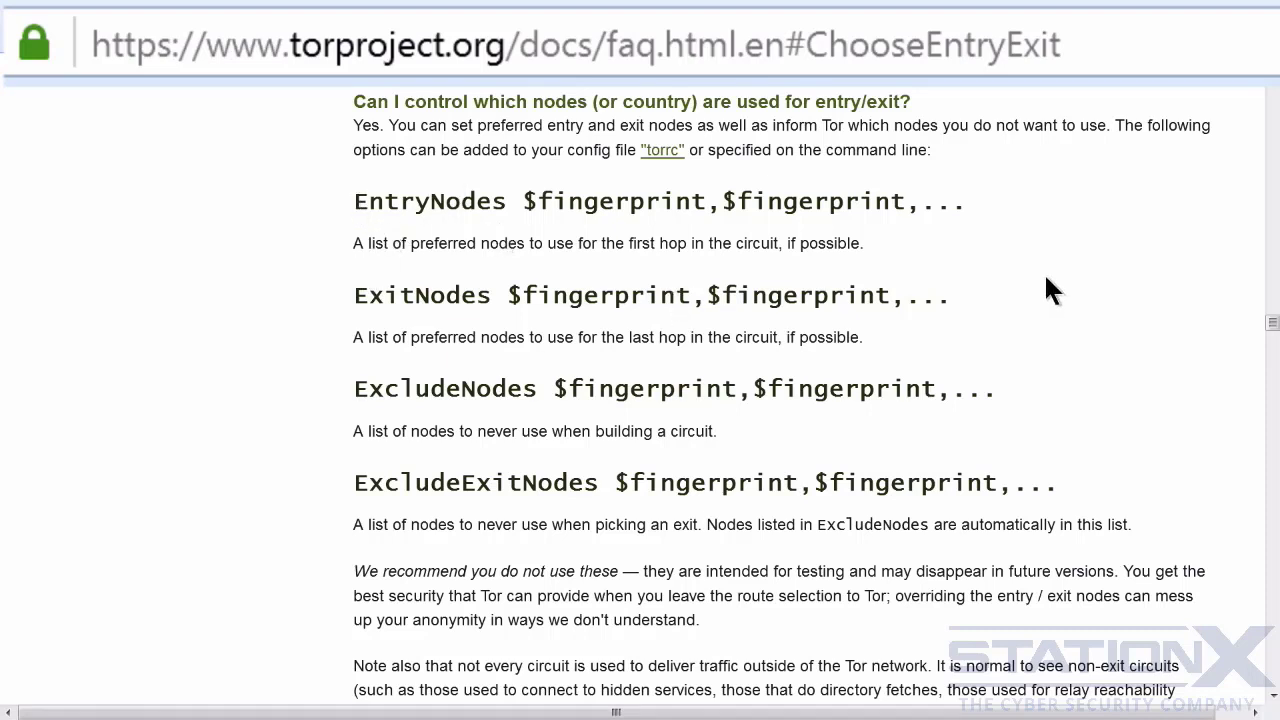
- Examine the Tor FAQ's country-code syntax {de} for entry and exit nodes, and check Germany's entry in Wikipedia's ISO 3166-1 alpha-2 list
{"action": "scroll", "coordinate": [1086, 286], "scroll_direction": "down", "scroll_amount": 5}
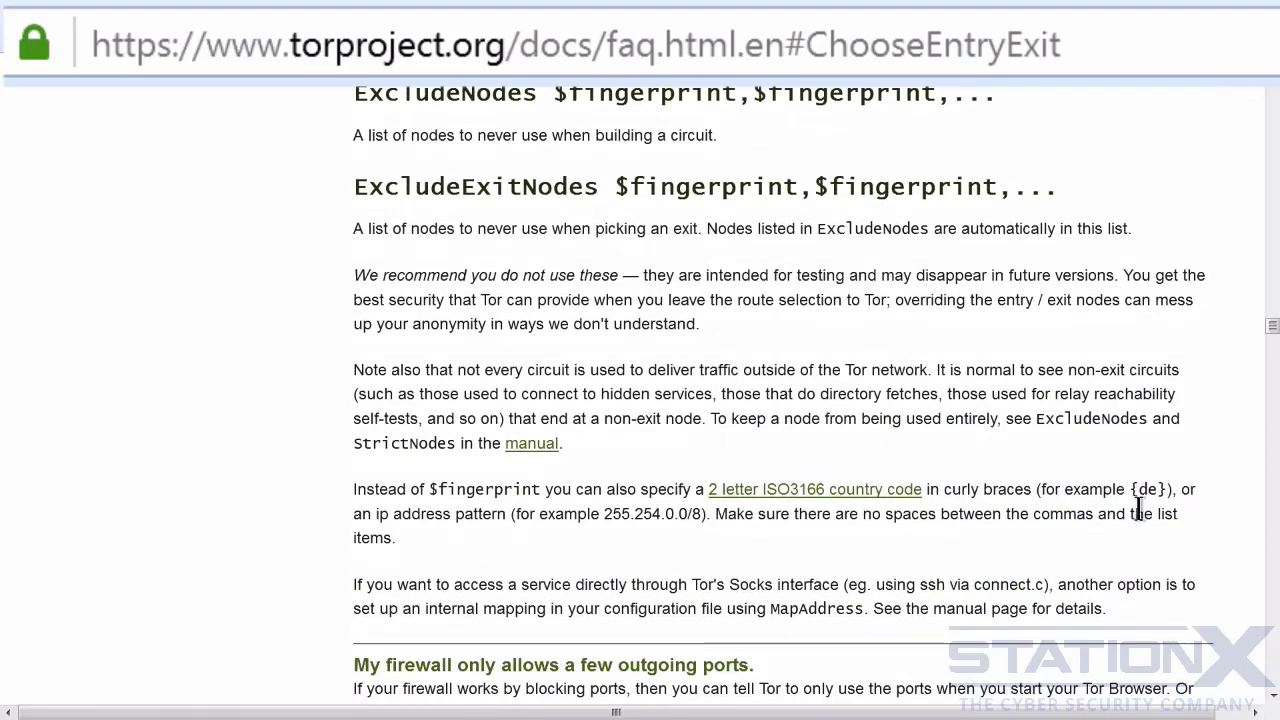
{"action": "left_click_drag", "start_coordinate": [1168, 489], "coordinate": [1128, 486]}
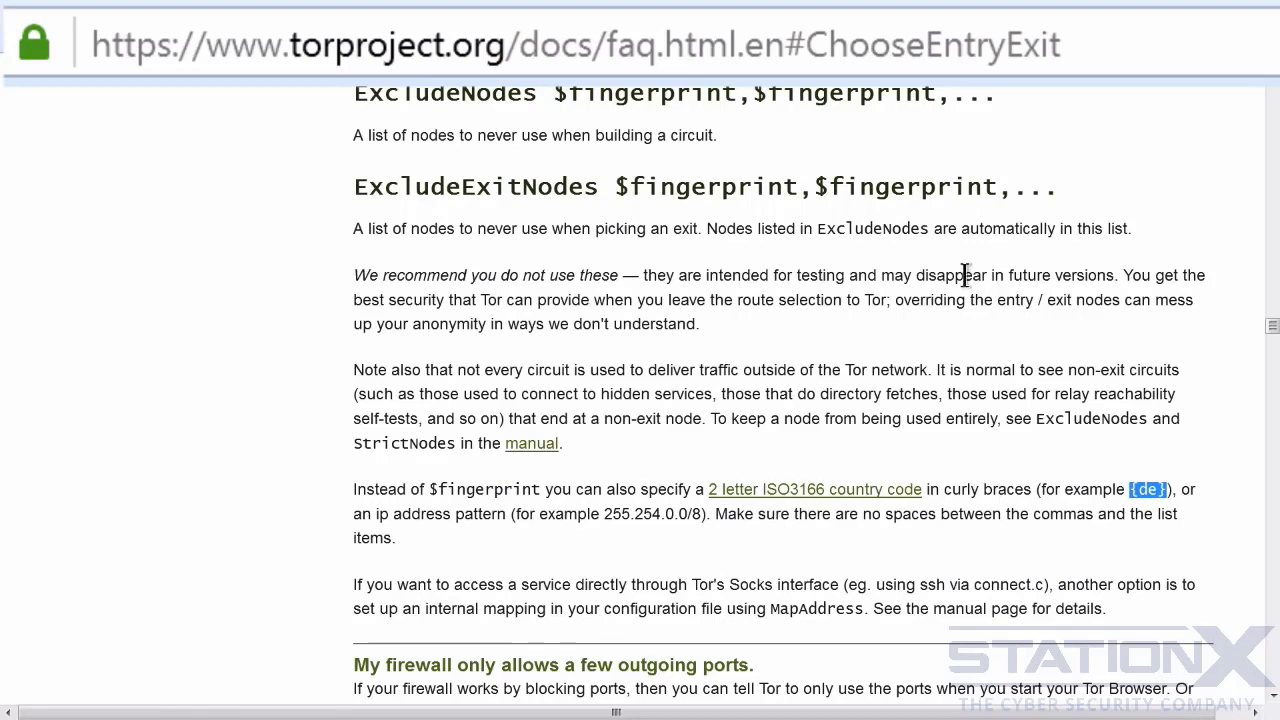
{"action": "left_click", "coordinate": [980, 2]}
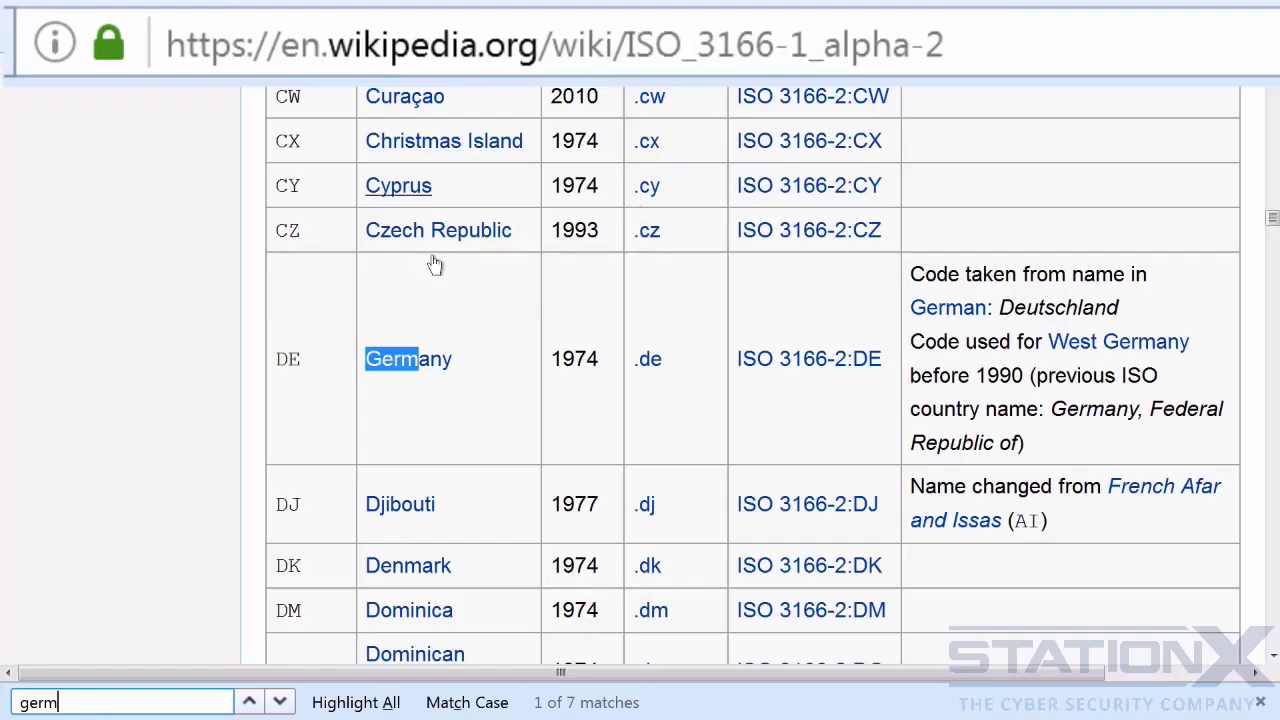
{"action": "left_click", "coordinate": [524, 387]}
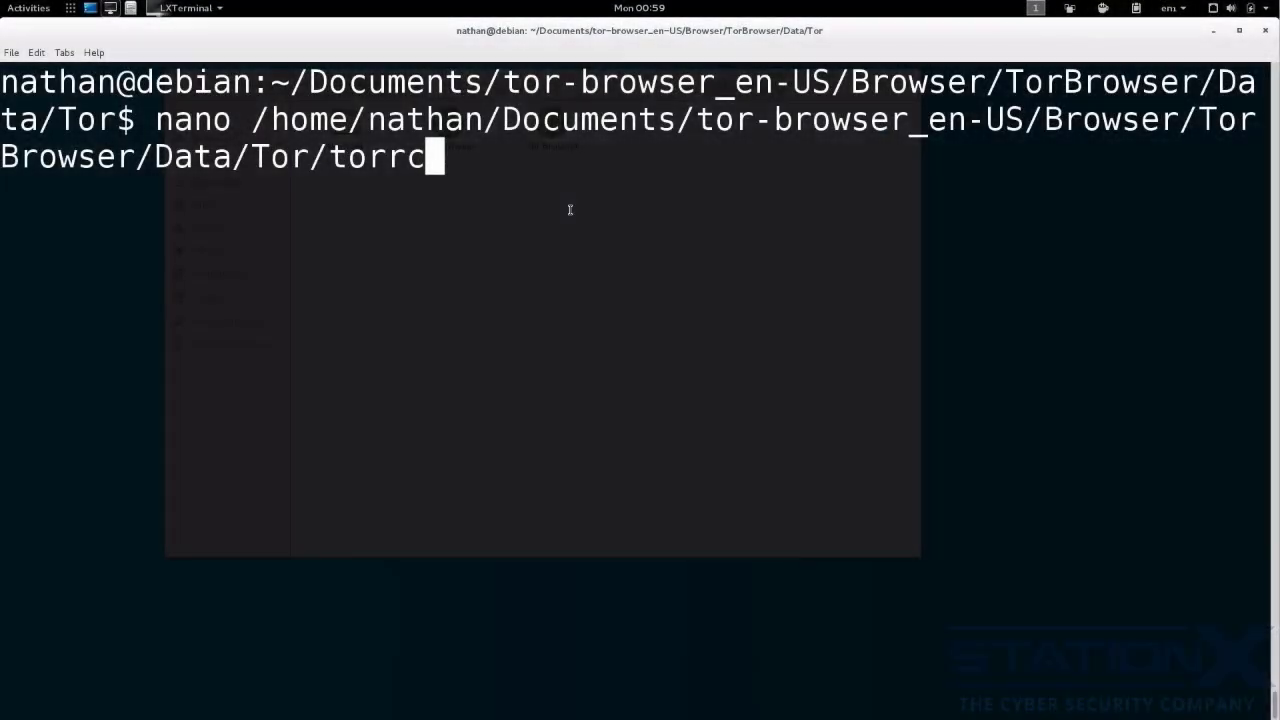
- Open Tor Browser's torrc file in nano and add the line "EntryNodes {de}" below the existing settings
{"action": "key", "text": "Return"}
{"action": "key", "text": "Down"}
{"action": "key", "text": "Down"}
{"action": "key", "text": "Down"}
{"action": "key", "text": "Down"}
{"action": "key", "text": "Down"}
{"action": "key", "text": "Down"}
{"action": "key", "text": "Down"}
{"action": "key", "text": "Return"}
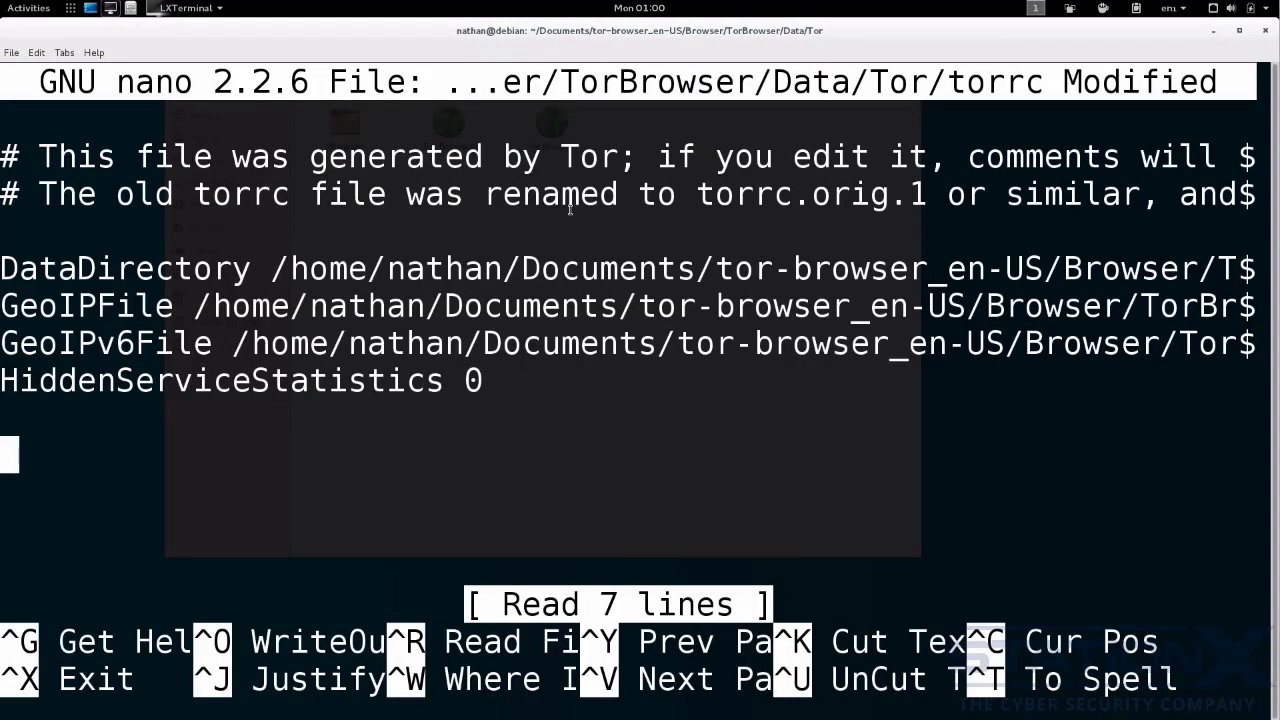
{"action": "type", "text": "EntryNodes {de}"}
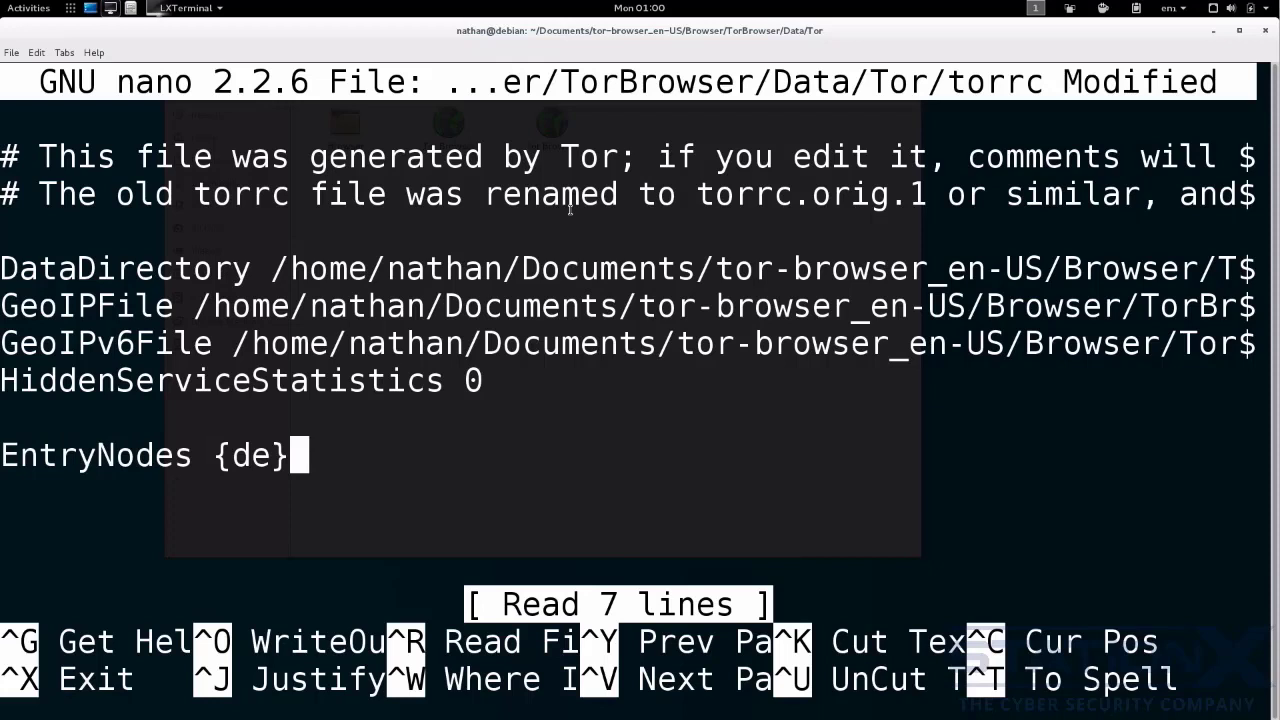
- Add the line "ExitNodes {gb}" below the EntryNodes line, then save torrc and exit nano
{"action": "key", "text": "Return"}
{"action": "type", "text": "ExitNodes "}
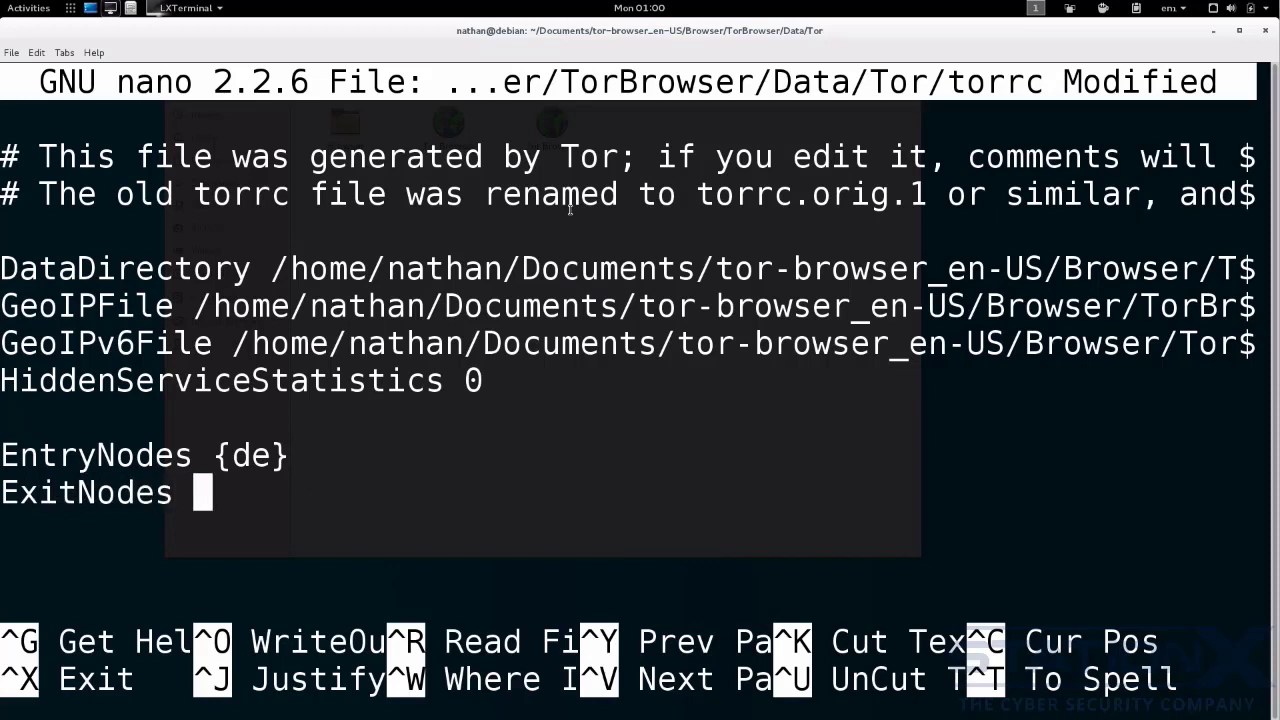
{"action": "type", "text": "{gb}"}
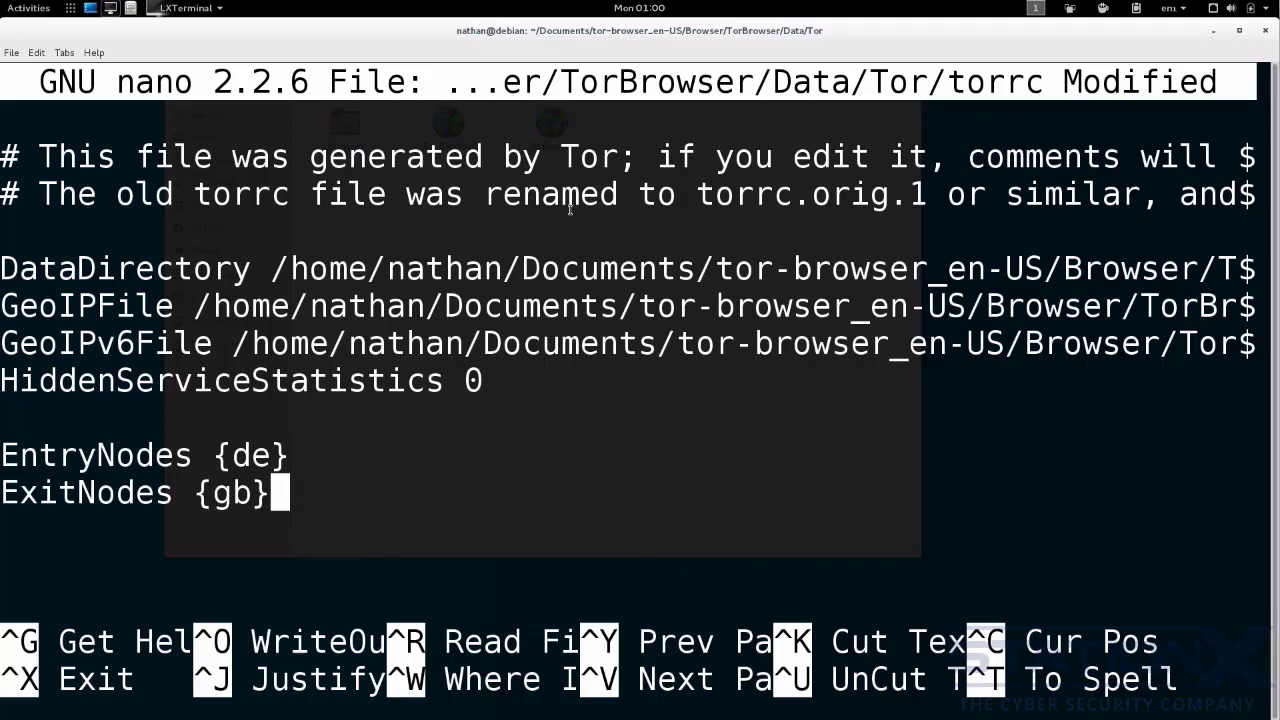
{"action": "key", "text": "ctrl+x"}
{"action": "key", "text": "y"}
{"action": "key", "text": "Return"}
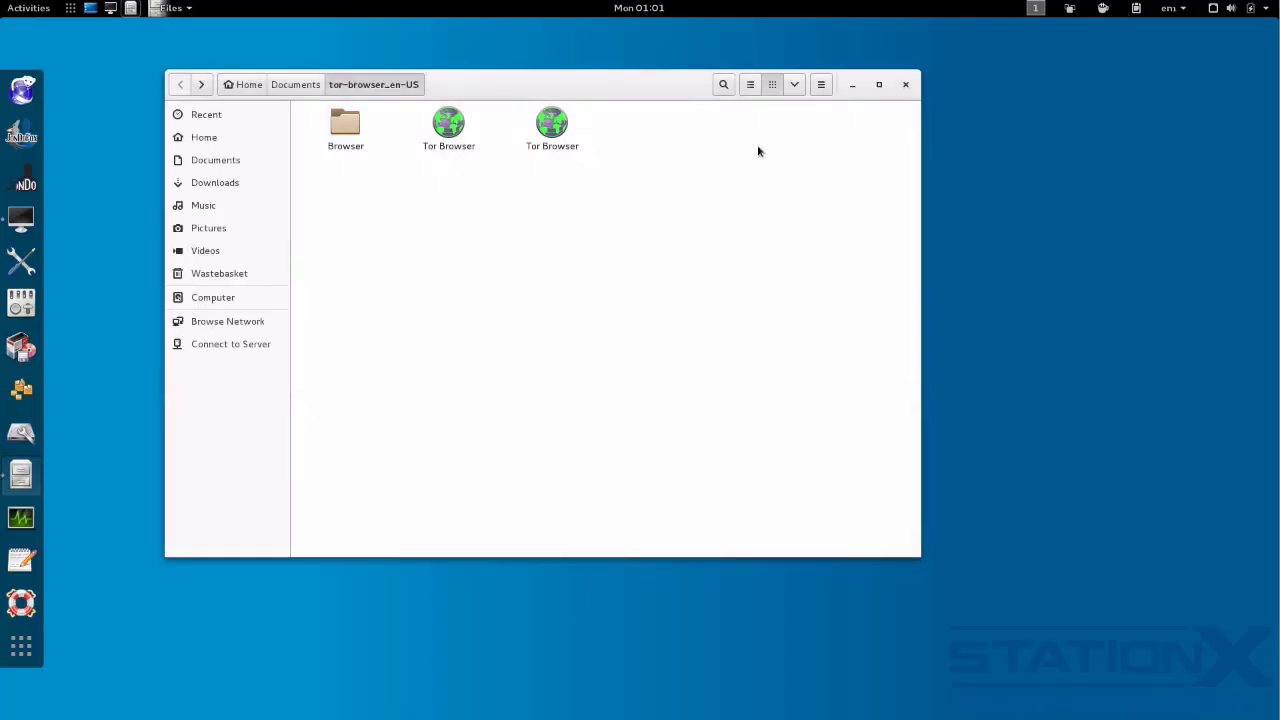
- Launch Tor Browser from the tor-browser_en-US folder and run a search for "sdfsf" to view the site's Tor circuit
{"action": "left_click", "coordinate": [457, 125]}
{"action": "double_click", "coordinate": [457, 125]}
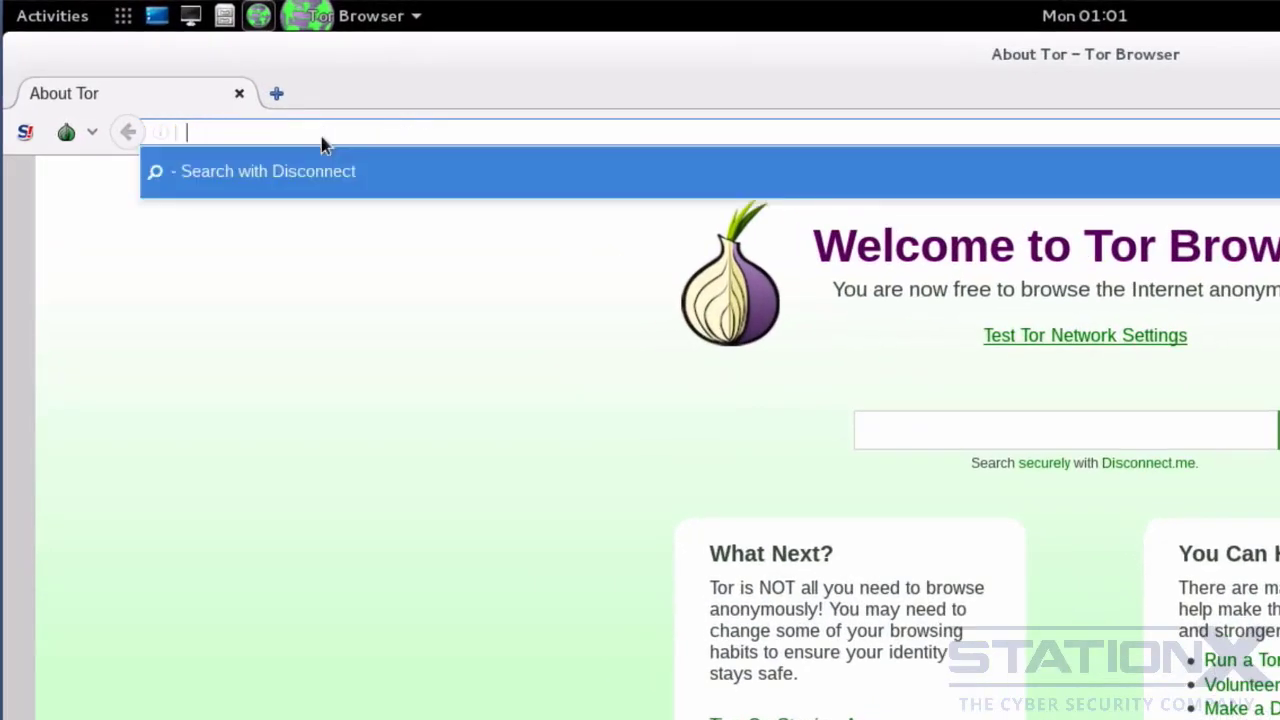
{"action": "type", "text": "sdfsf"}
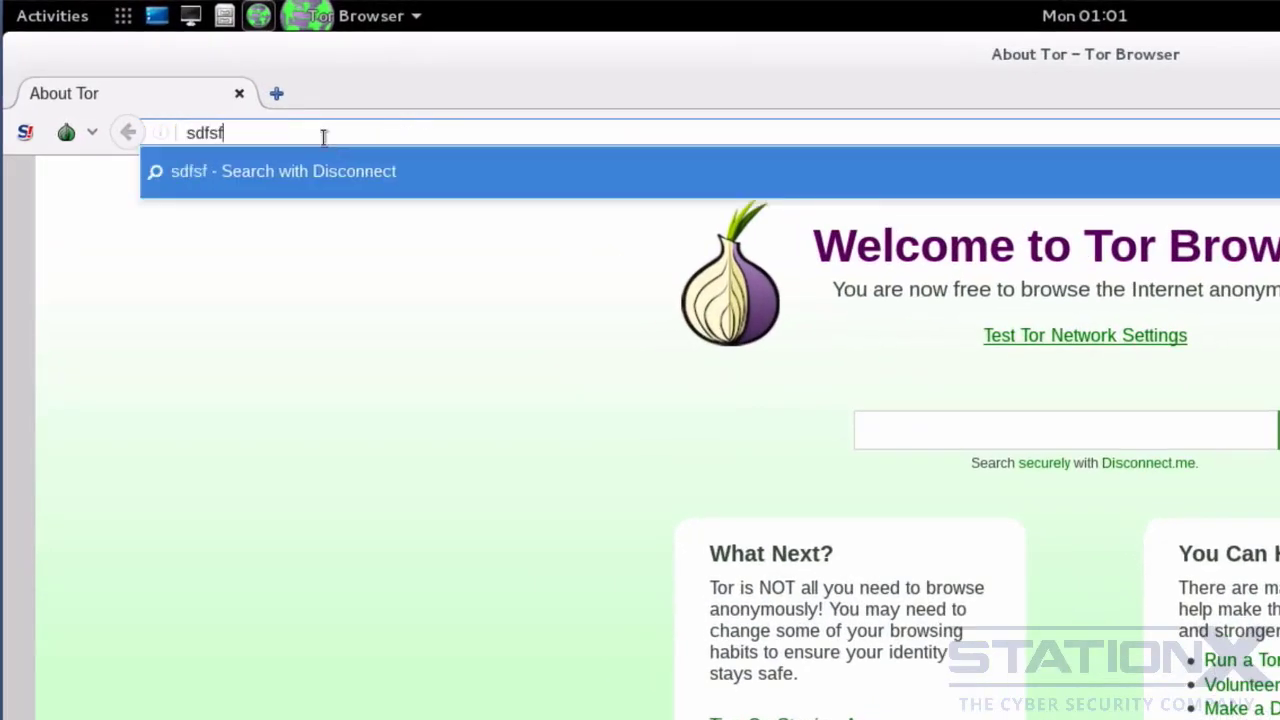
{"action": "key", "text": "Return"}
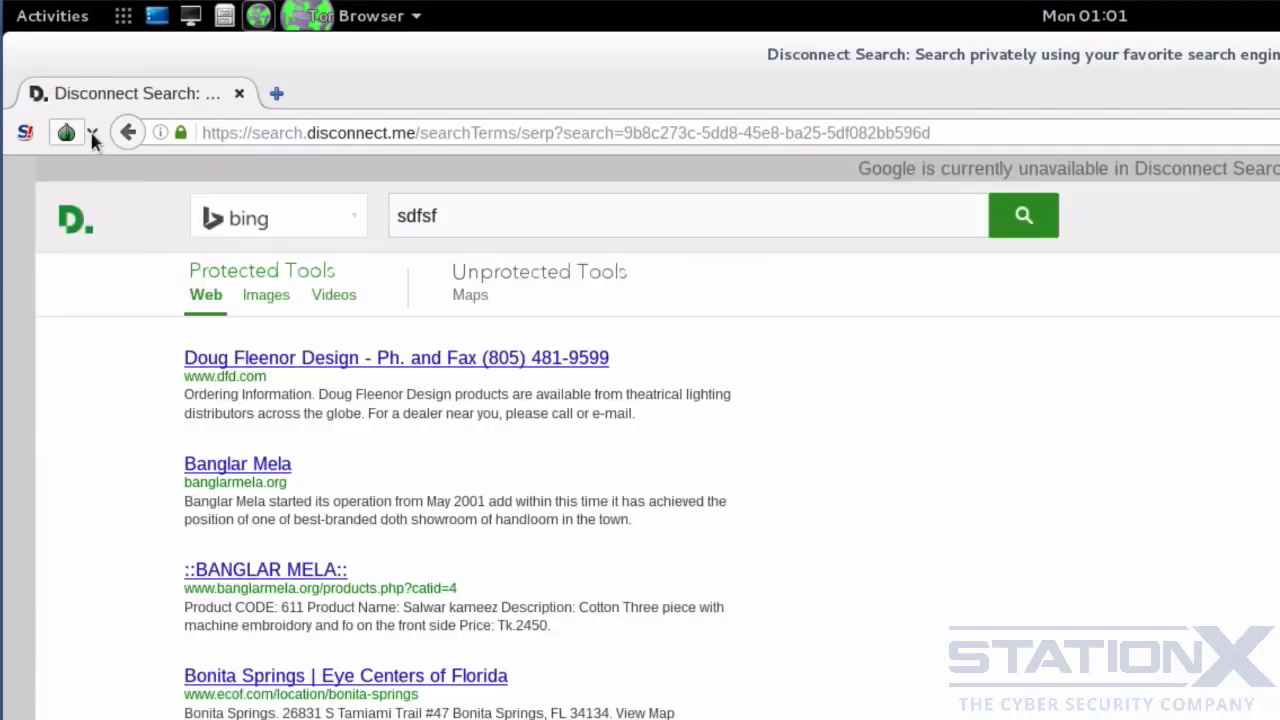
{"action": "left_click", "coordinate": [92, 133]}
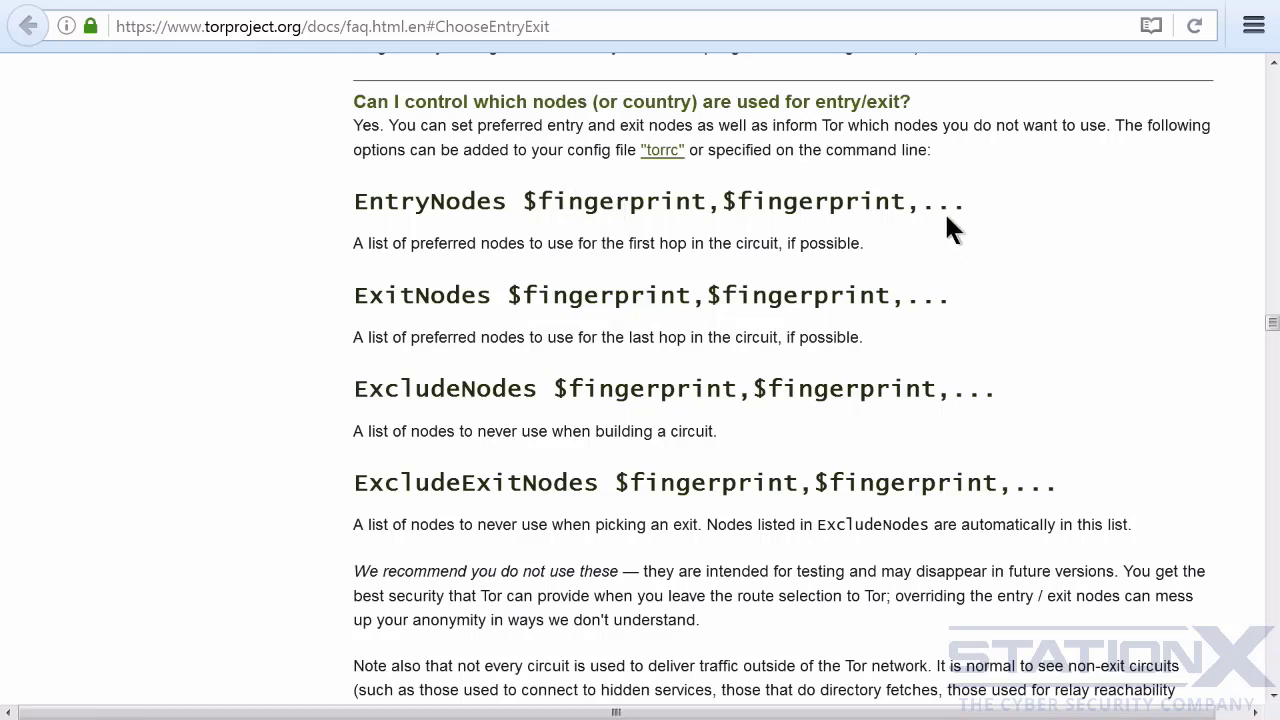
- Find the kittensOnTor relay in the Tor network consensus document and copy its nickname
{"action": "left_click", "coordinate": [306, 1]}
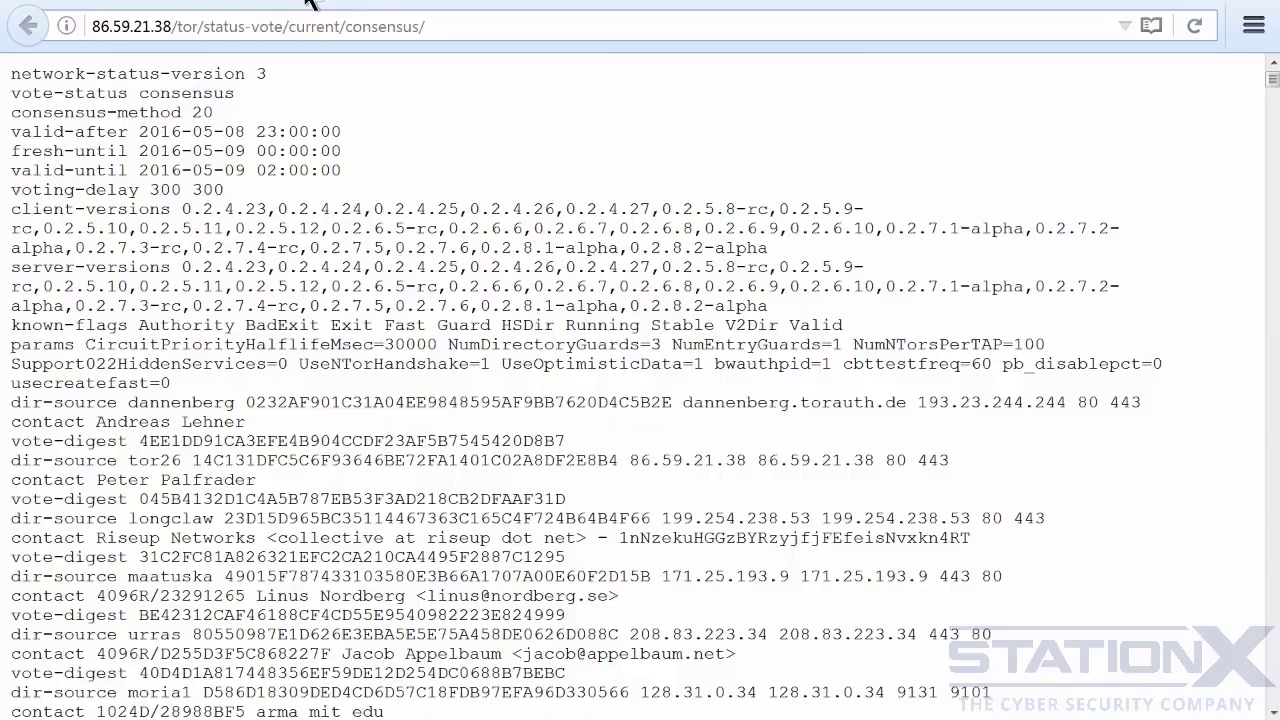
{"action": "scroll", "coordinate": [711, 133], "scroll_direction": "down", "scroll_amount": 7}
{"action": "scroll", "coordinate": [714, 142], "scroll_direction": "down", "scroll_amount": 10}
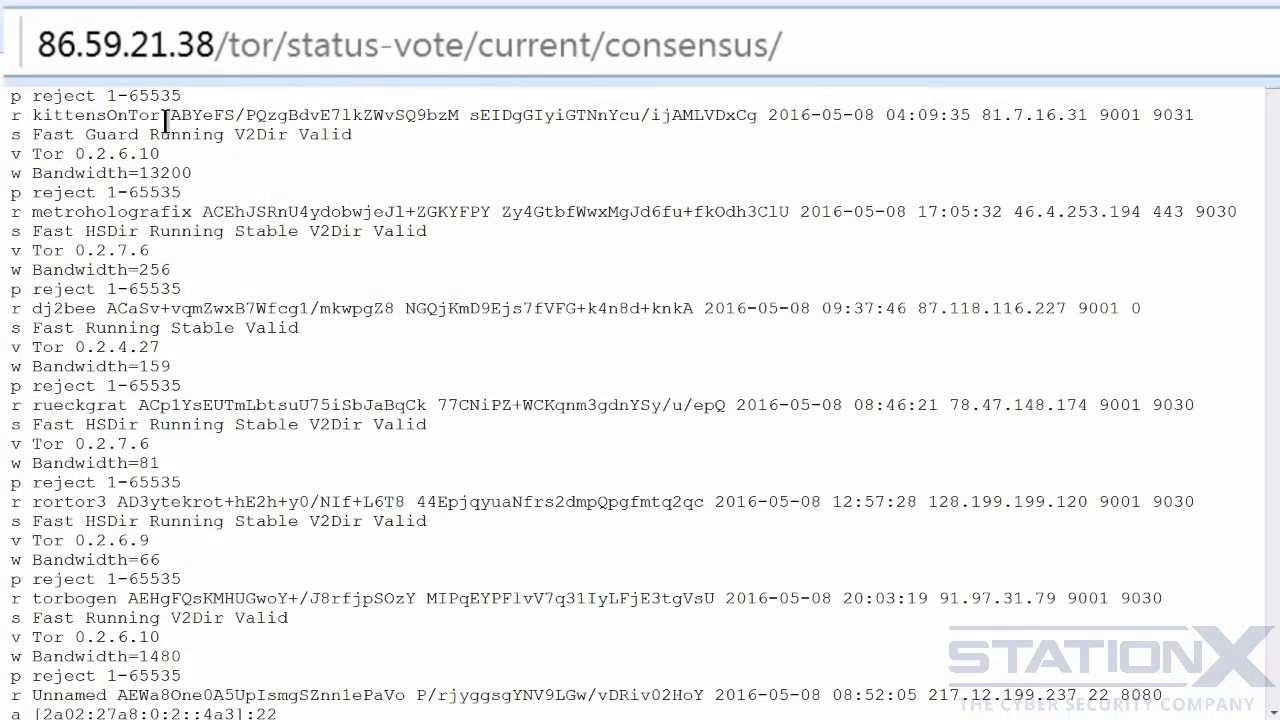
{"action": "left_click_drag", "start_coordinate": [160, 114], "coordinate": [32, 112]}
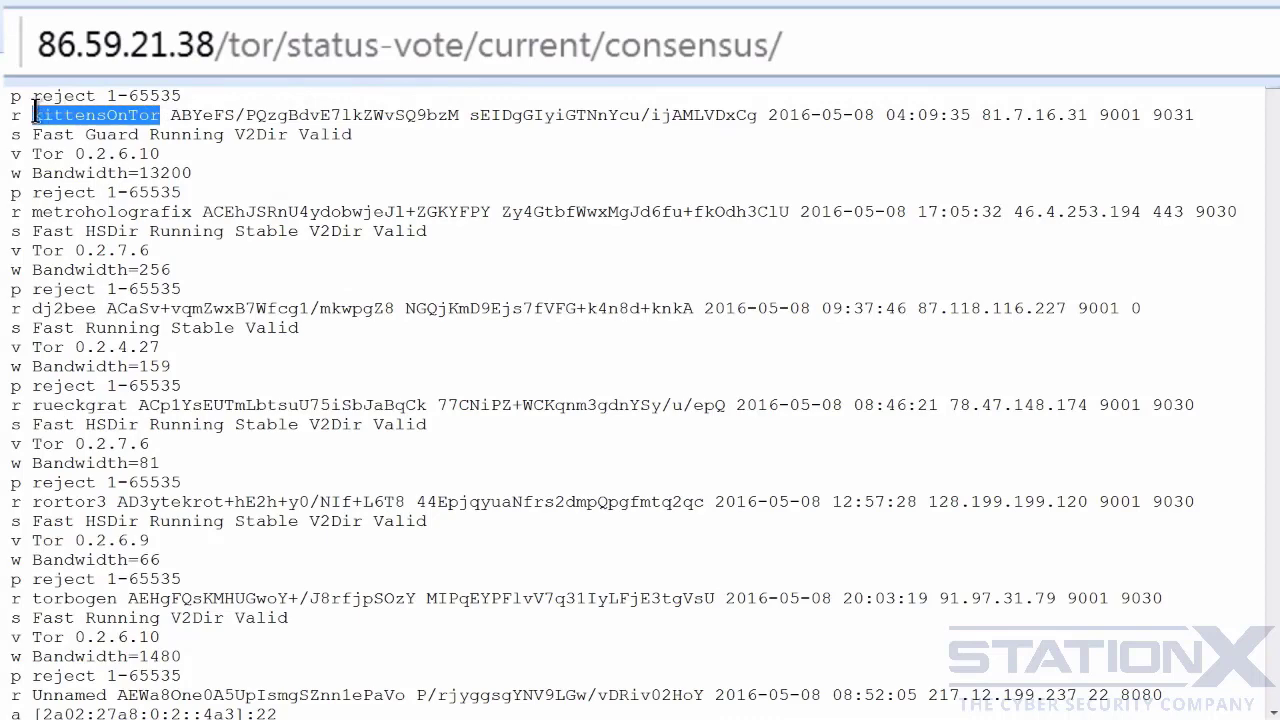
{"action": "right_click", "coordinate": [70, 116]}
{"action": "left_click", "coordinate": [94, 130]}
- Search Atlas for the relay kittensOnTor and open its details page
{"action": "left_click", "coordinate": [520, 14]}
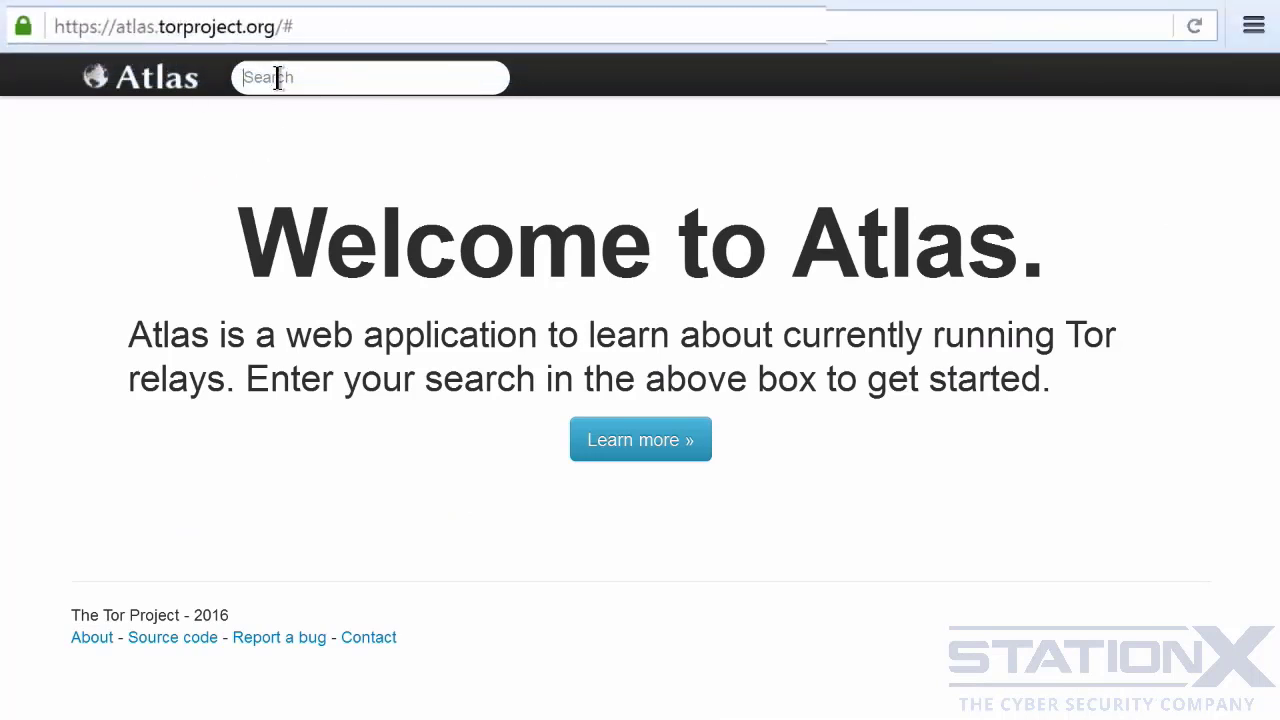
{"action": "right_click", "coordinate": [277, 80]}
{"action": "left_click", "coordinate": [332, 161]}
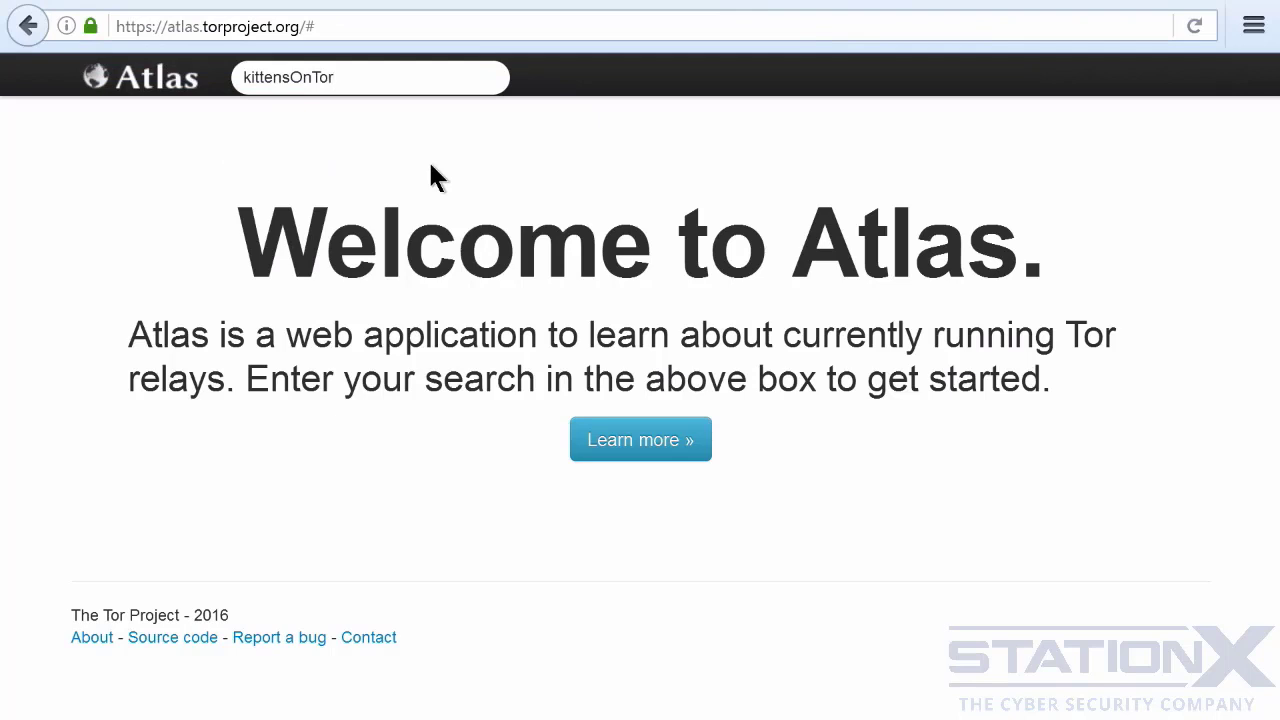
{"action": "key", "text": "Return"}
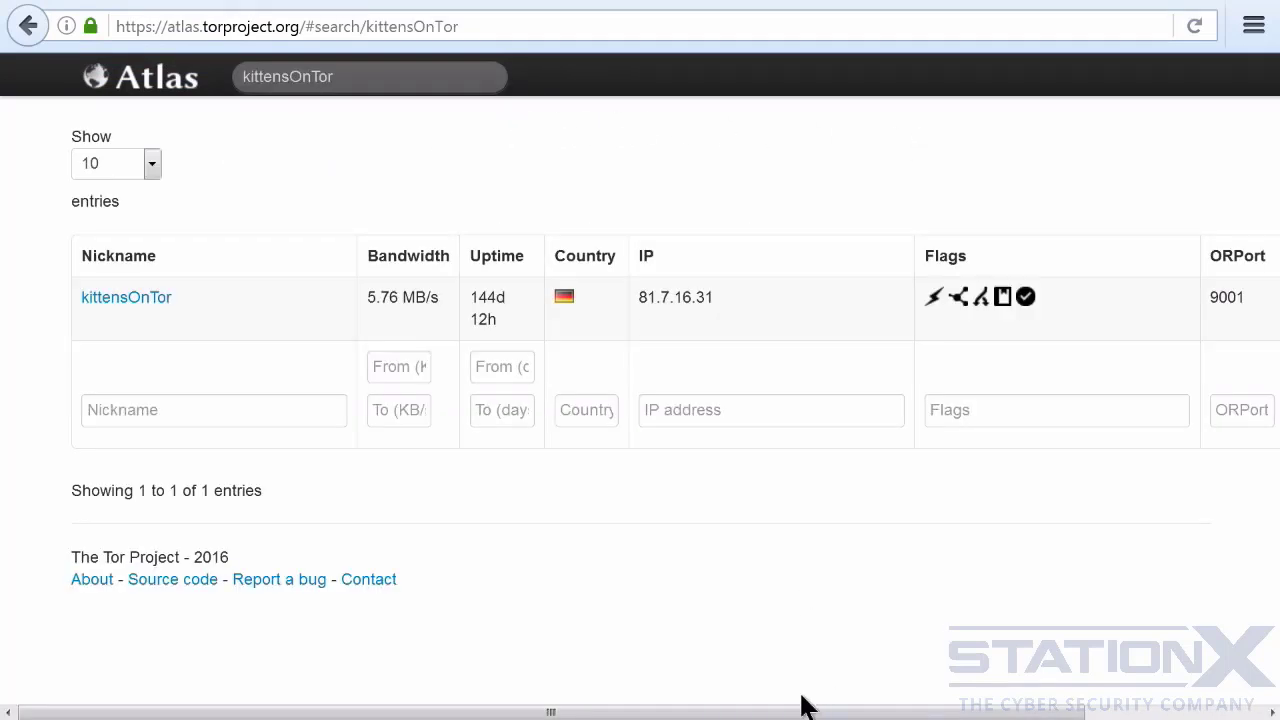
{"action": "left_click_drag", "start_coordinate": [806, 712], "coordinate": [697, 712]}
{"action": "left_click", "coordinate": [132, 297]}
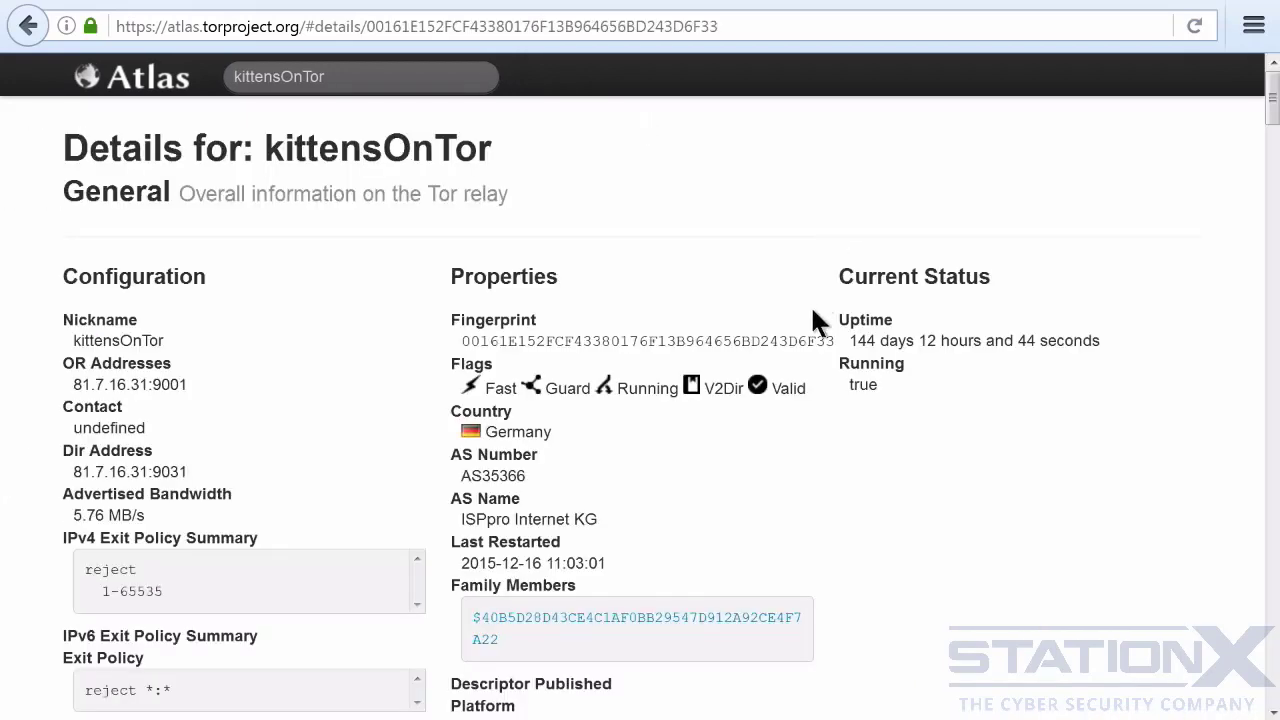
- Copy the full fingerprint of the kittensOnTor relay from its Atlas details page
{"action": "left_click_drag", "start_coordinate": [838, 341], "coordinate": [463, 341]}
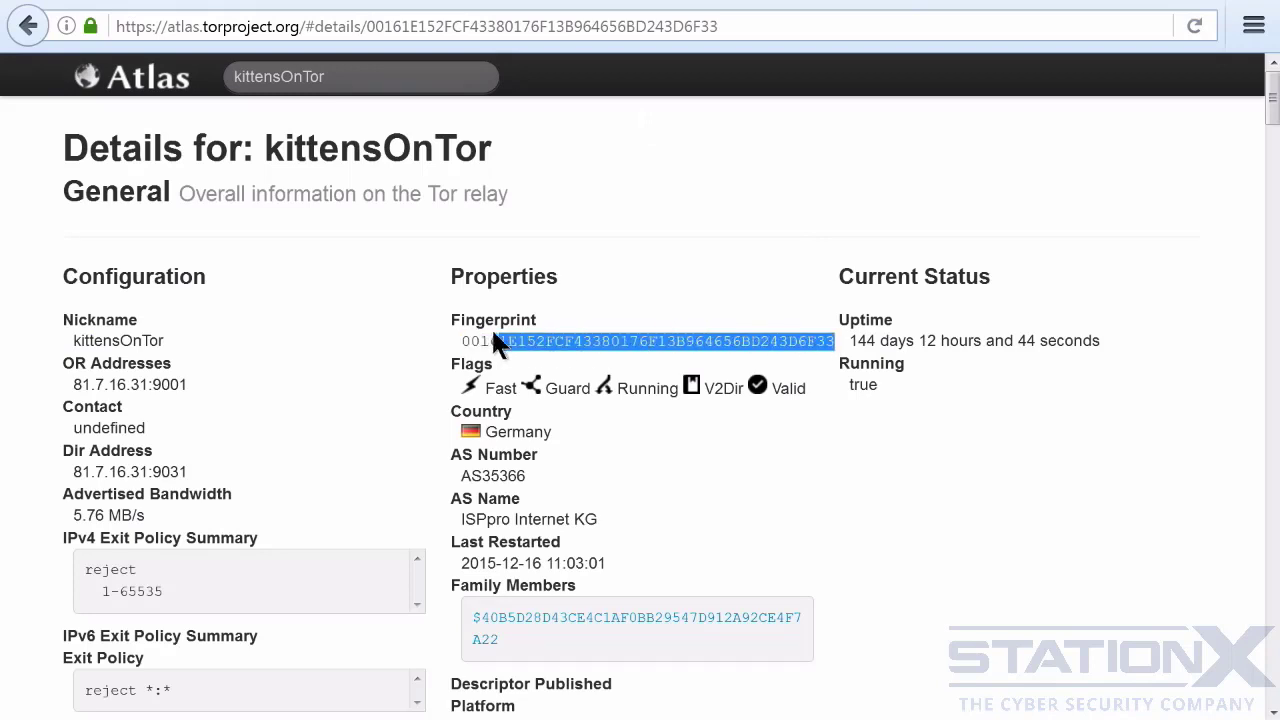
{"action": "right_click", "coordinate": [492, 343]}
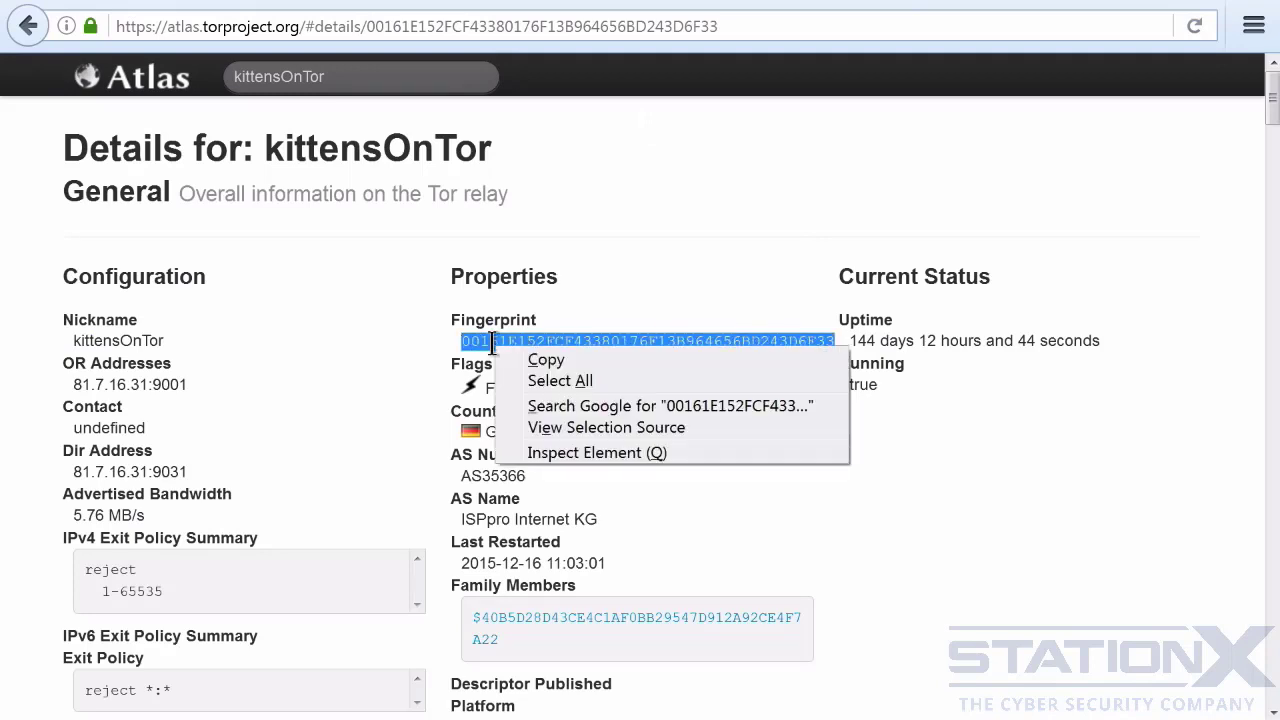
{"action": "left_click", "coordinate": [546, 359]}
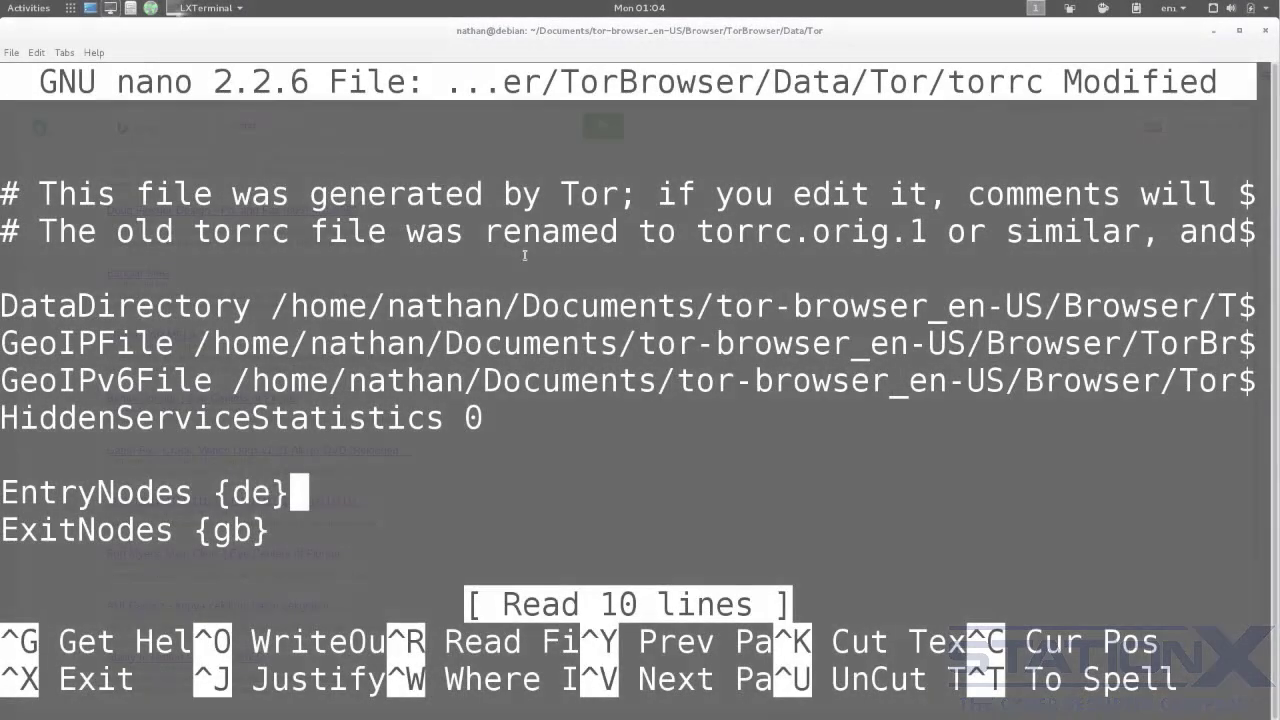
- In the torrc file open in nano, replace the country code on the EntryNodes line with the copied relay fingerprint
{"action": "key", "text": "BackSpace"}
{"action": "key", "text": "BackSpace"}
{"action": "key", "text": "BackSpace"}
{"action": "key", "text": "BackSpace"}
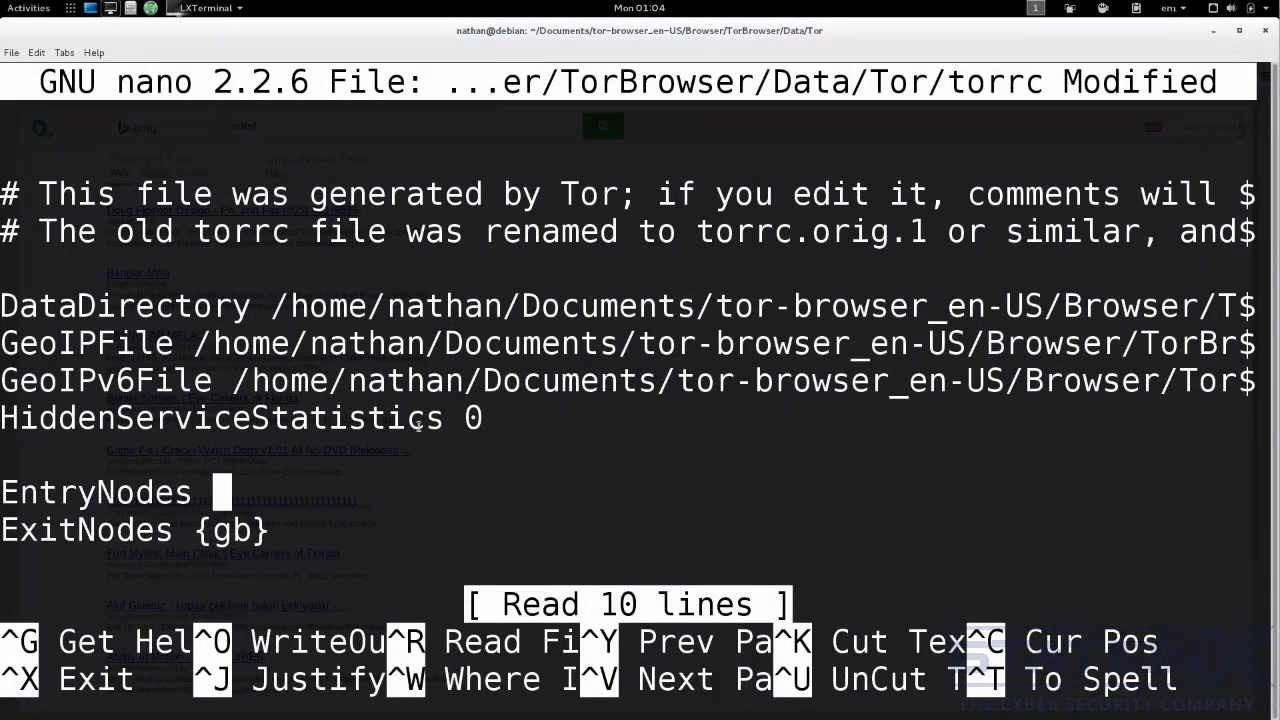
{"action": "right_click", "coordinate": [398, 488]}
{"action": "left_click", "coordinate": [443, 324]}
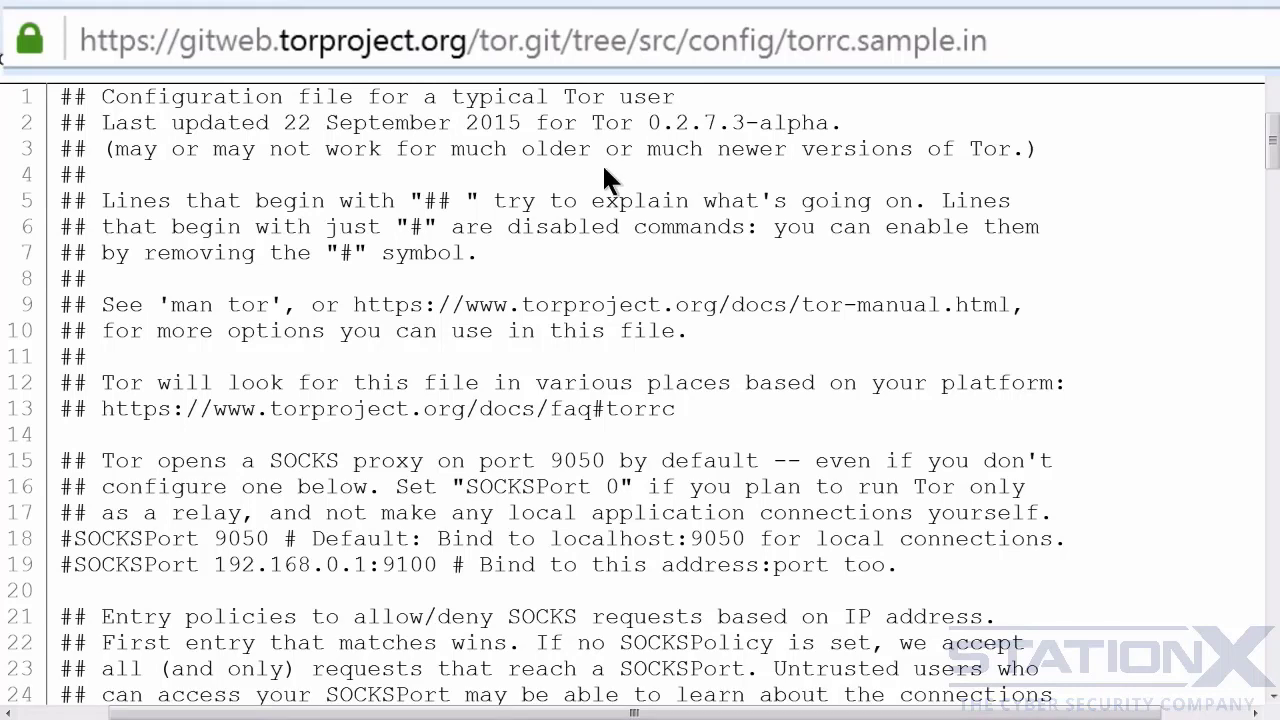
- Examine the SOCKSPort and SOCKSPolicy options in the sample configuration file torrc.sample.in on gitweb.torproject.org
{"action": "scroll", "coordinate": [622, 172], "scroll_direction": "down", "scroll_amount": 5}
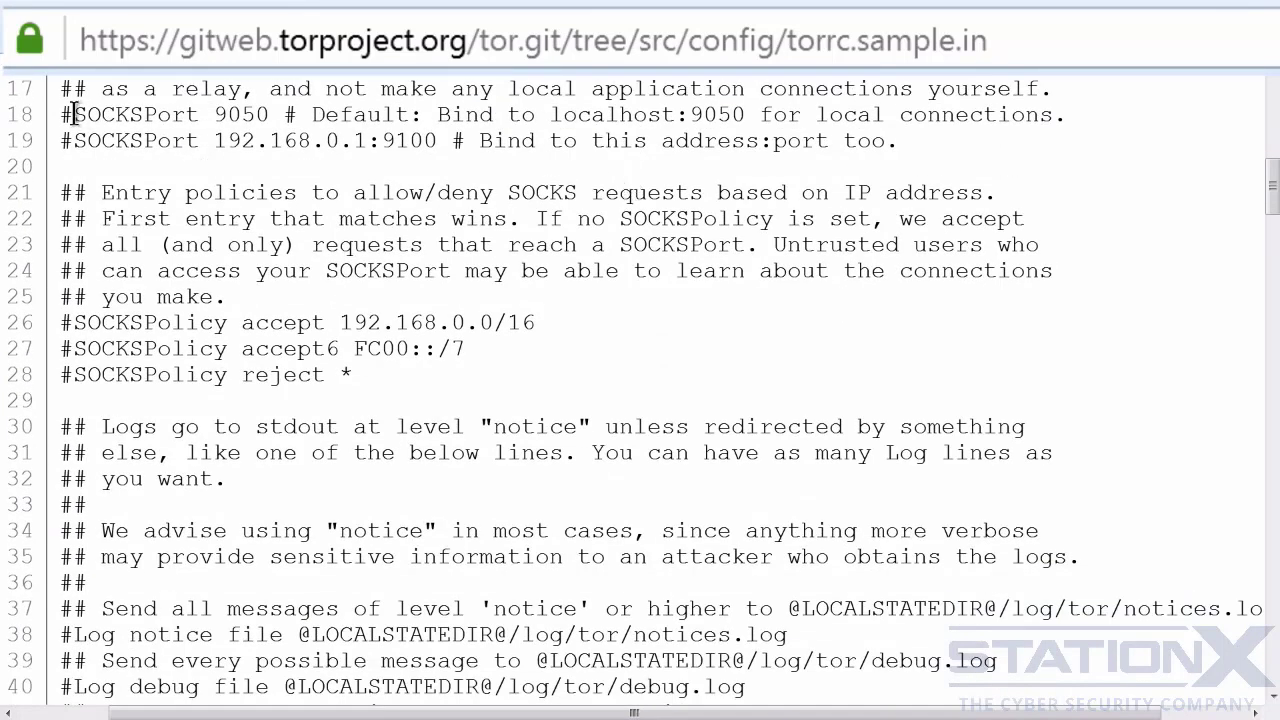
{"action": "left_click_drag", "start_coordinate": [74, 114], "coordinate": [60, 116]}
{"action": "left_click_drag", "start_coordinate": [268, 114], "coordinate": [75, 114]}
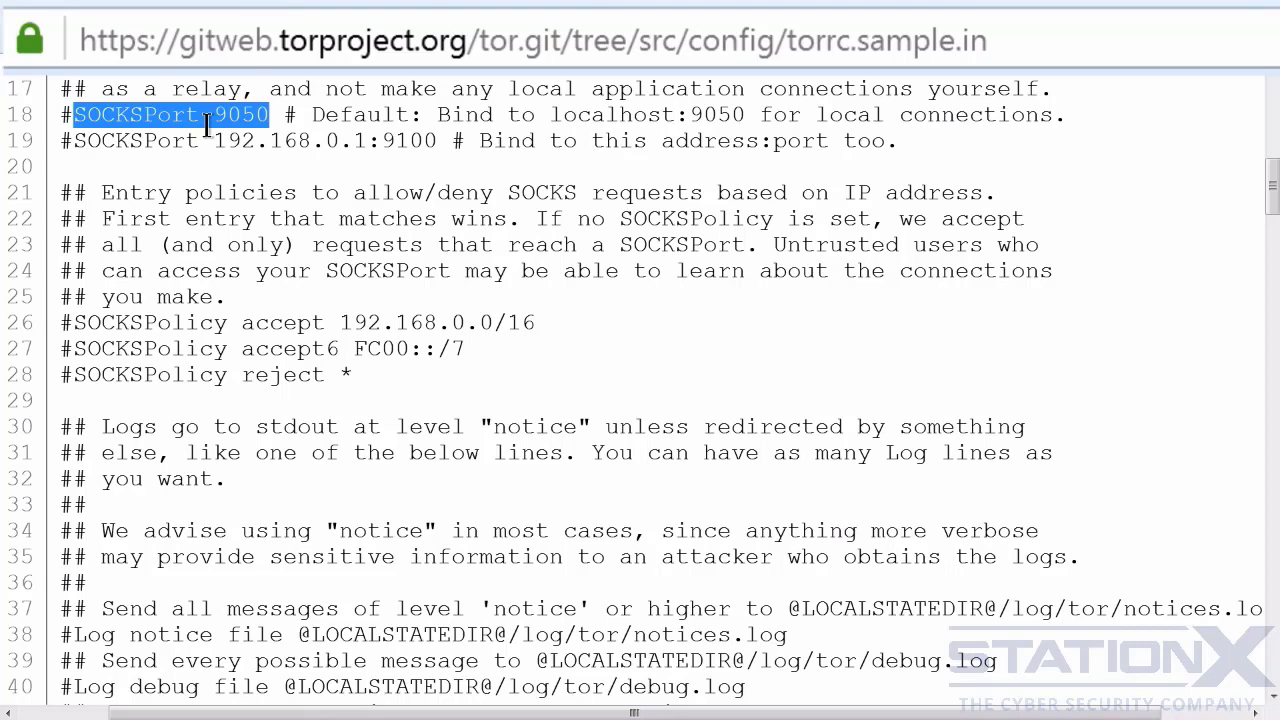
{"action": "left_click_drag", "start_coordinate": [440, 141], "coordinate": [76, 140]}
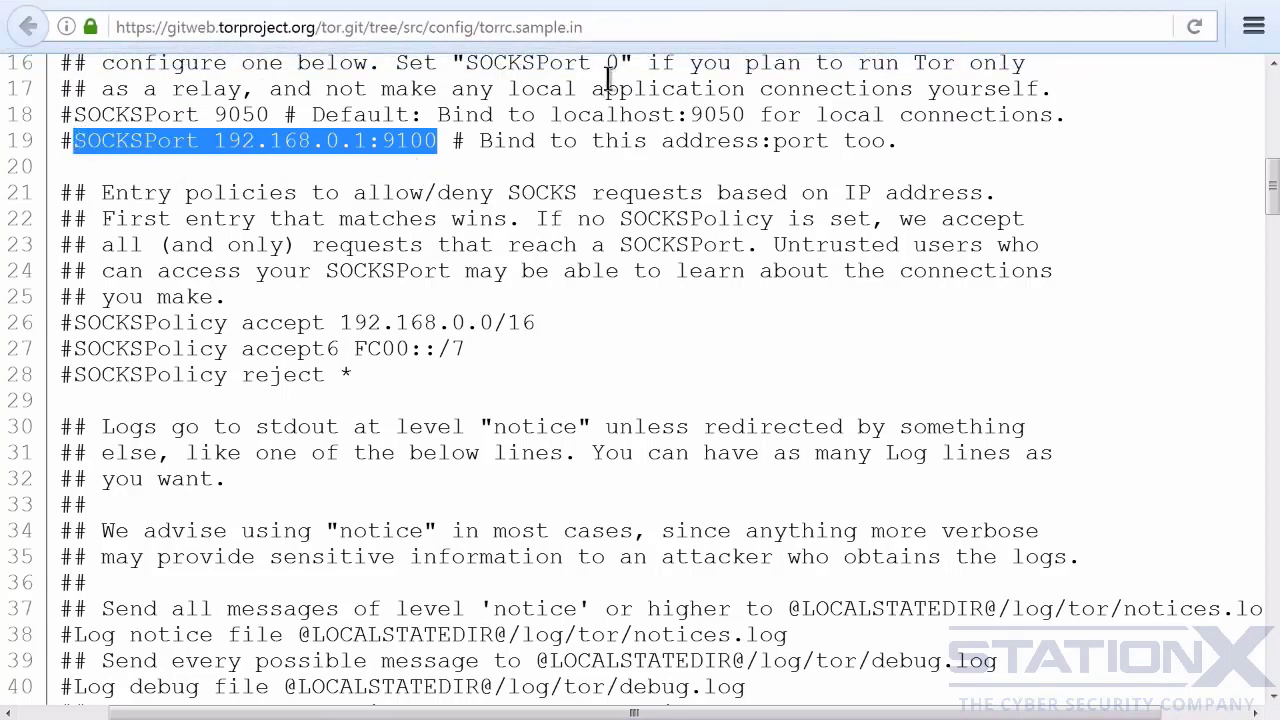
{"action": "left_click_drag", "start_coordinate": [620, 63], "coordinate": [466, 63]}
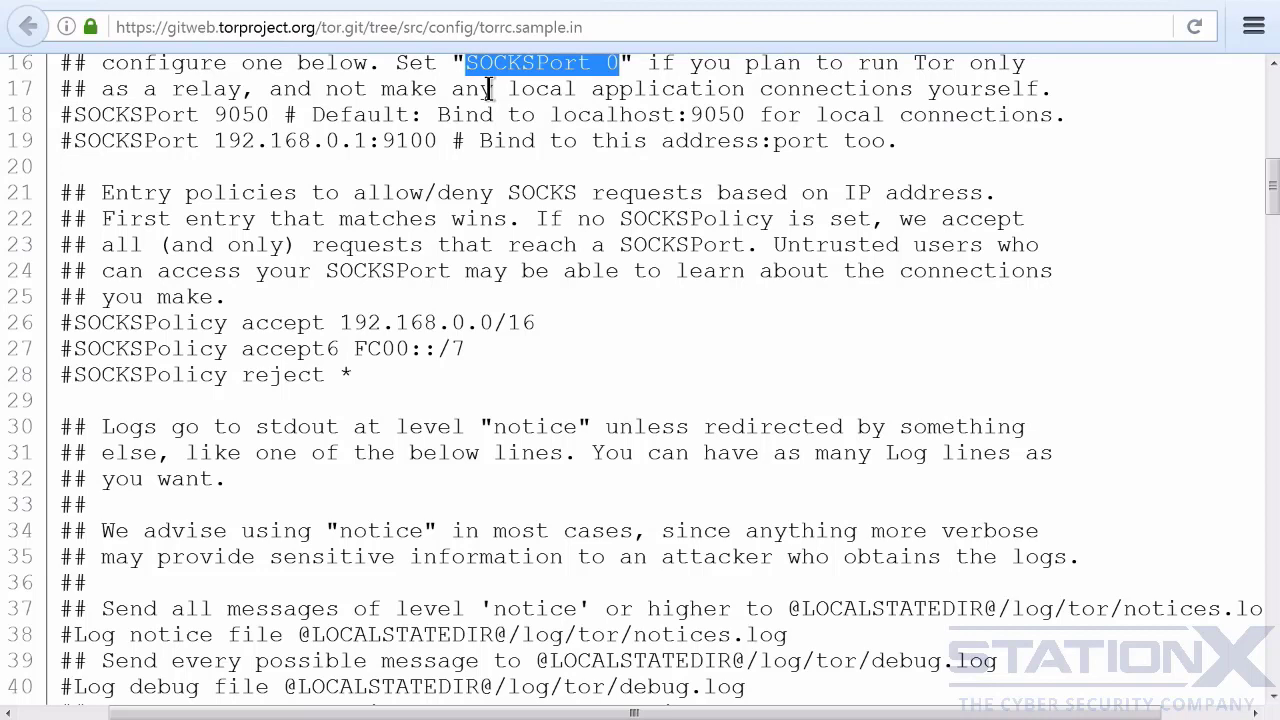
{"action": "left_click", "coordinate": [586, 88]}
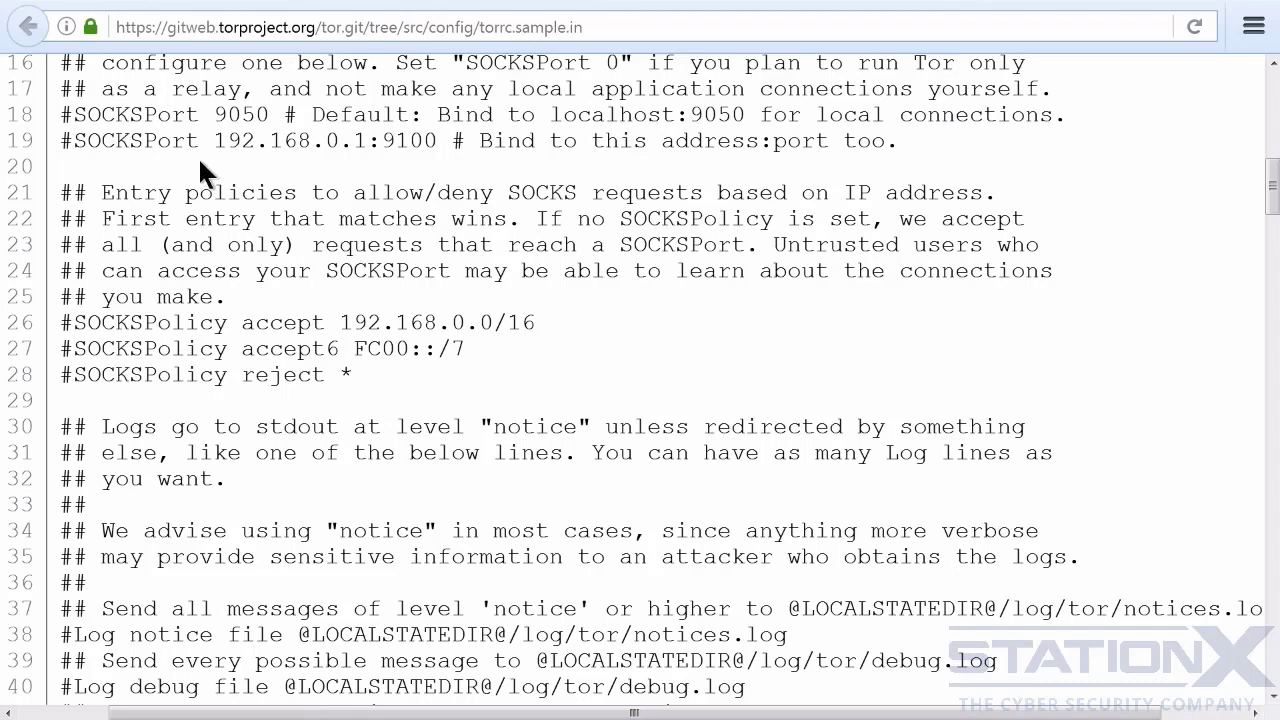
{"action": "scroll", "coordinate": [198, 156], "scroll_direction": "down", "scroll_amount": 2}
{"action": "left_click_drag", "start_coordinate": [355, 163], "coordinate": [66, 108]}
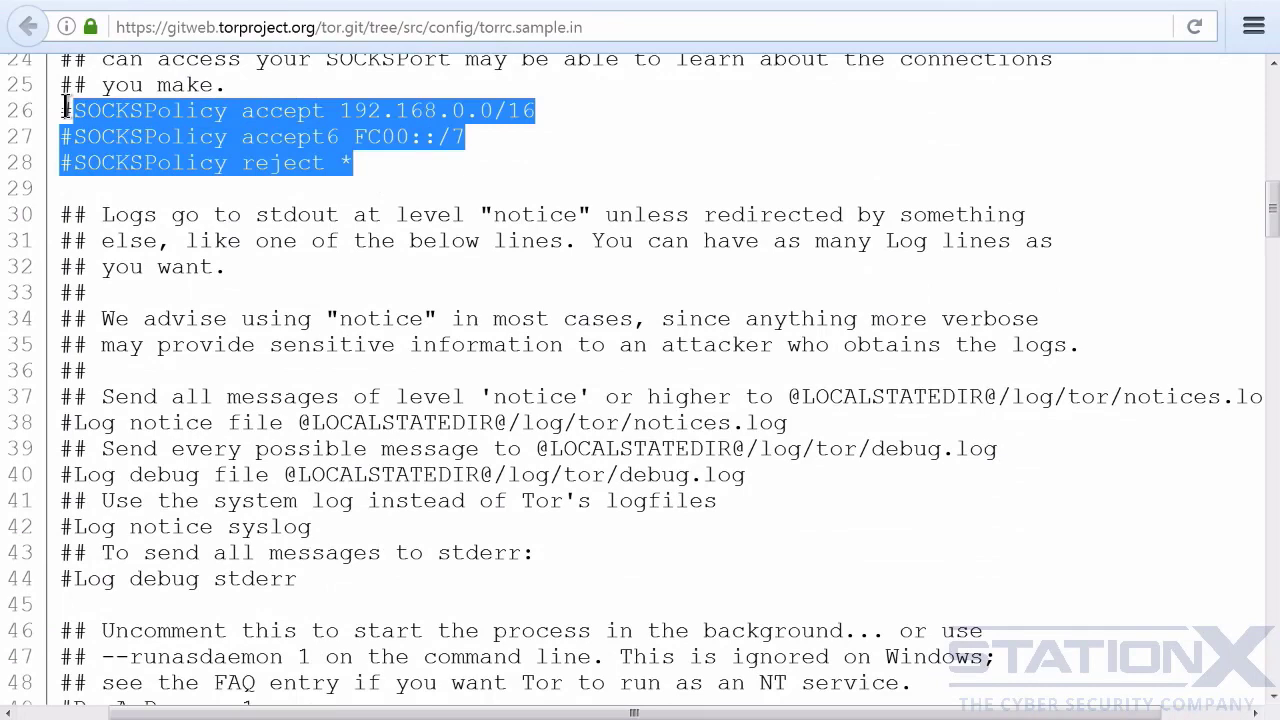
{"action": "left_click", "coordinate": [420, 166]}
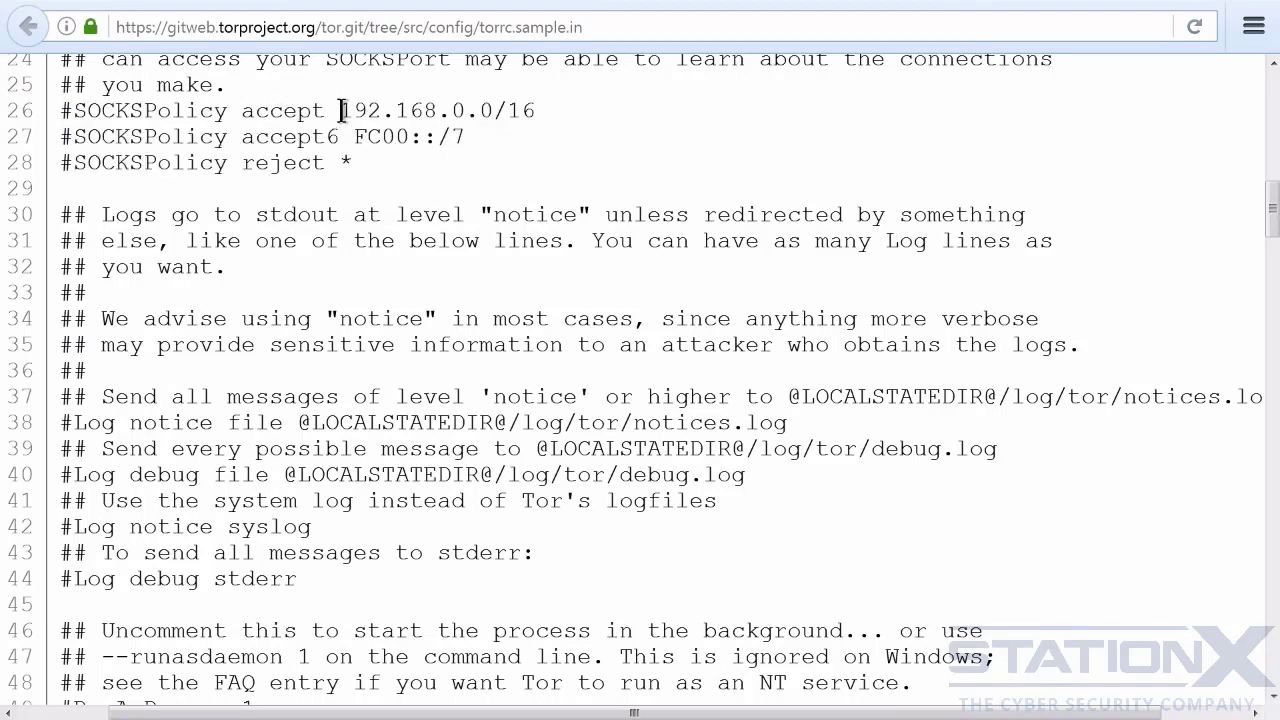
{"action": "left_click_drag", "start_coordinate": [340, 110], "coordinate": [495, 110]}
{"action": "left_click", "coordinate": [538, 111]}
- Examine the notice, debug and syslog logging options and the RunAsDaemon setting in the sample torrc
{"action": "scroll", "coordinate": [536, 110], "scroll_direction": "down", "scroll_amount": 3}
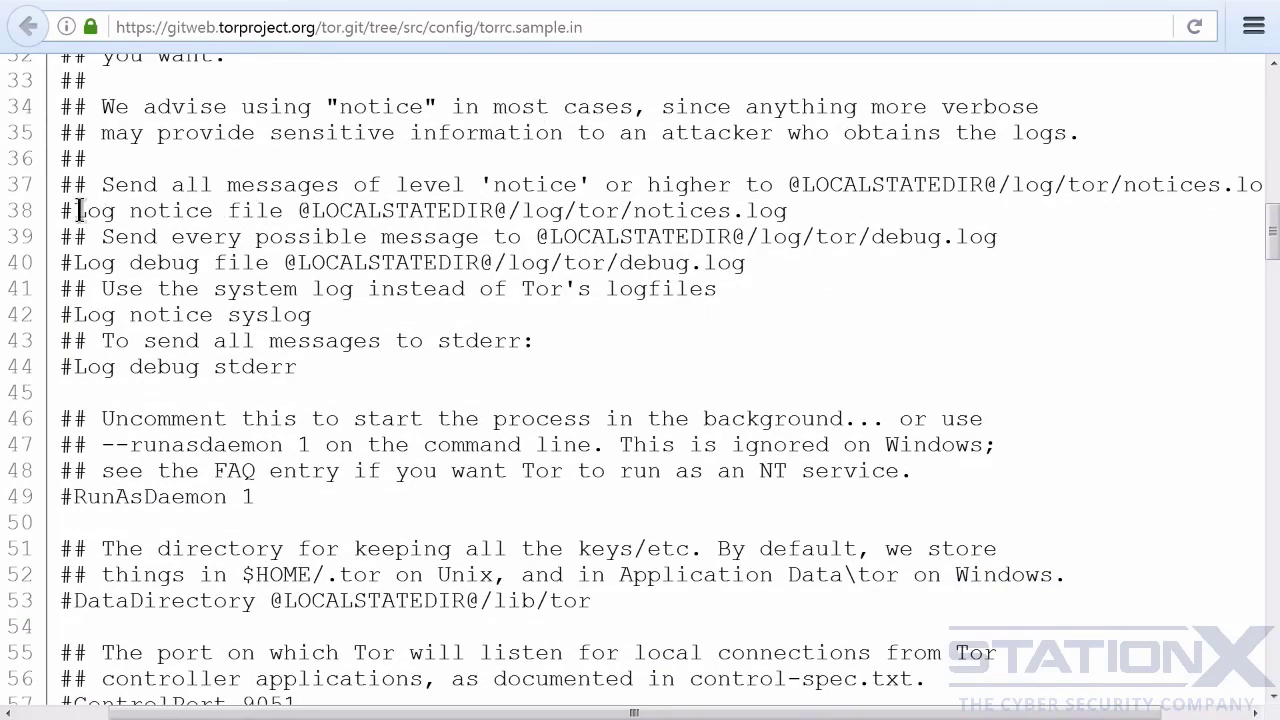
{"action": "left_click_drag", "start_coordinate": [75, 210], "coordinate": [778, 216]}
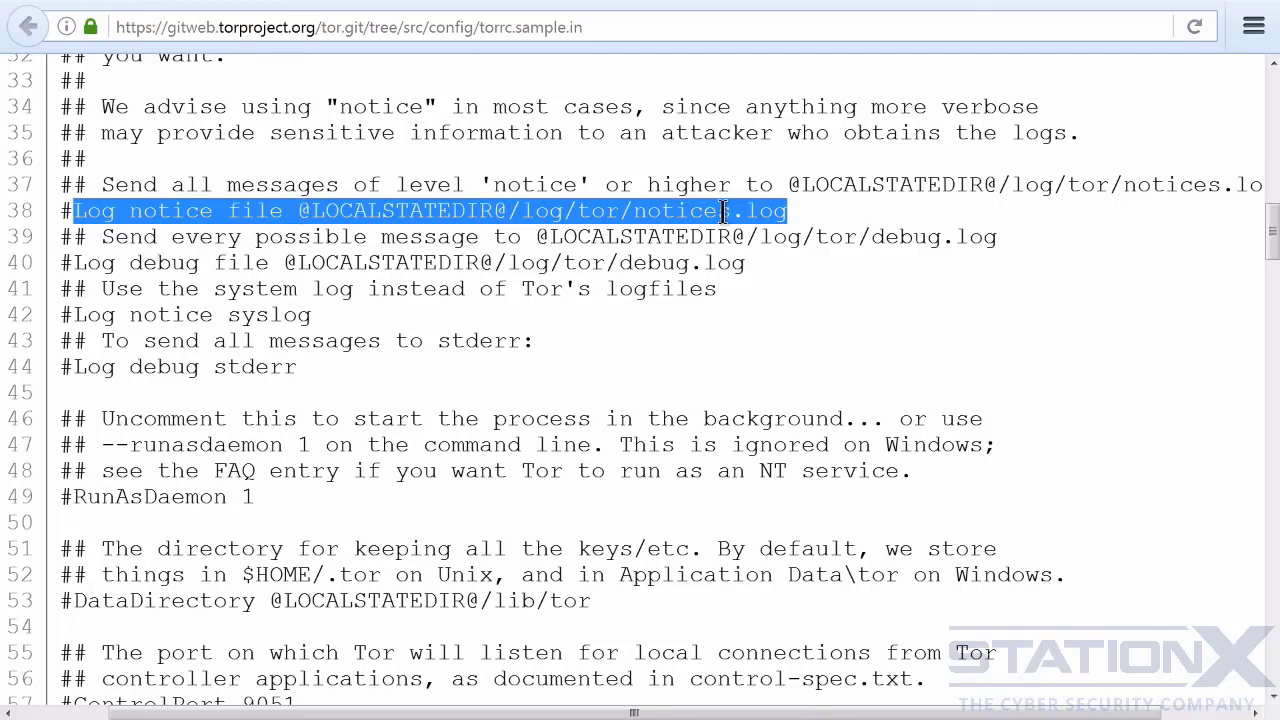
{"action": "left_click_drag", "start_coordinate": [748, 264], "coordinate": [75, 262]}
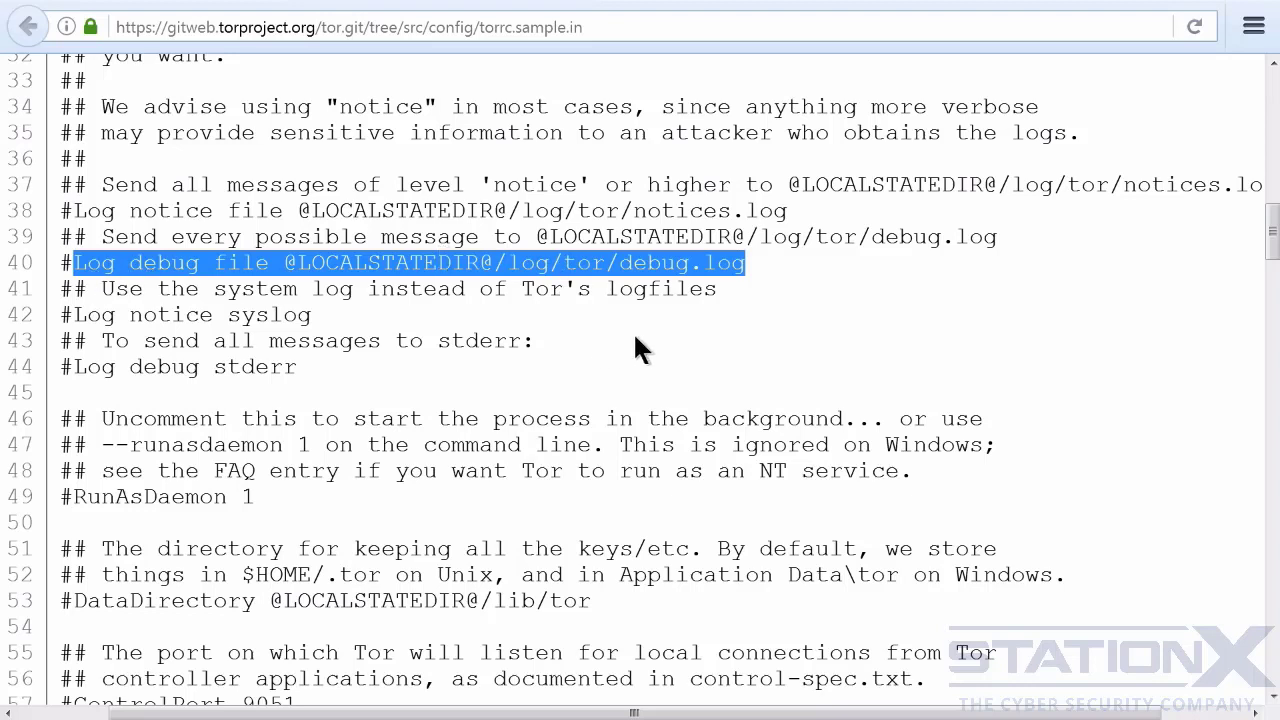
{"action": "left_click_drag", "start_coordinate": [312, 315], "coordinate": [74, 316]}
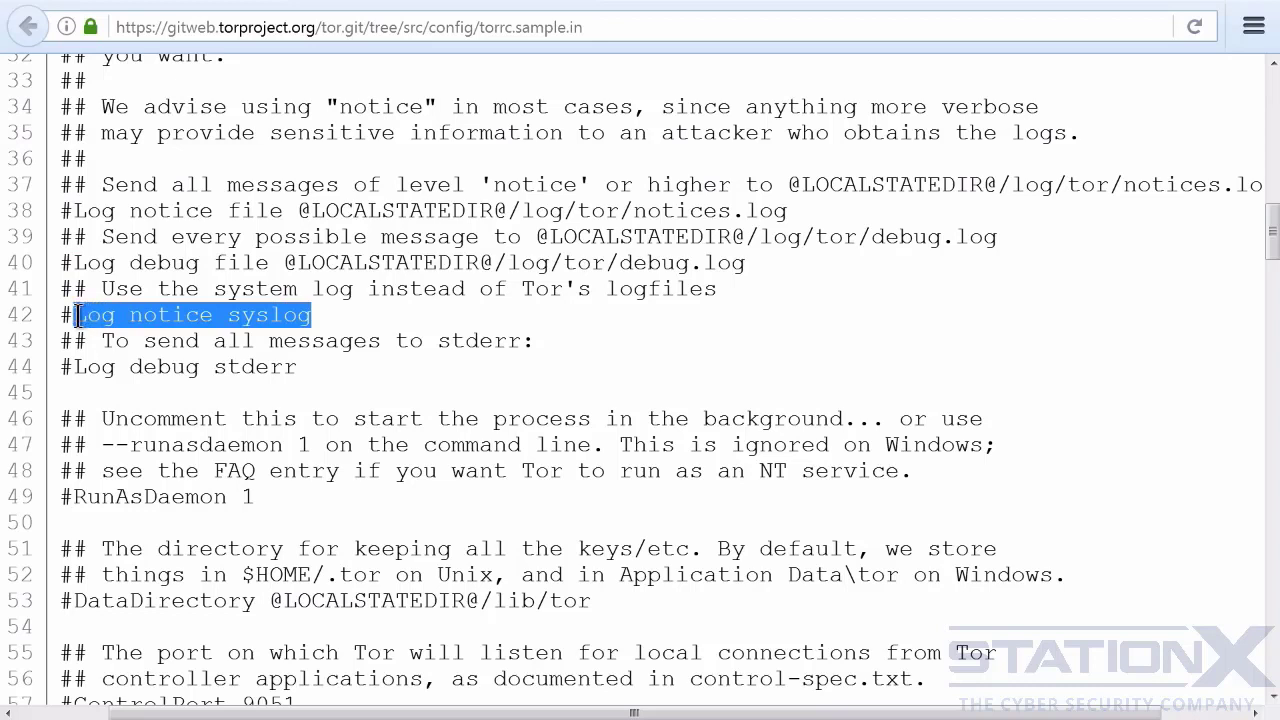
{"action": "left_click", "coordinate": [337, 333]}
{"action": "left_click_drag", "start_coordinate": [256, 497], "coordinate": [74, 497]}
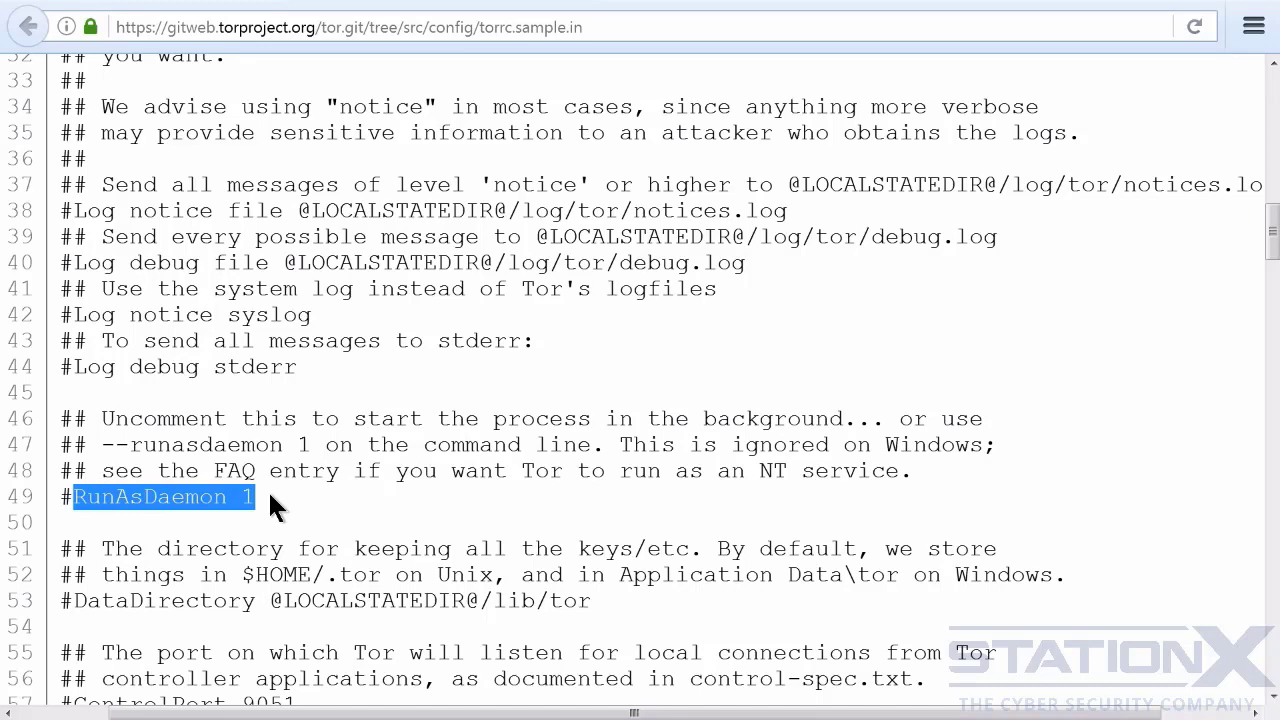
- Examine the ControlPort option and its HashedControlPassword and CookieAuthentication methods in the sample torrc
{"action": "scroll", "coordinate": [333, 484], "scroll_direction": "down", "scroll_amount": 2}
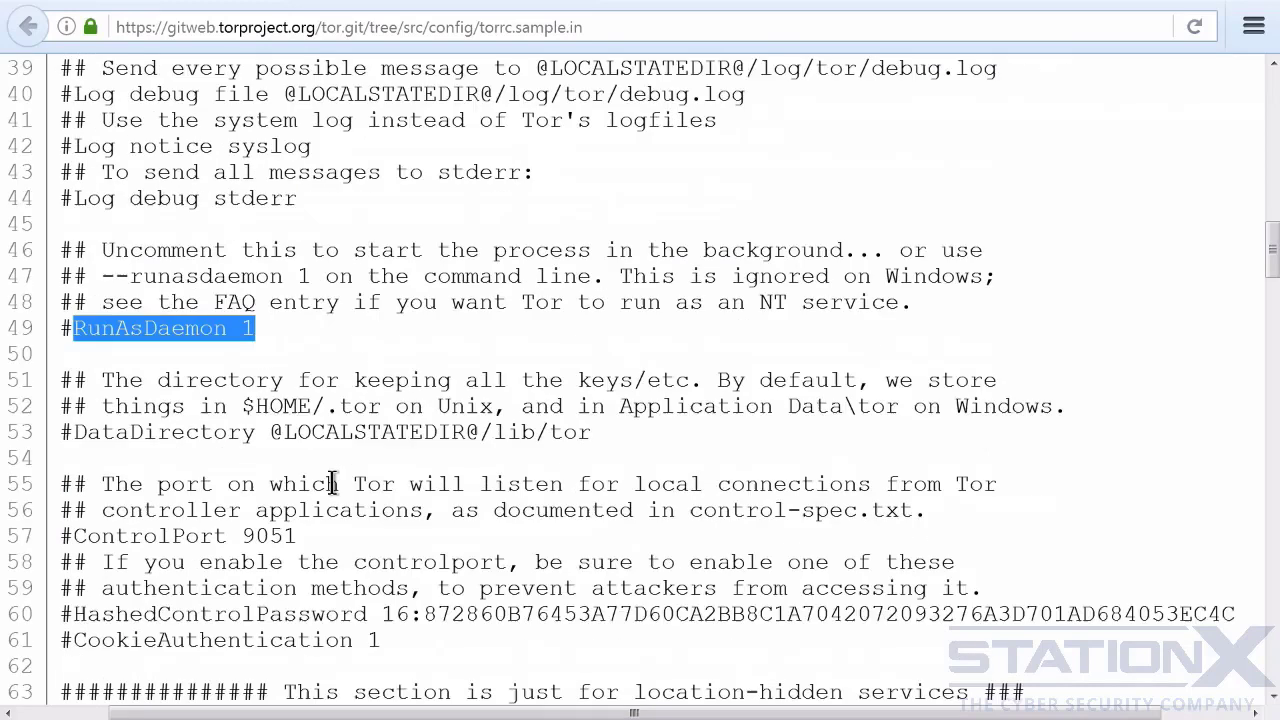
{"action": "scroll", "coordinate": [333, 484], "scroll_direction": "down", "scroll_amount": 3}
{"action": "left_click_drag", "start_coordinate": [296, 281], "coordinate": [75, 280]}
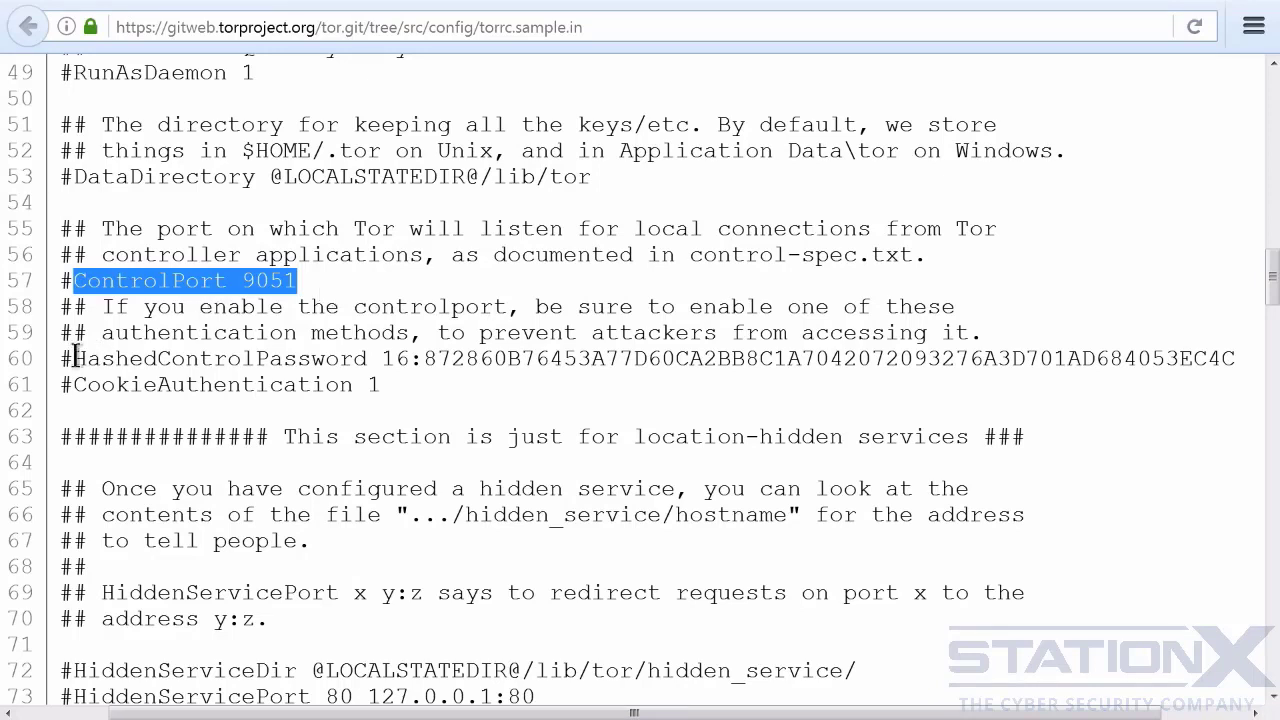
{"action": "left_click_drag", "start_coordinate": [62, 360], "coordinate": [77, 381]}
{"action": "left_click", "coordinate": [394, 380]}
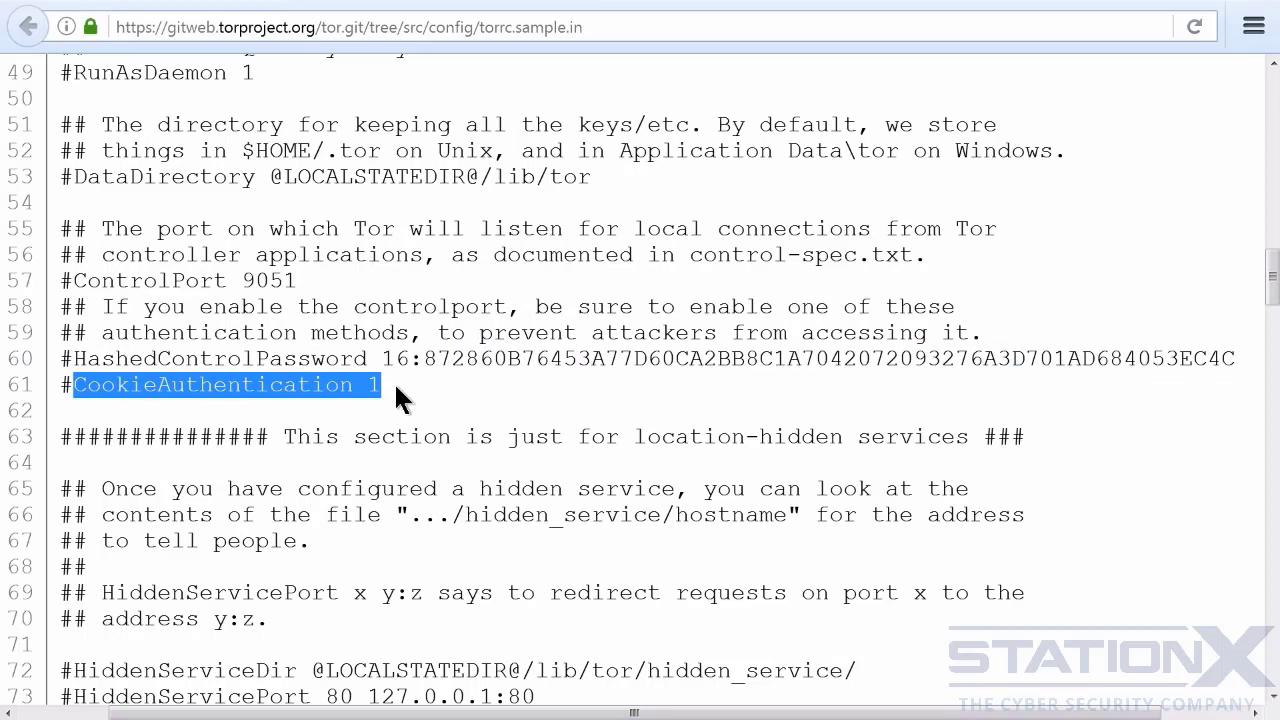
{"action": "left_click", "coordinate": [436, 371]}
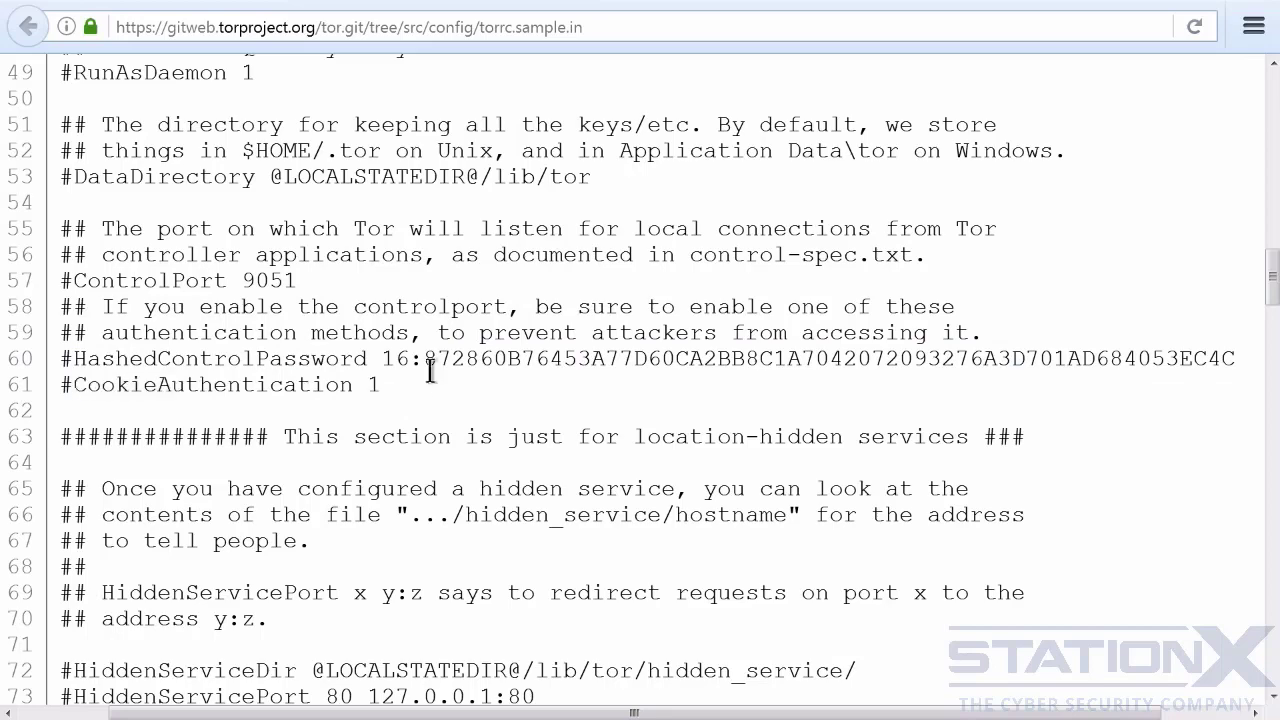
- Examine the HiddenServiceDir and HiddenServicePort examples in the location-hidden services section of the sample torrc
{"action": "scroll", "coordinate": [480, 360], "scroll_direction": "down", "scroll_amount": 4}
{"action": "scroll", "coordinate": [494, 348], "scroll_direction": "up", "scroll_amount": 2}
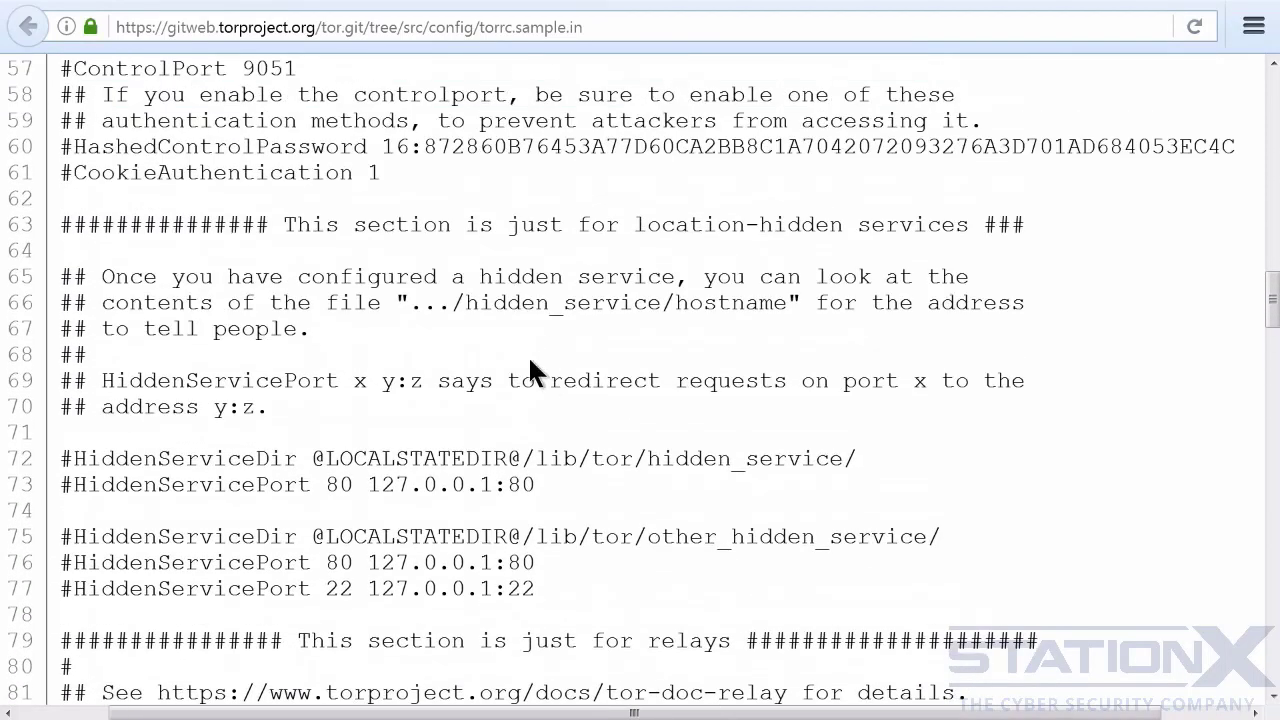
{"action": "scroll", "coordinate": [574, 309], "scroll_direction": "down", "scroll_amount": 2}
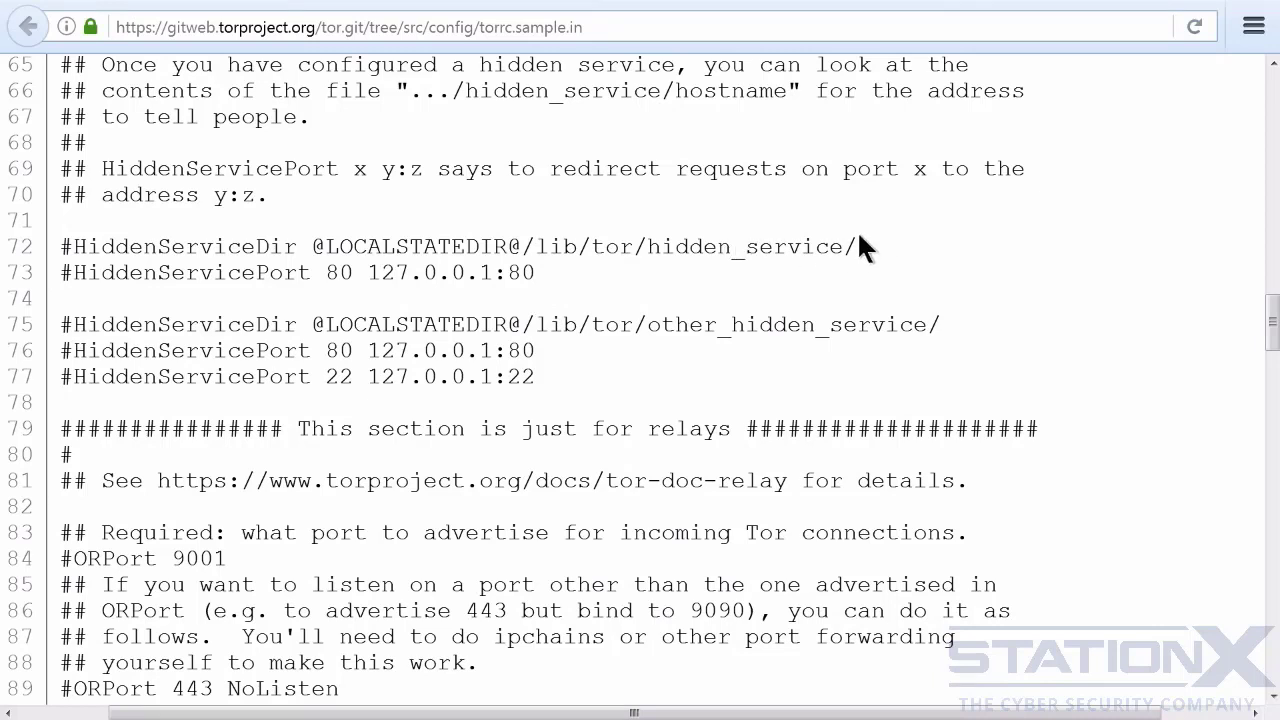
{"action": "left_click_drag", "start_coordinate": [858, 240], "coordinate": [75, 246]}
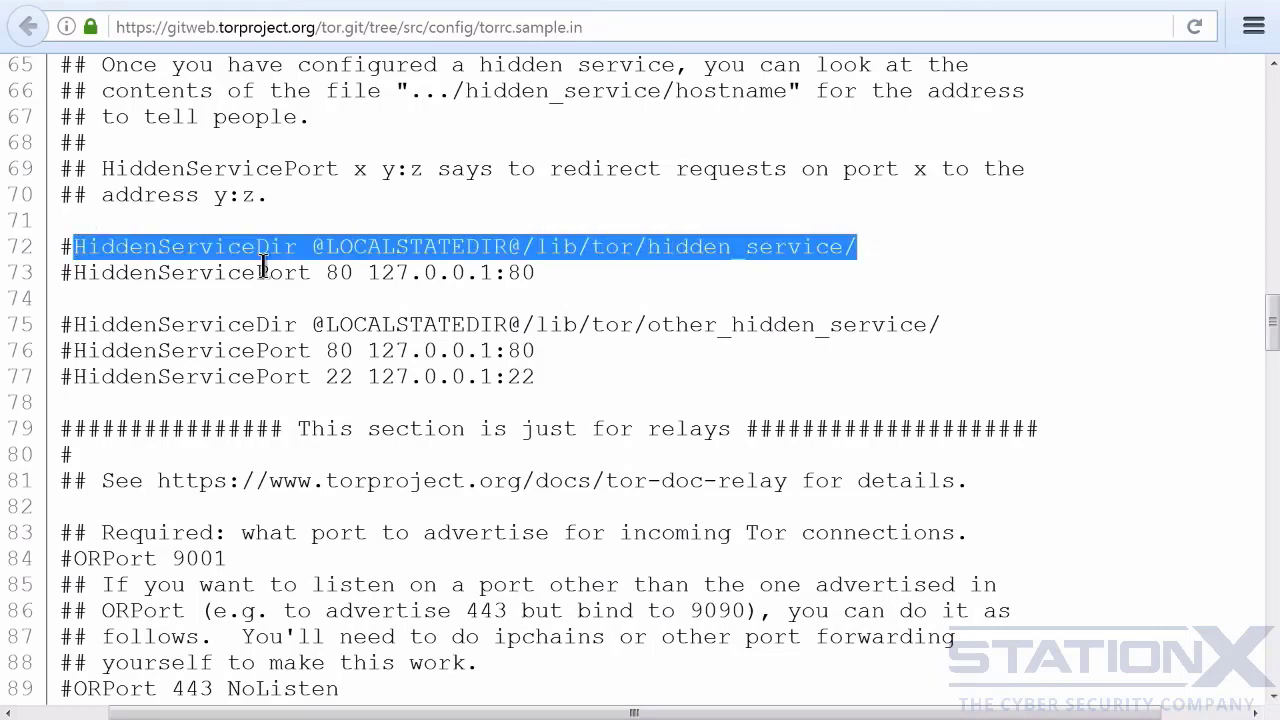
{"action": "left_click_drag", "start_coordinate": [532, 274], "coordinate": [78, 298]}
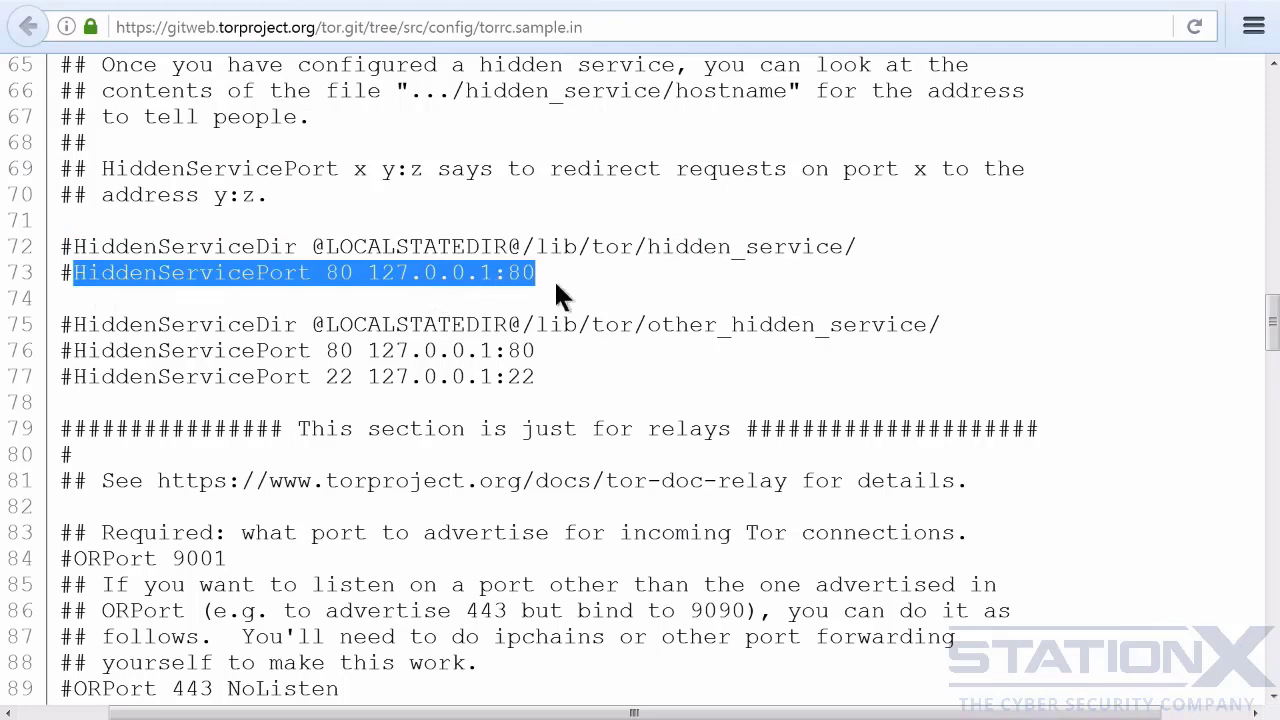
{"action": "left_click", "coordinate": [532, 374]}
{"action": "left_click_drag", "start_coordinate": [528, 376], "coordinate": [55, 322]}
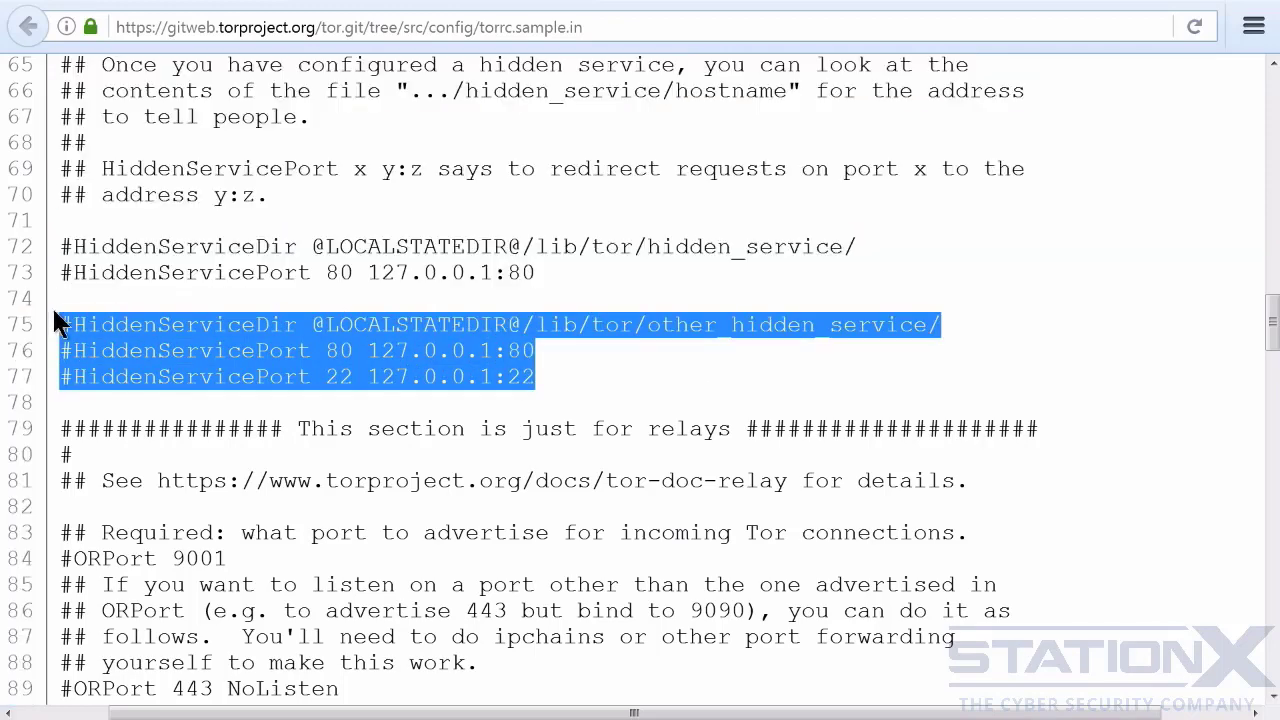
{"action": "left_click", "coordinate": [563, 368]}
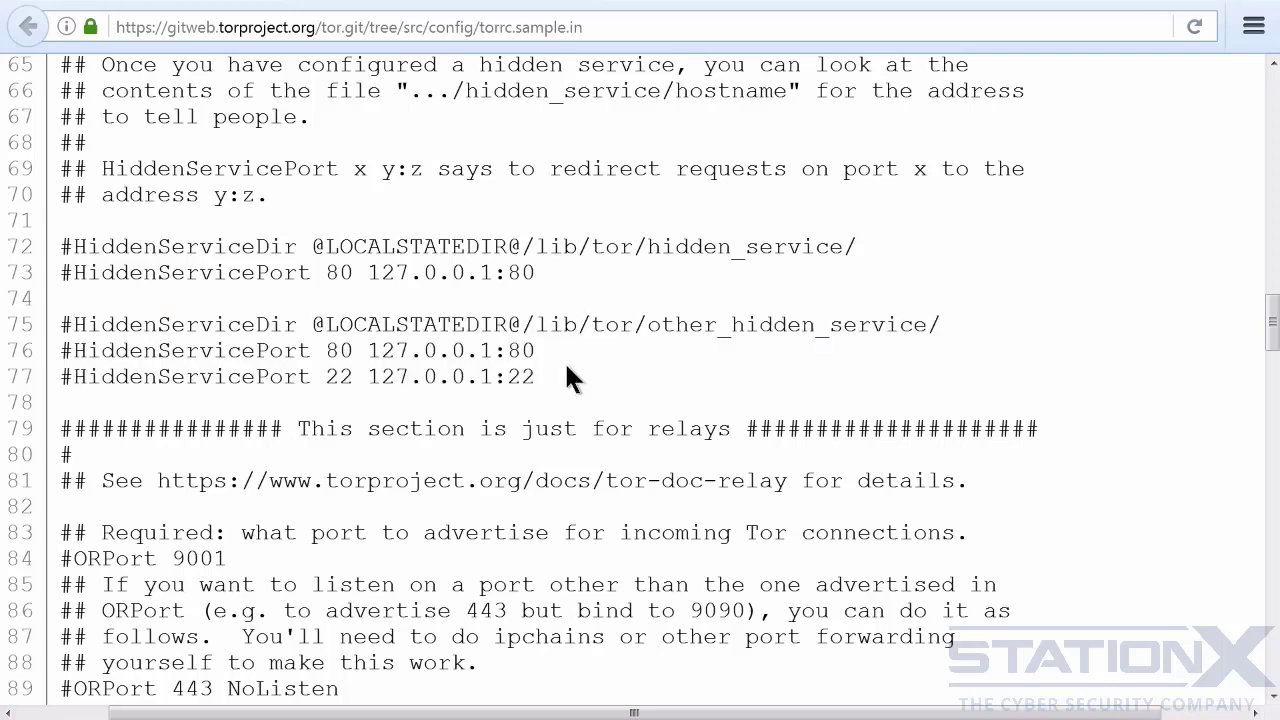
- Examine the ORPort, Address and Nickname options in the relay section of the sample torrc
{"action": "scroll", "coordinate": [672, 345], "scroll_direction": "down", "scroll_amount": 3}
{"action": "scroll", "coordinate": [690, 331], "scroll_direction": "down", "scroll_amount": 3}
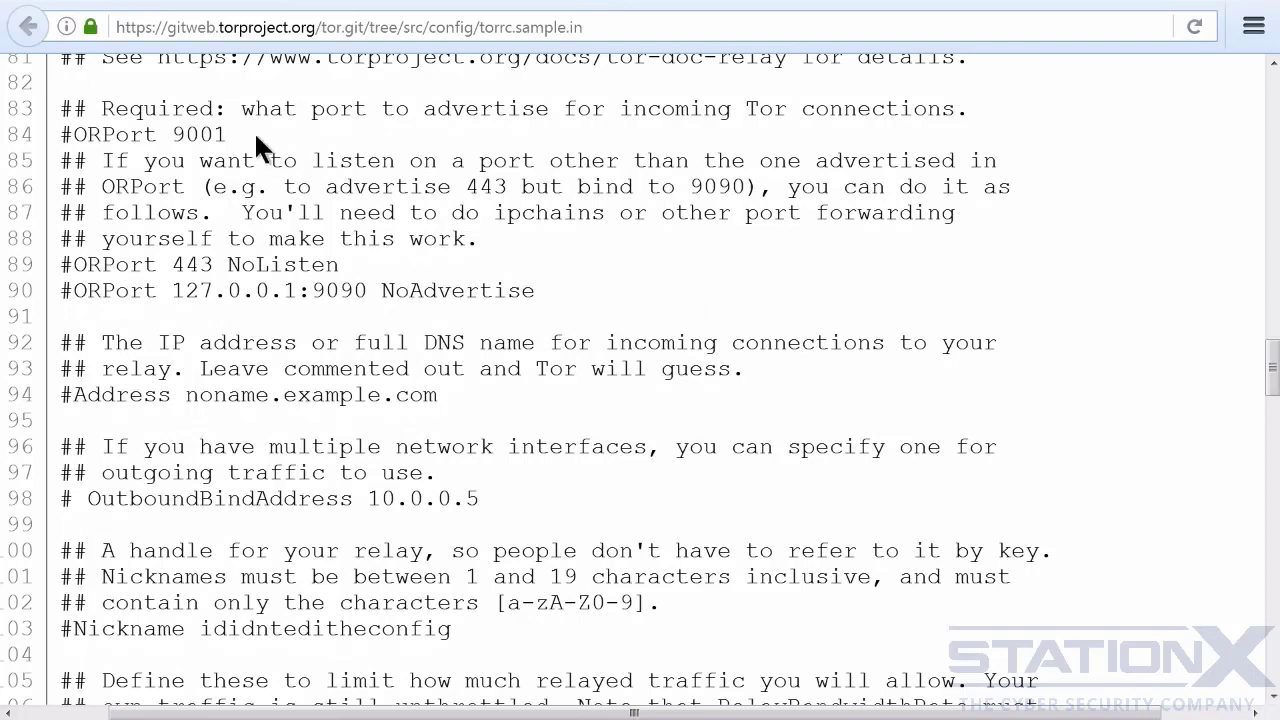
{"action": "left_click_drag", "start_coordinate": [229, 132], "coordinate": [73, 134]}
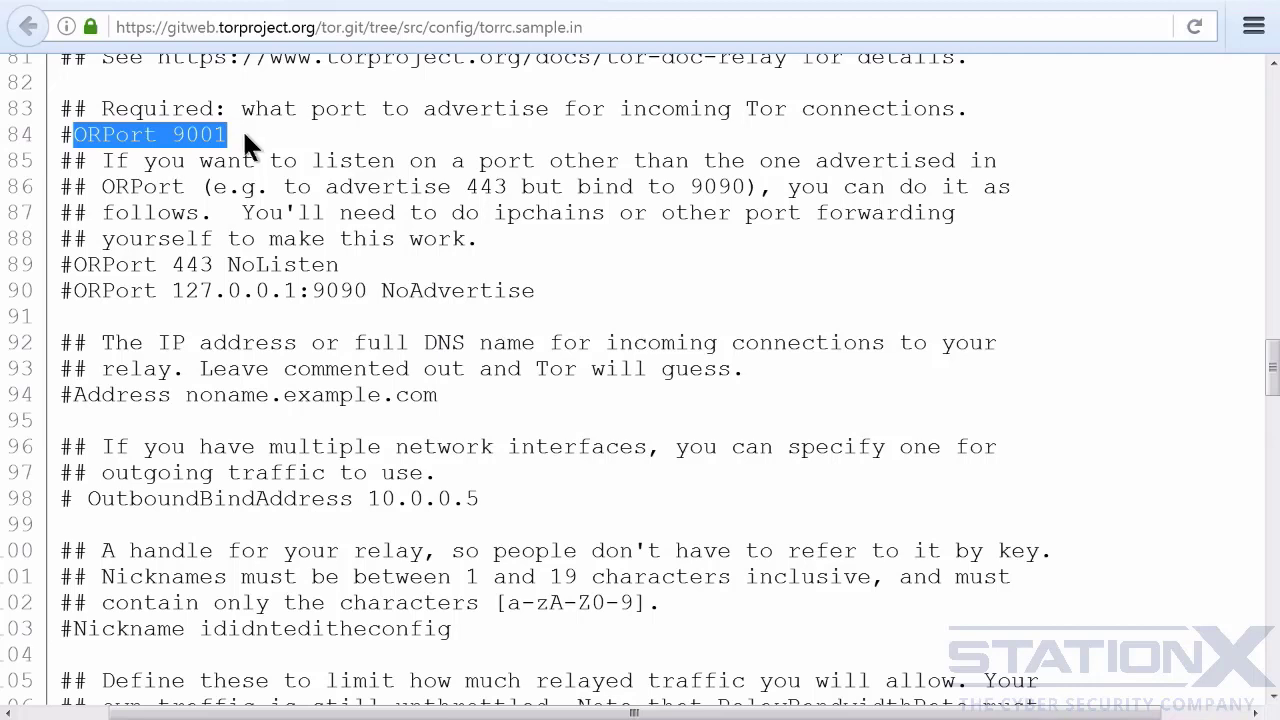
{"action": "left_click", "coordinate": [249, 132]}
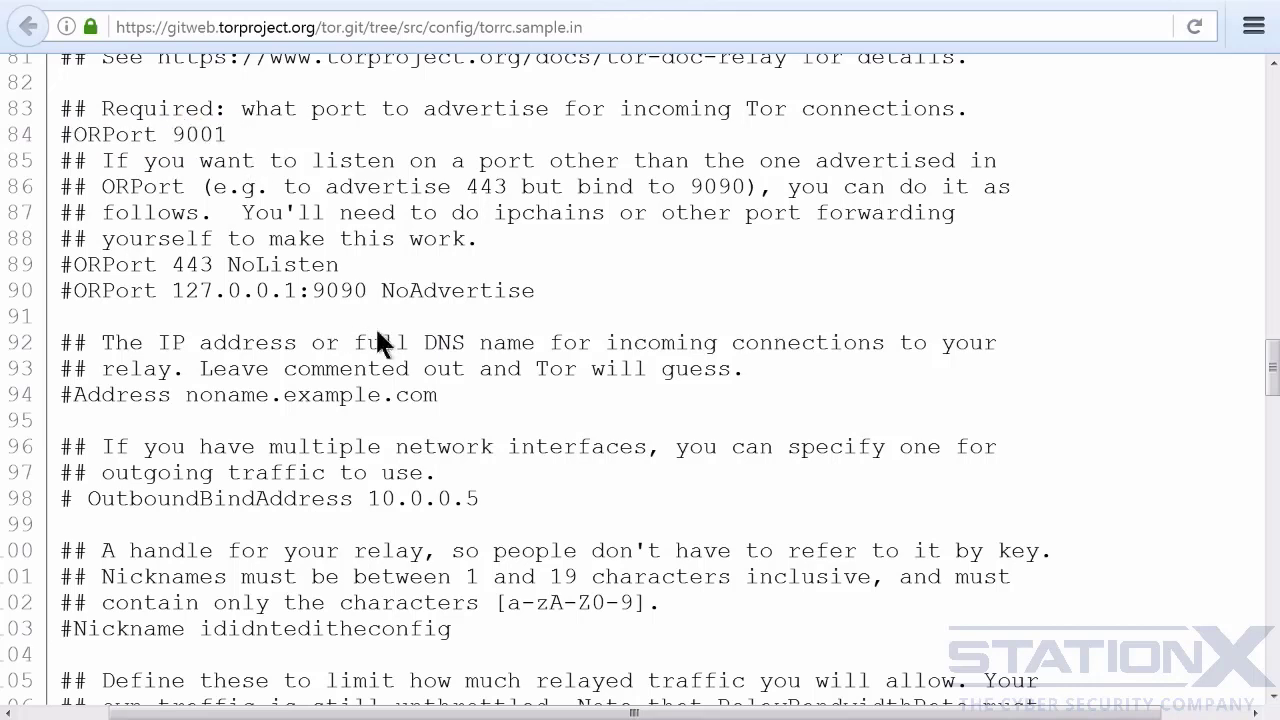
{"action": "left_click_drag", "start_coordinate": [437, 395], "coordinate": [79, 395]}
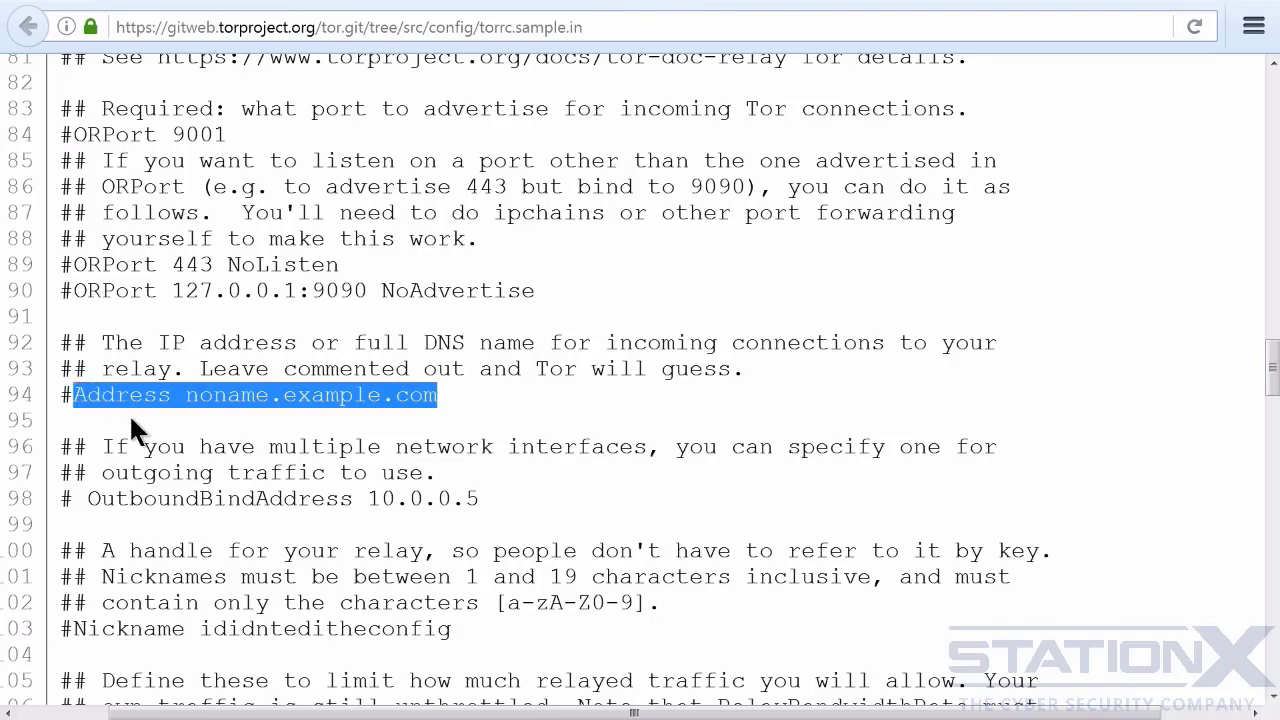
{"action": "scroll", "coordinate": [263, 337], "scroll_direction": "down", "scroll_amount": 5}
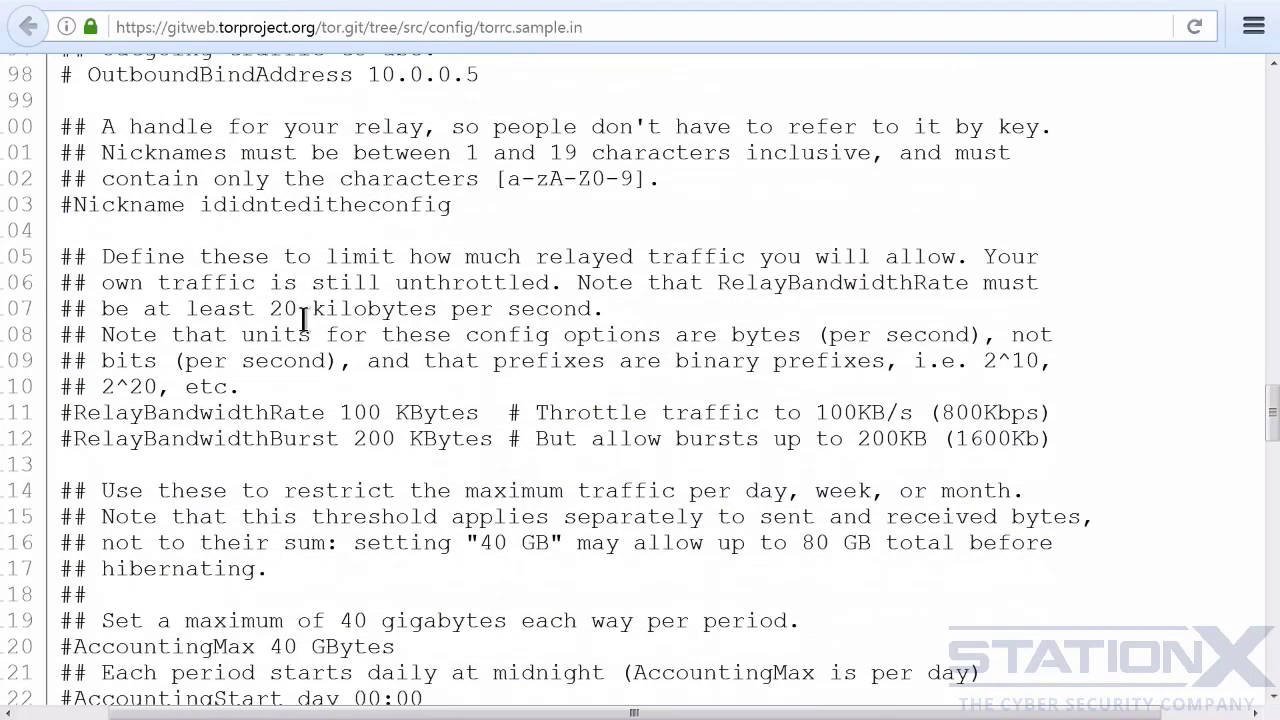
{"action": "left_click_drag", "start_coordinate": [451, 204], "coordinate": [77, 204]}
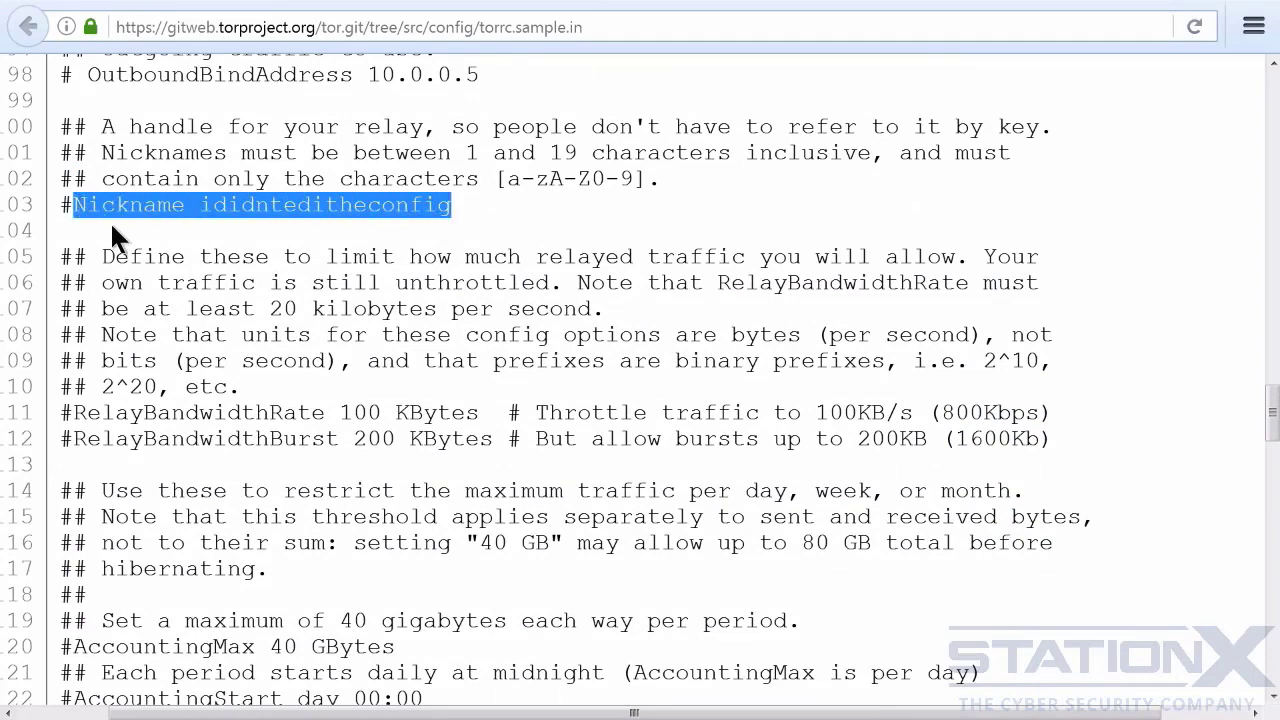
- Examine the relay bandwidth, AccountingMax and AccountingStart limits and the DirPort option in the sample torrc
{"action": "scroll", "coordinate": [408, 200], "scroll_direction": "down", "scroll_amount": 3}
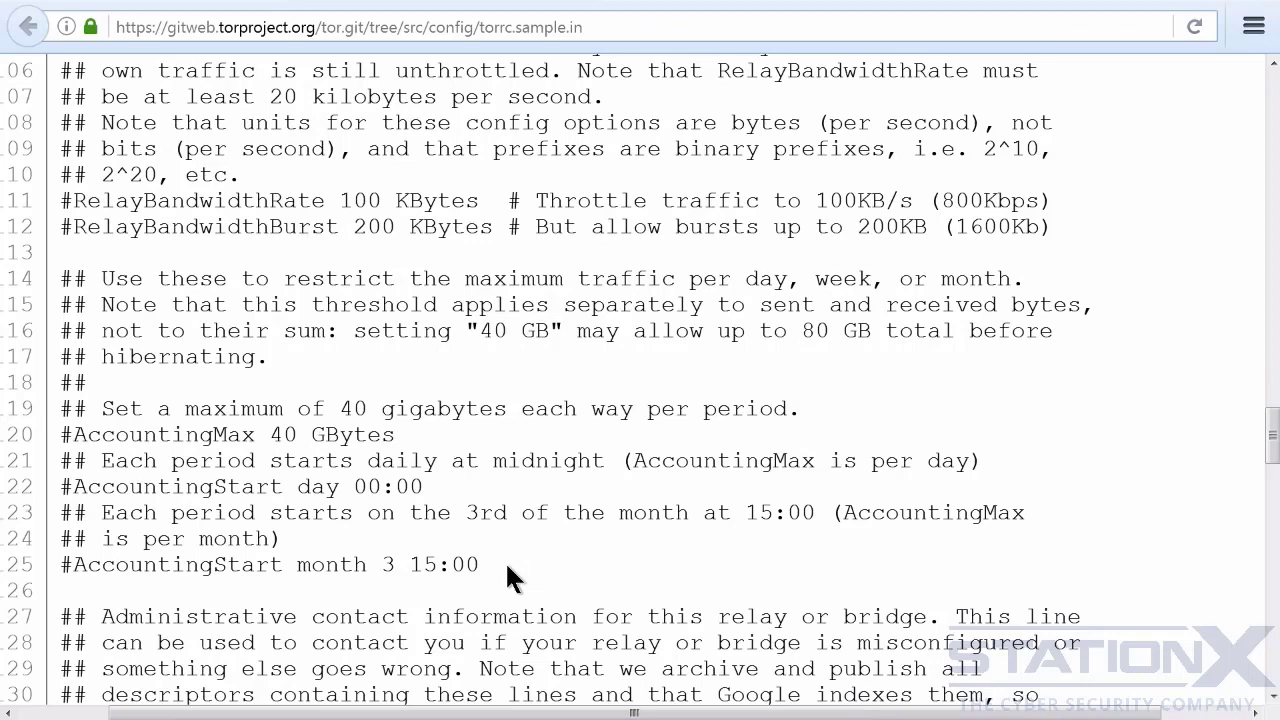
{"action": "scroll", "coordinate": [505, 561], "scroll_direction": "down", "scroll_amount": 8}
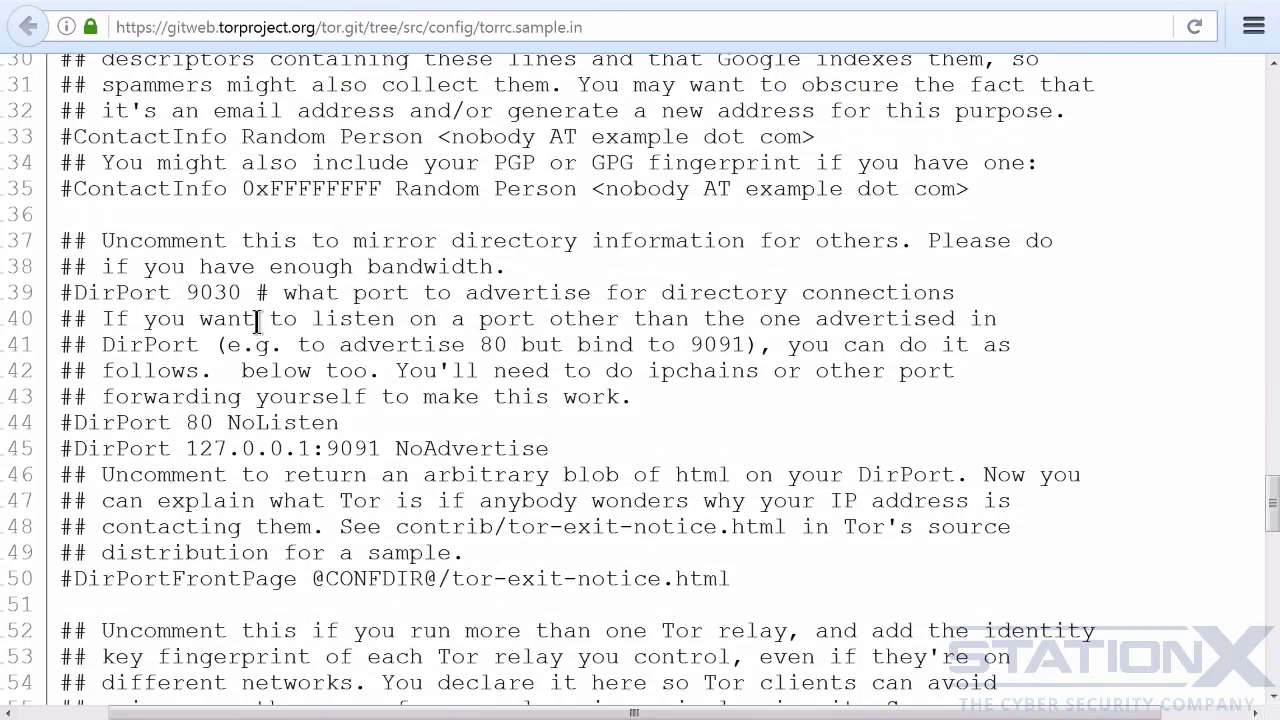
{"action": "left_click_drag", "start_coordinate": [242, 292], "coordinate": [76, 292]}
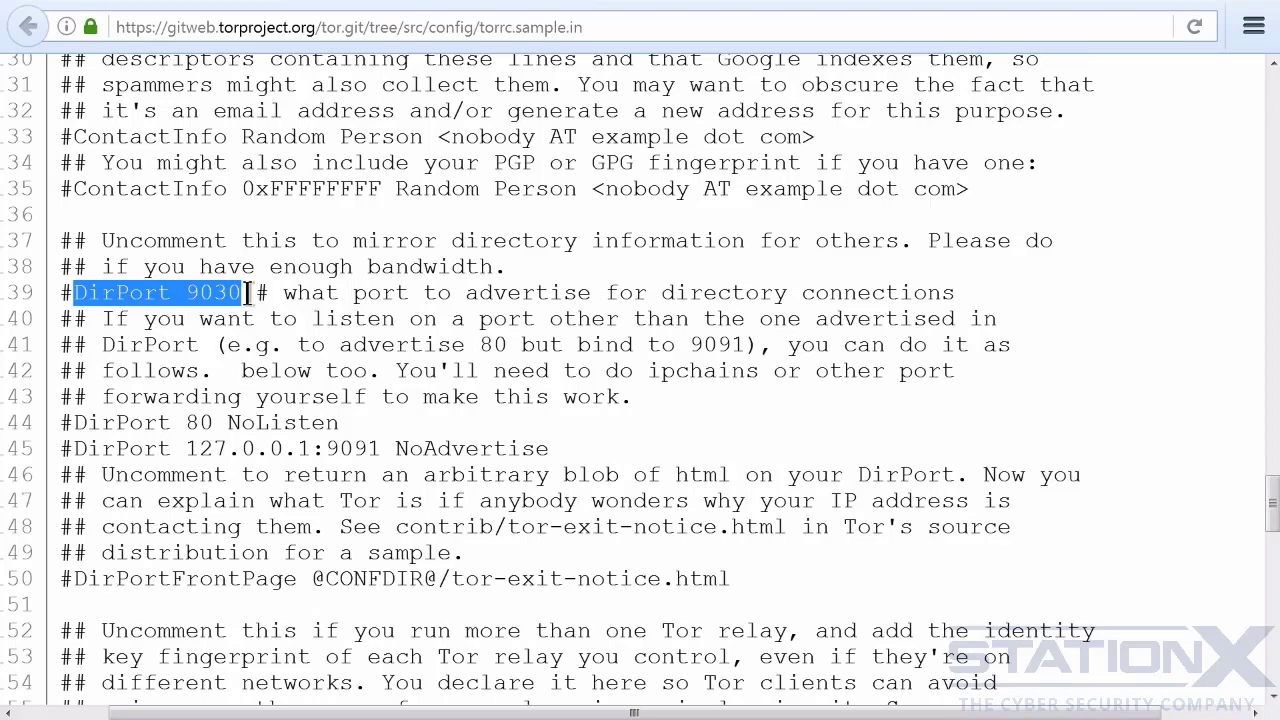
- Examine the ExitPolicy accept and reject examples in the sample torrc
{"action": "scroll", "coordinate": [247, 292], "scroll_direction": "down", "scroll_amount": 16}
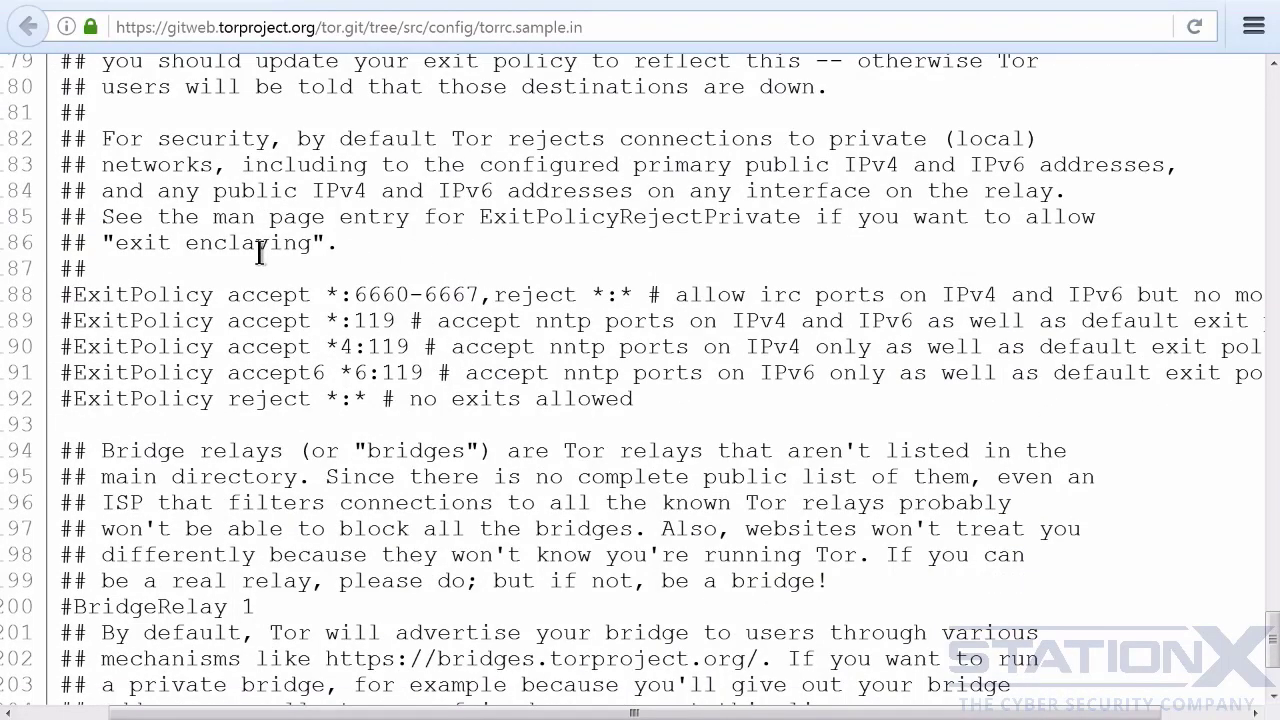
{"action": "left_click_drag", "start_coordinate": [75, 294], "coordinate": [633, 294]}
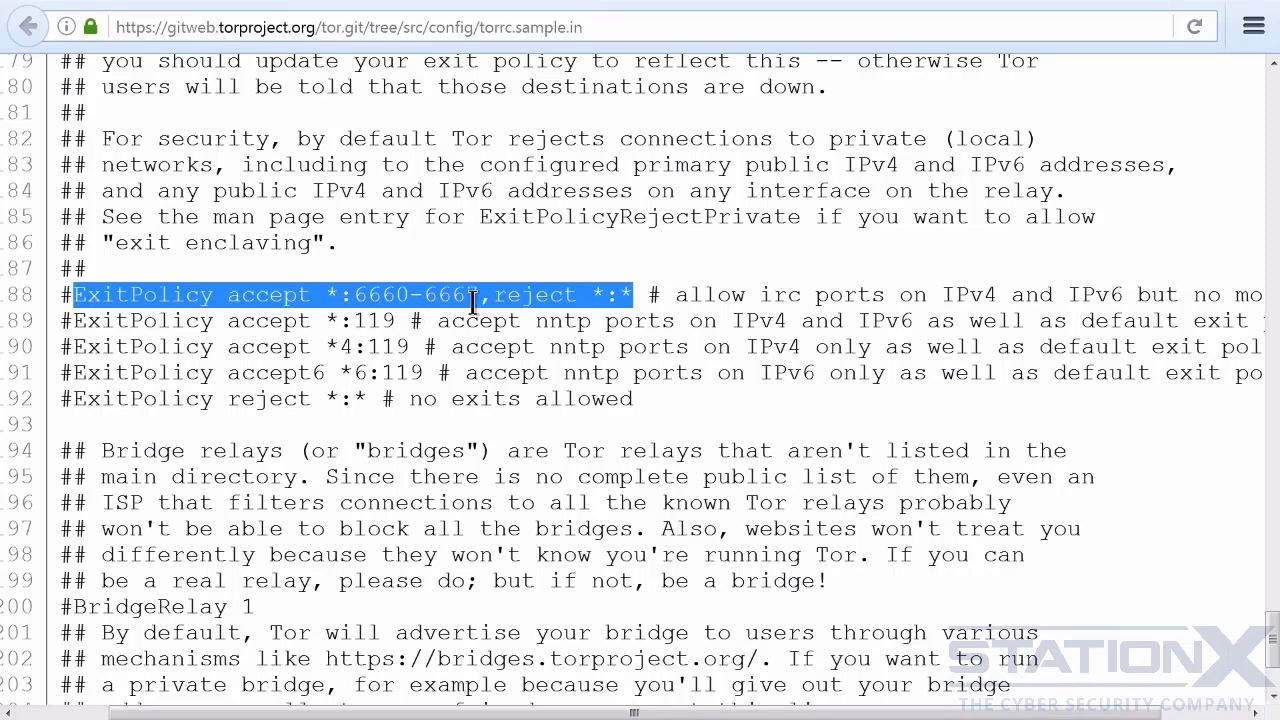
{"action": "left_click_drag", "start_coordinate": [708, 714], "coordinate": [774, 716]}
{"action": "left_click_drag", "start_coordinate": [331, 320], "coordinate": [345, 350]}
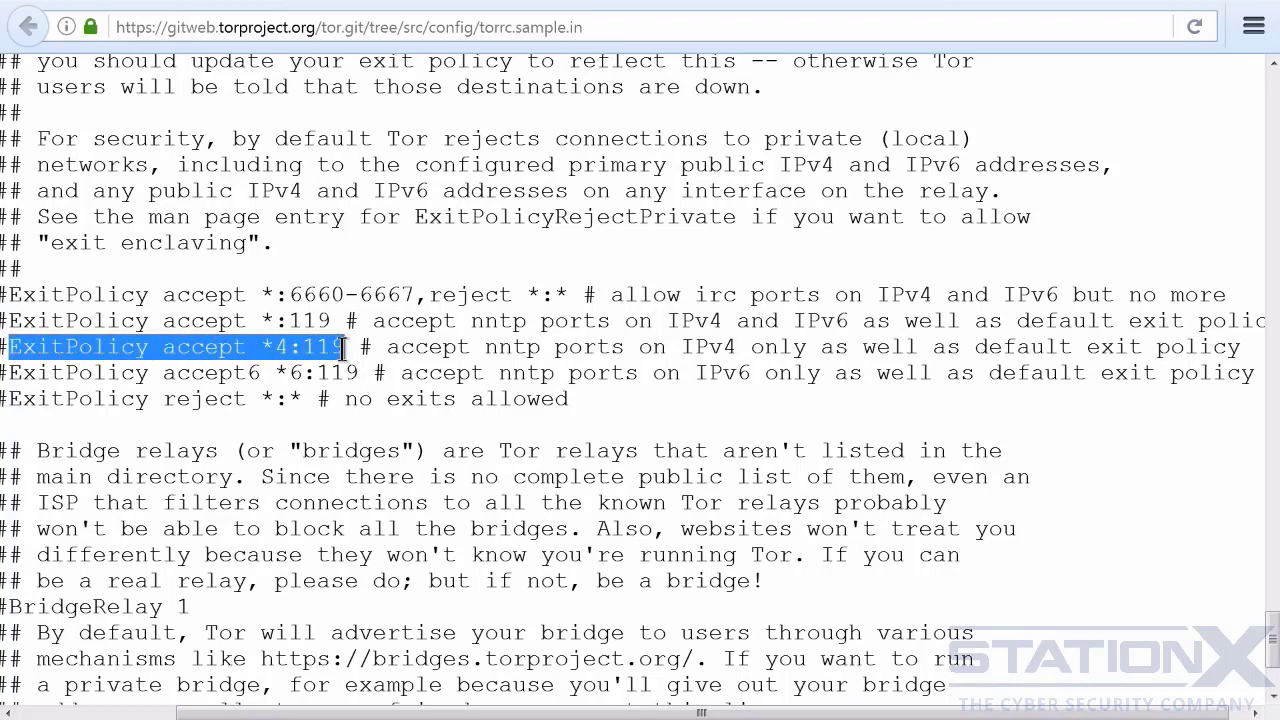
{"action": "left_click", "coordinate": [283, 351]}
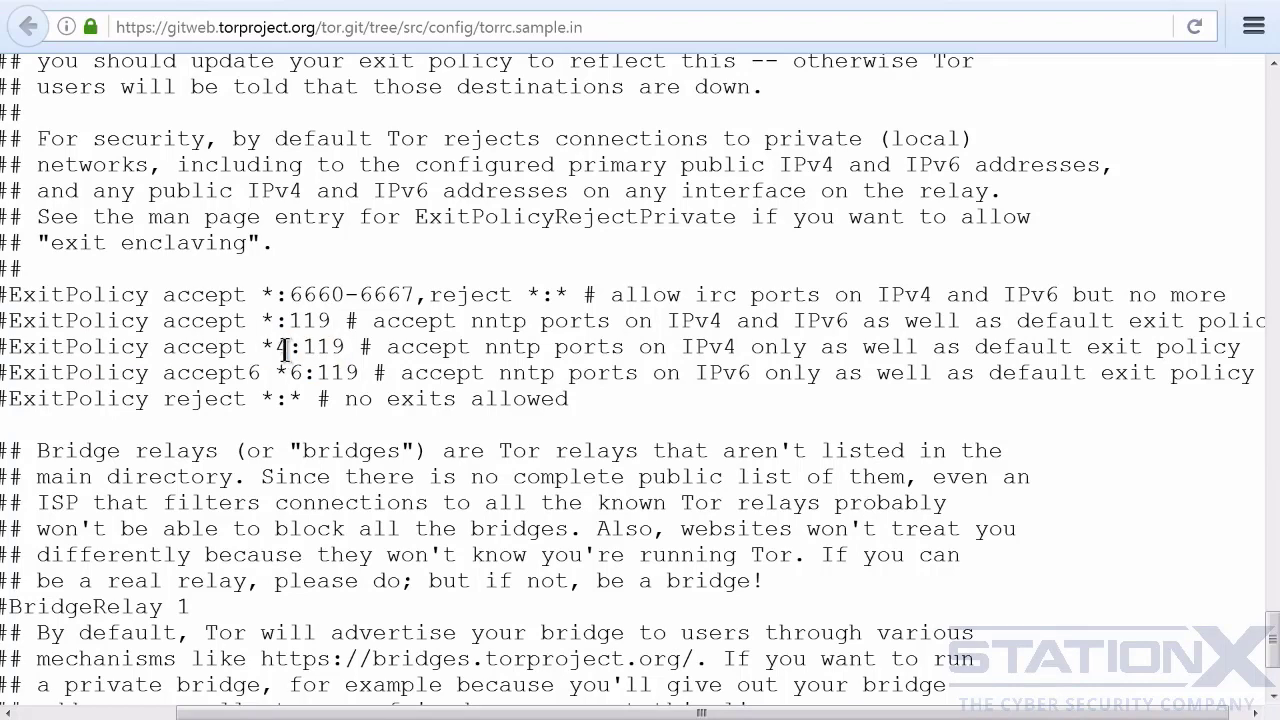
{"action": "left_click_drag", "start_coordinate": [289, 350], "coordinate": [12, 398]}
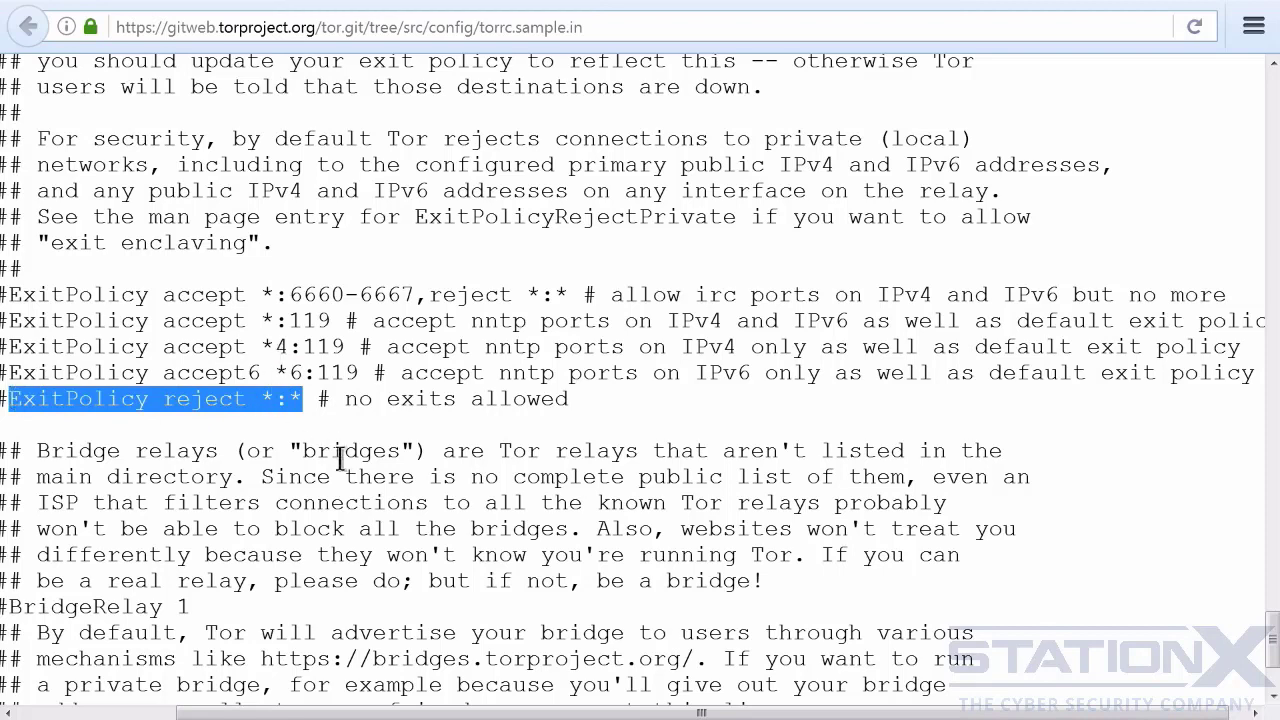
{"action": "left_click", "coordinate": [340, 400]}
- Examine the BridgeRelay and PublishServerDescriptor options at the end of the sample torrc
{"action": "scroll", "coordinate": [786, 292], "scroll_direction": "down", "scroll_amount": 3}
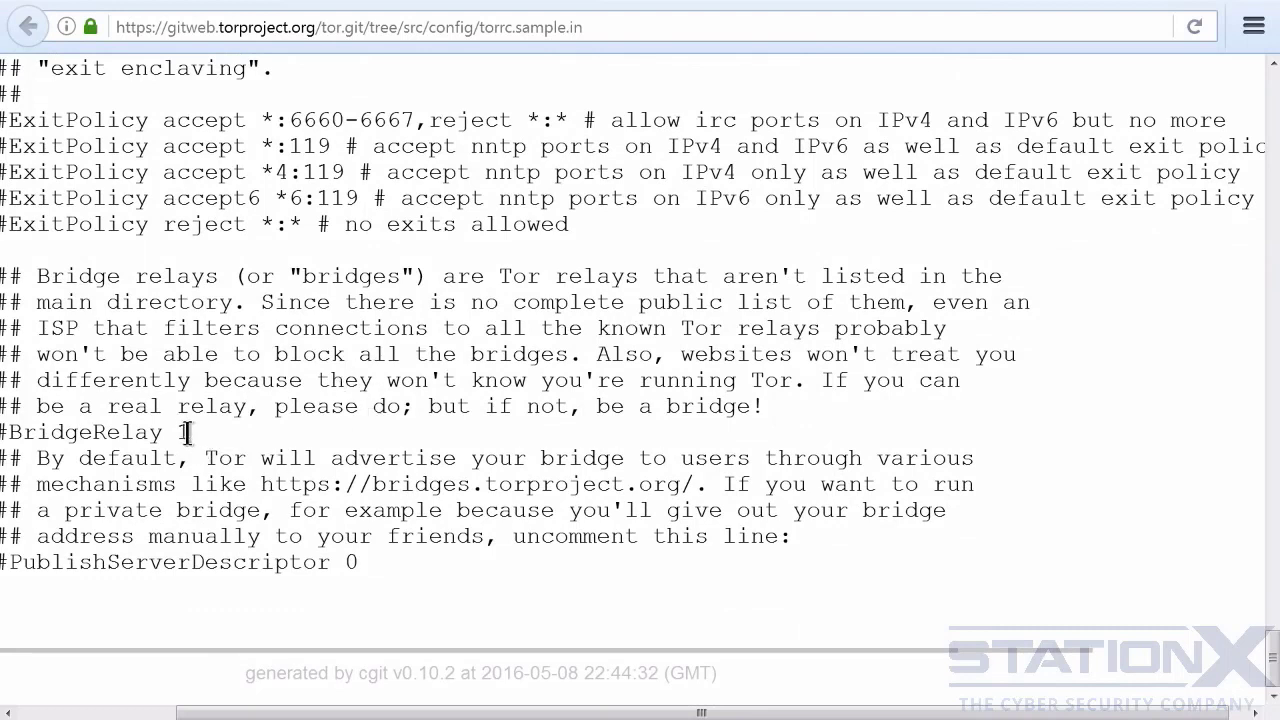
{"action": "left_click_drag", "start_coordinate": [189, 431], "coordinate": [10, 432]}
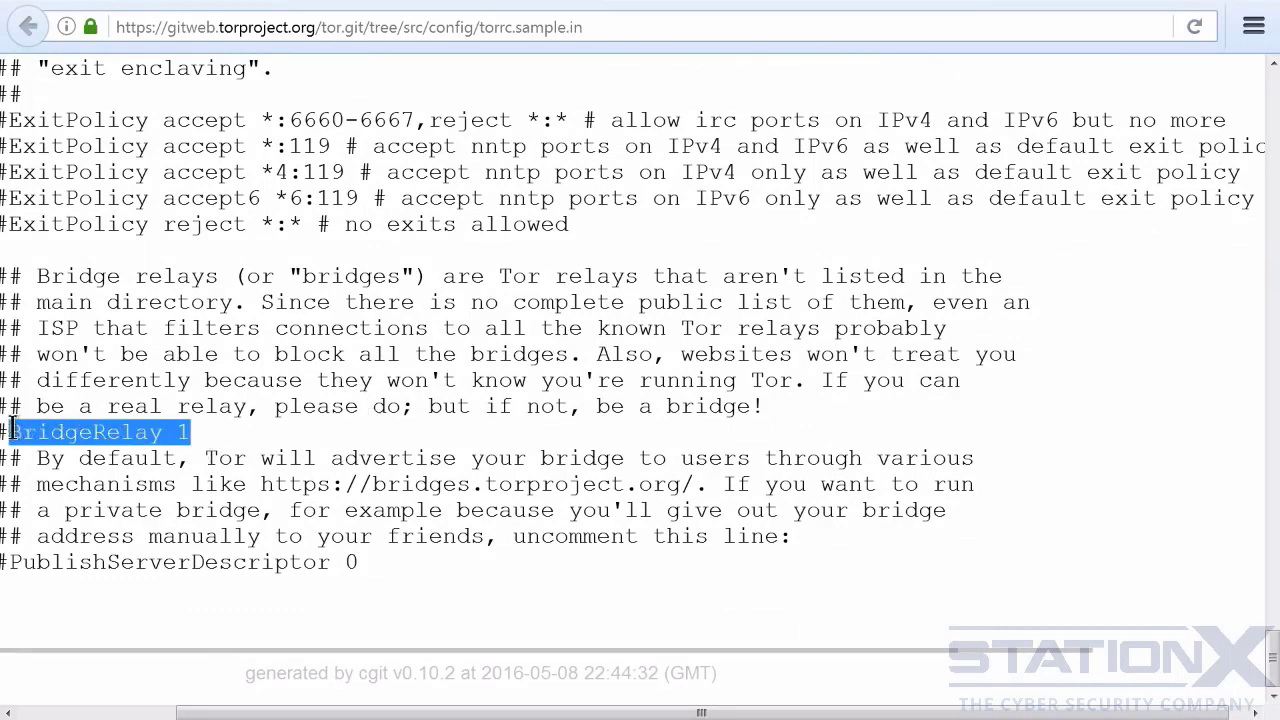
{"action": "left_click", "coordinate": [362, 560]}
{"action": "left_click_drag", "start_coordinate": [359, 562], "coordinate": [9, 562]}
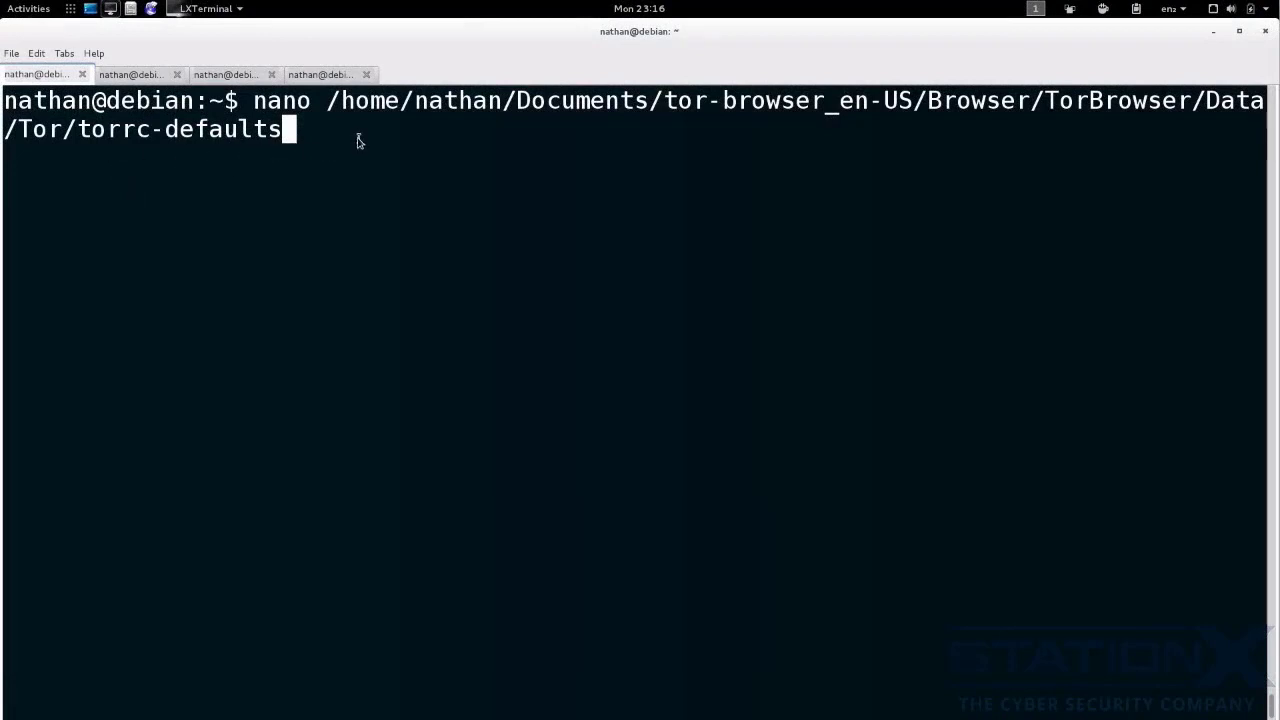
- In LXTerminal, open Tor Browser's torrc-defaults file in nano, review its port and pluggable transport settings, and close it
{"action": "key", "text": "Return"}
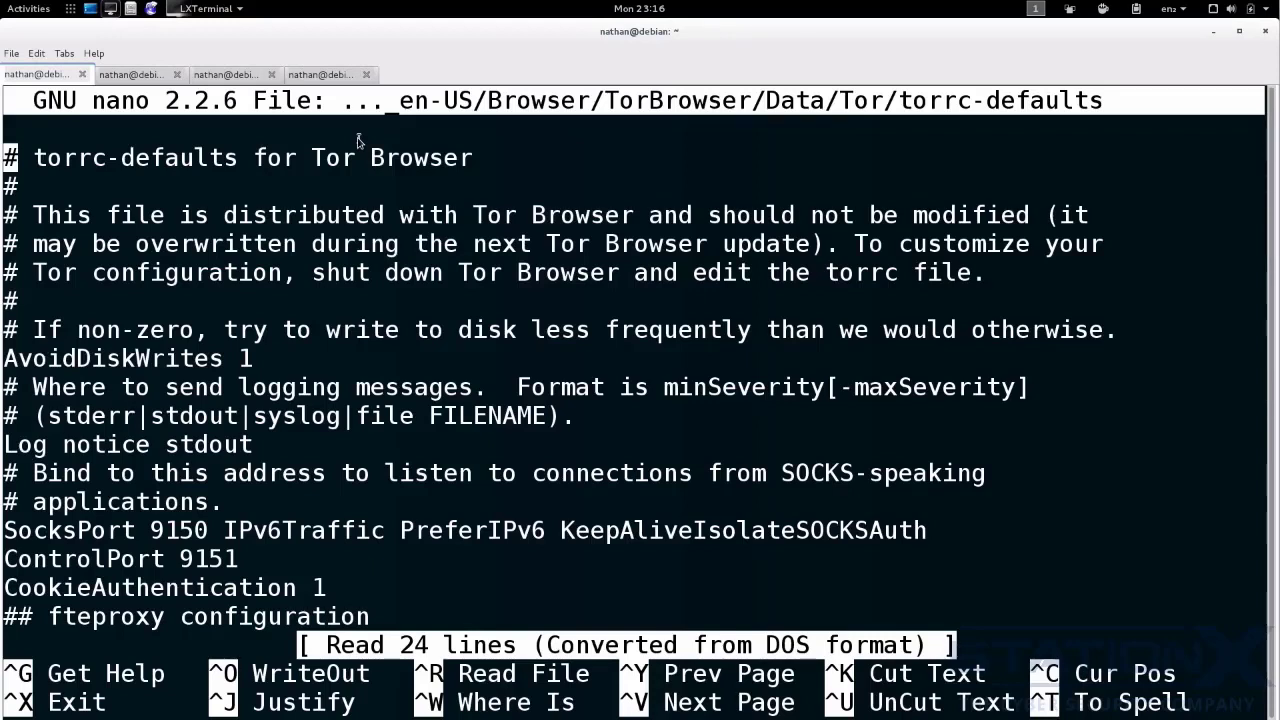
{"action": "scroll", "coordinate": [380, 157], "scroll_direction": "down", "scroll_amount": 6}
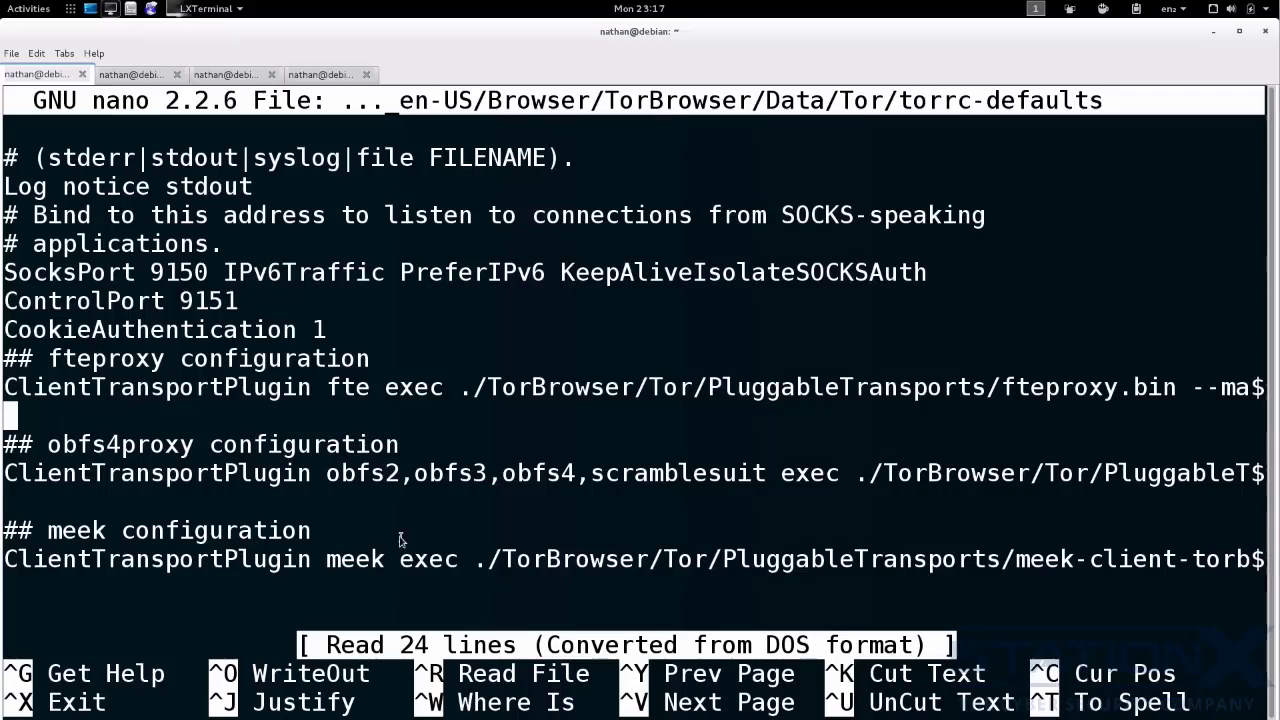
{"action": "key", "text": "ctrl+x"}
- Open Tor Browser's torrc file in nano from the same Data/Tor folder and review its entries
{"action": "key", "text": "Up"}
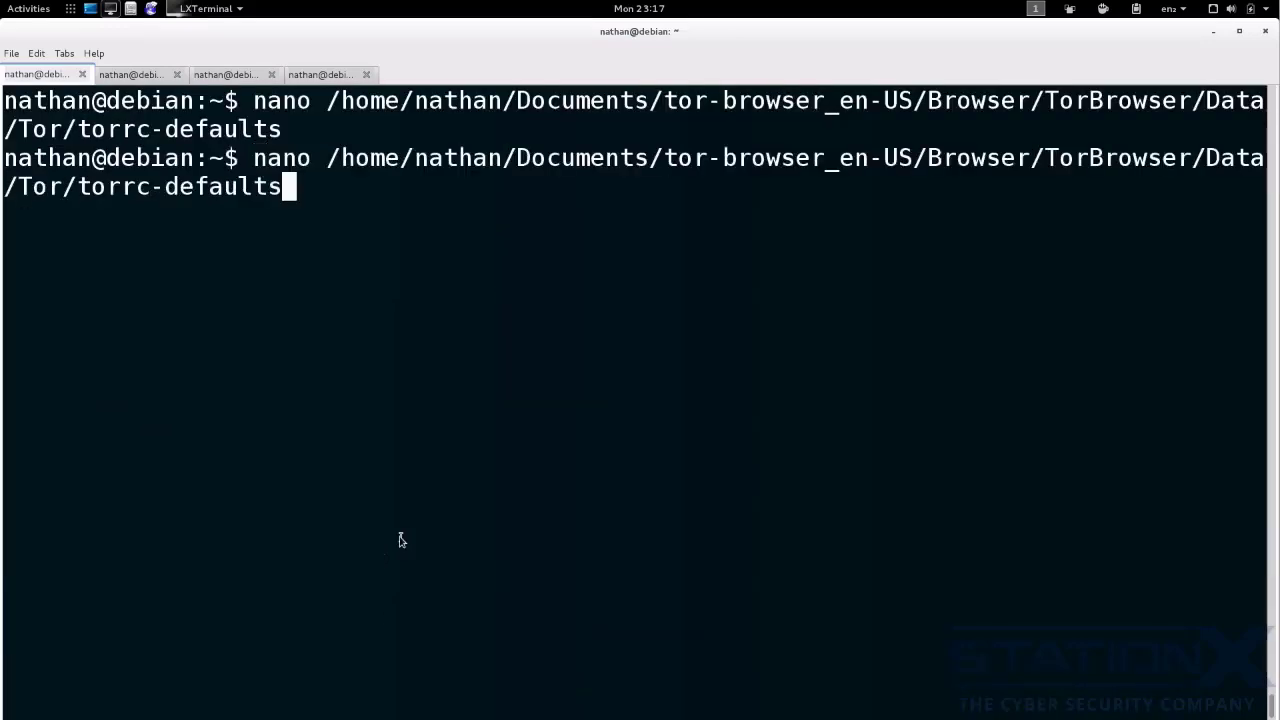
{"action": "key", "text": "BackSpace"}
{"action": "key", "text": "BackSpace"}
{"action": "key", "text": "BackSpace"}
{"action": "key", "text": "BackSpace"}
{"action": "key", "text": "BackSpace"}
{"action": "key", "text": "BackSpace"}
{"action": "key", "text": "BackSpace"}
{"action": "key", "text": "BackSpace"}
{"action": "key", "text": "BackSpace"}
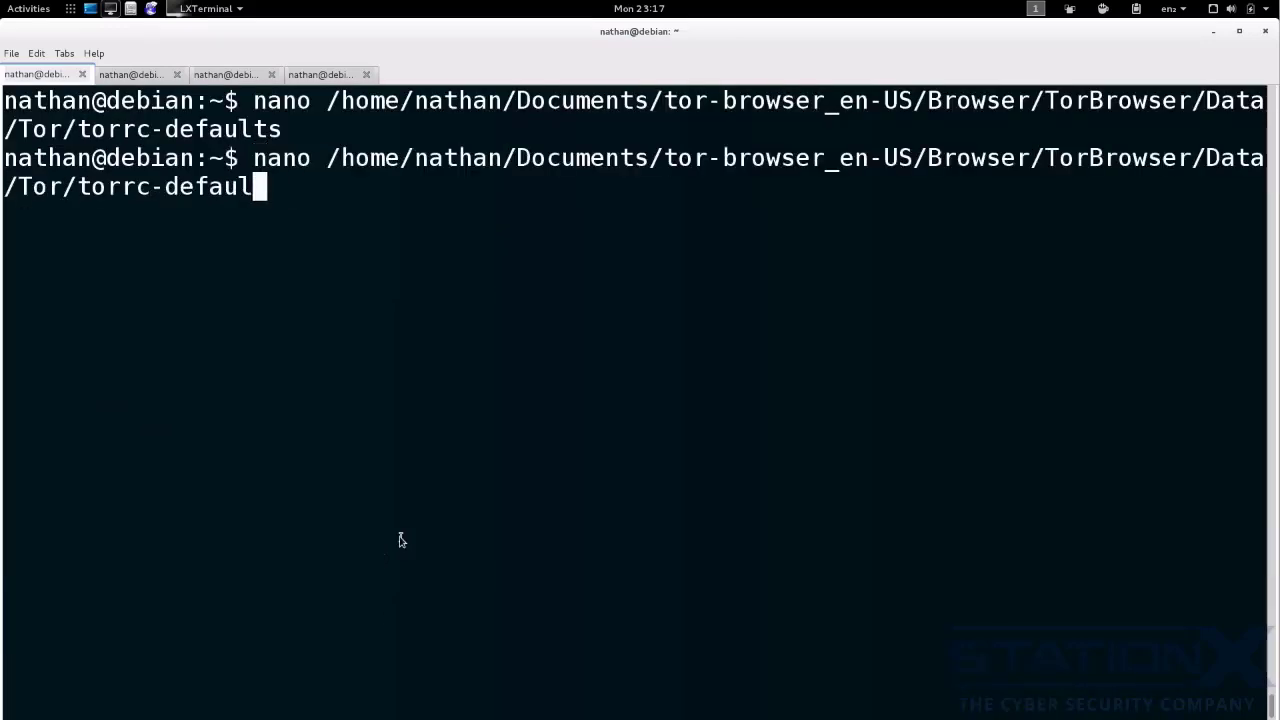
{"action": "key", "text": "Return"}
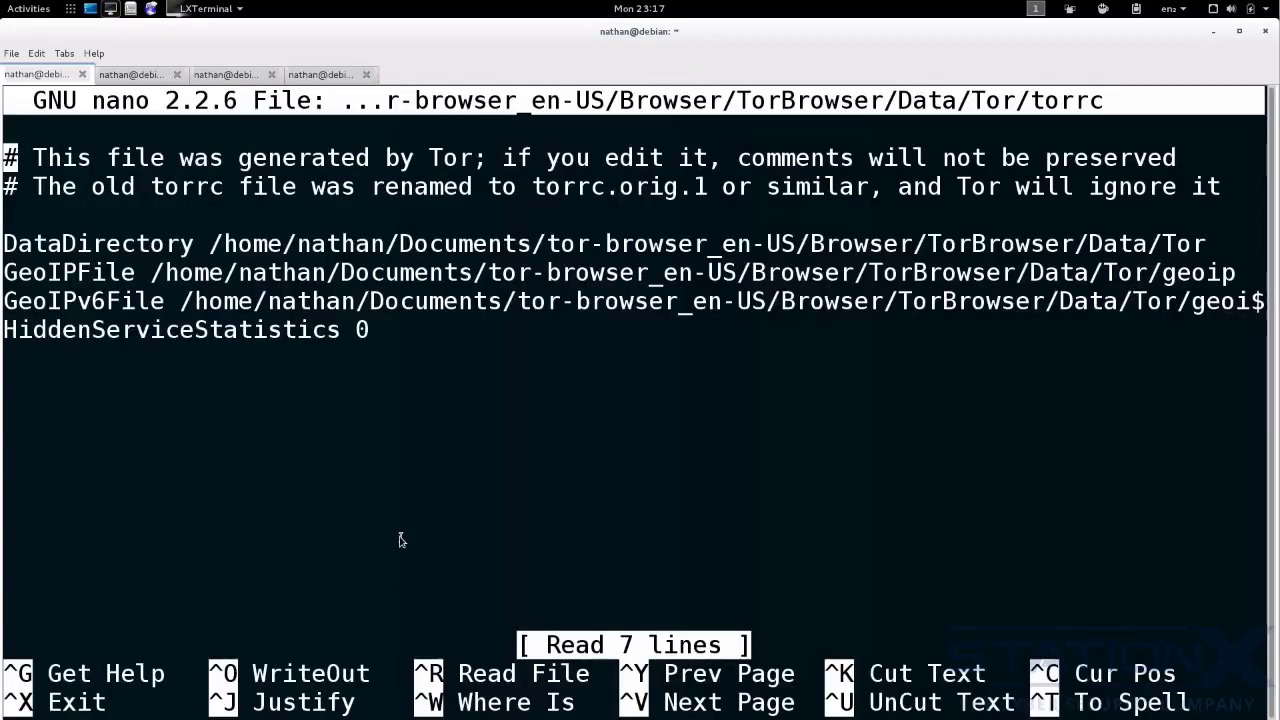
{"action": "key", "text": "Down"}
{"action": "key", "text": "Down"}
{"action": "key", "text": "Down"}
{"action": "key", "text": "Down"}
{"action": "key", "text": "Down"}
{"action": "key", "text": "Down"}
{"action": "key", "text": "Down"}
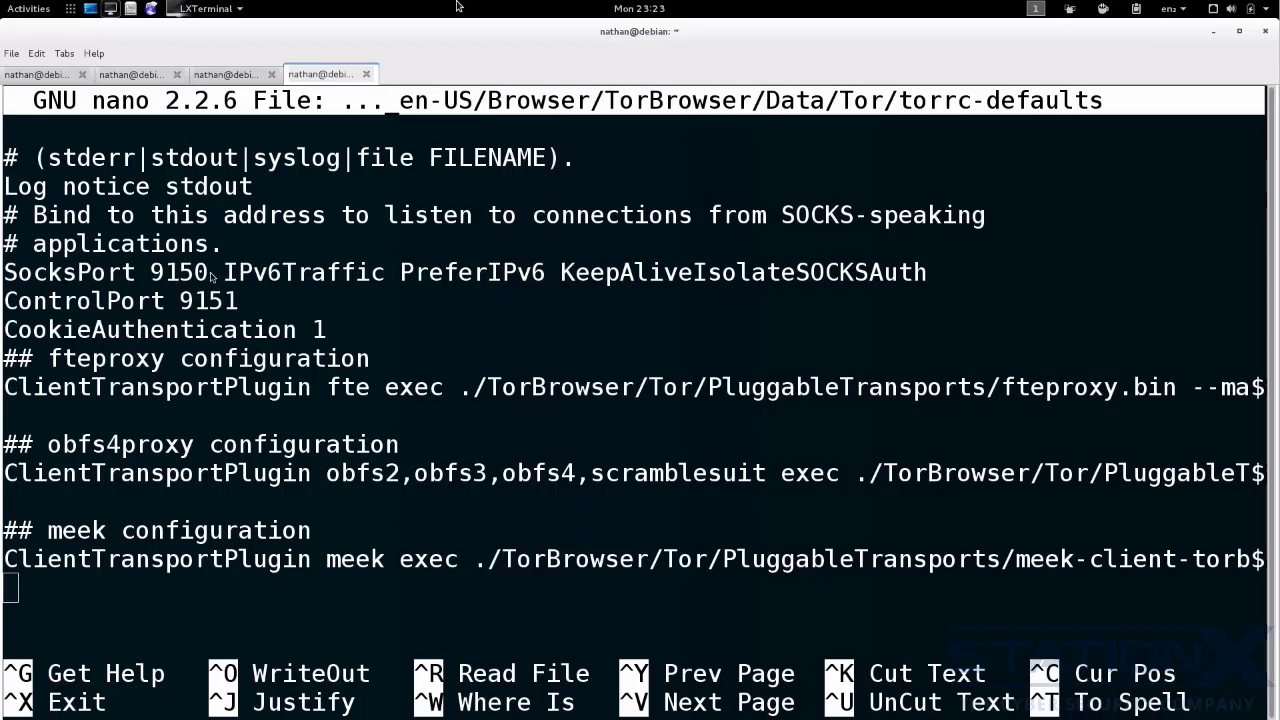
- Show the running netstat -tupan monitor and launch Tor Browser to examine its local ports and connections
{"action": "left_click", "coordinate": [145, 77]}
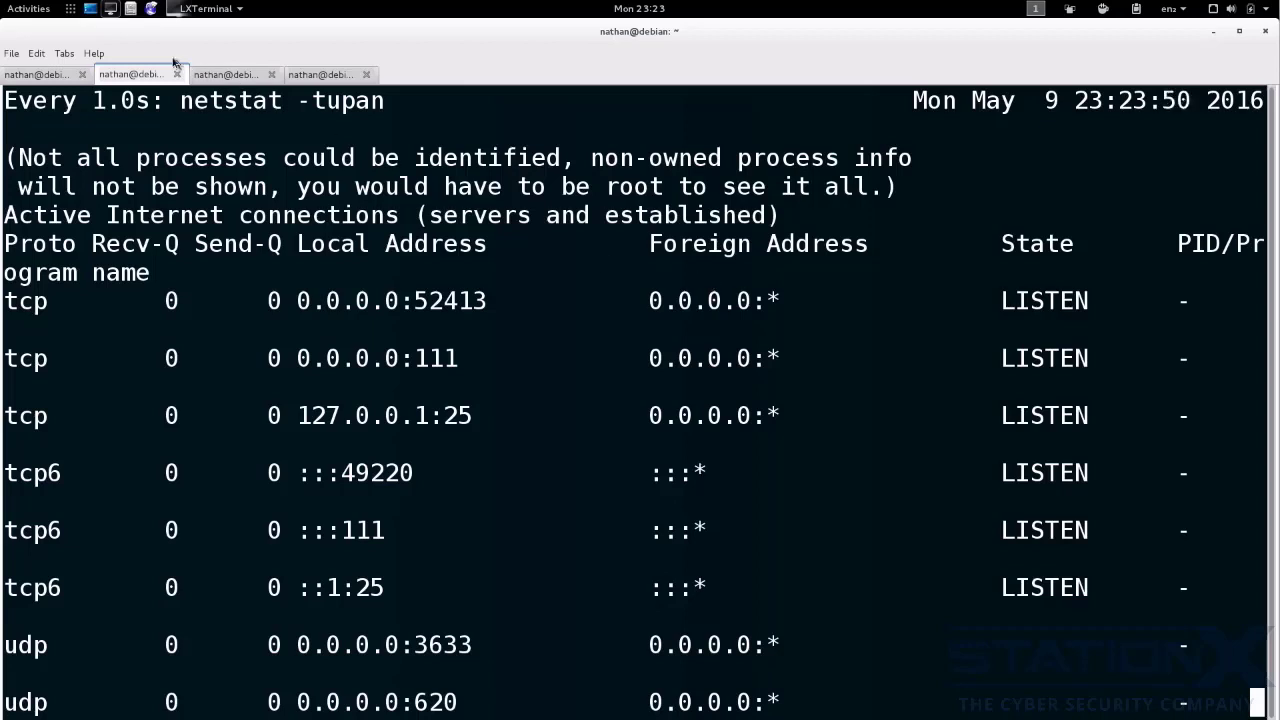
{"action": "left_click", "coordinate": [134, 14]}
{"action": "double_click", "coordinate": [449, 122]}
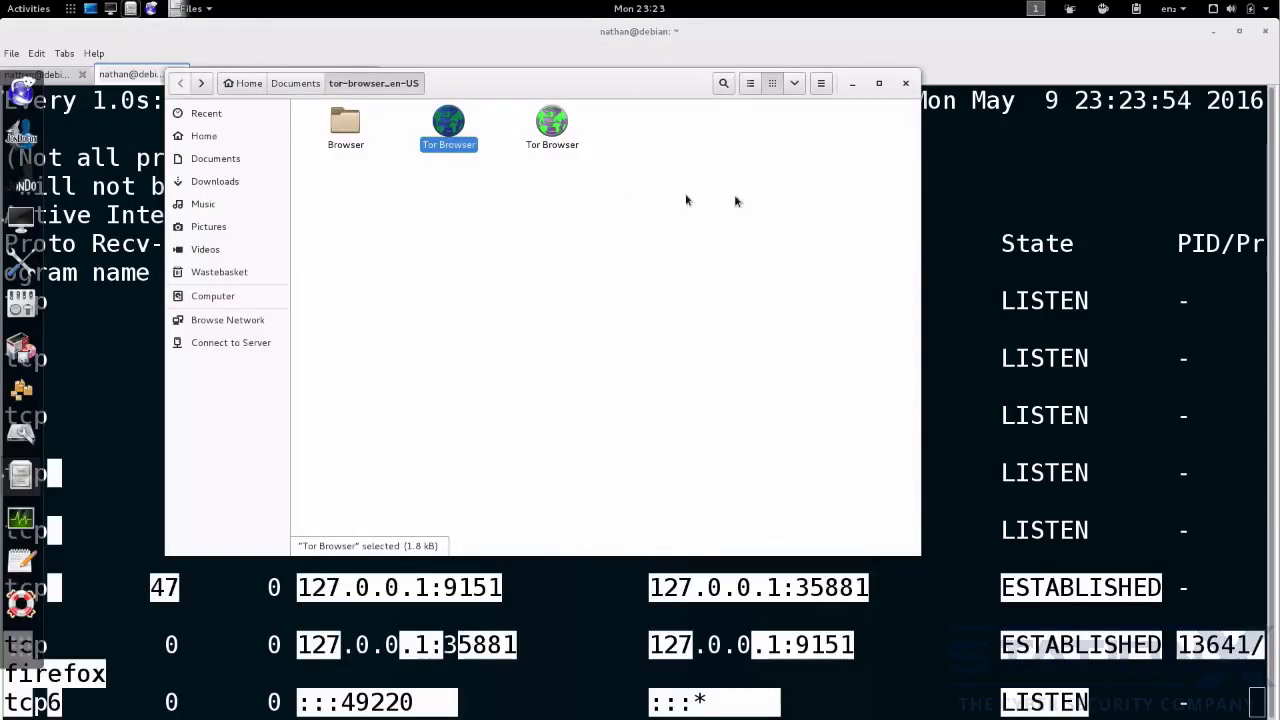
{"action": "left_click", "coordinate": [1137, 210]}
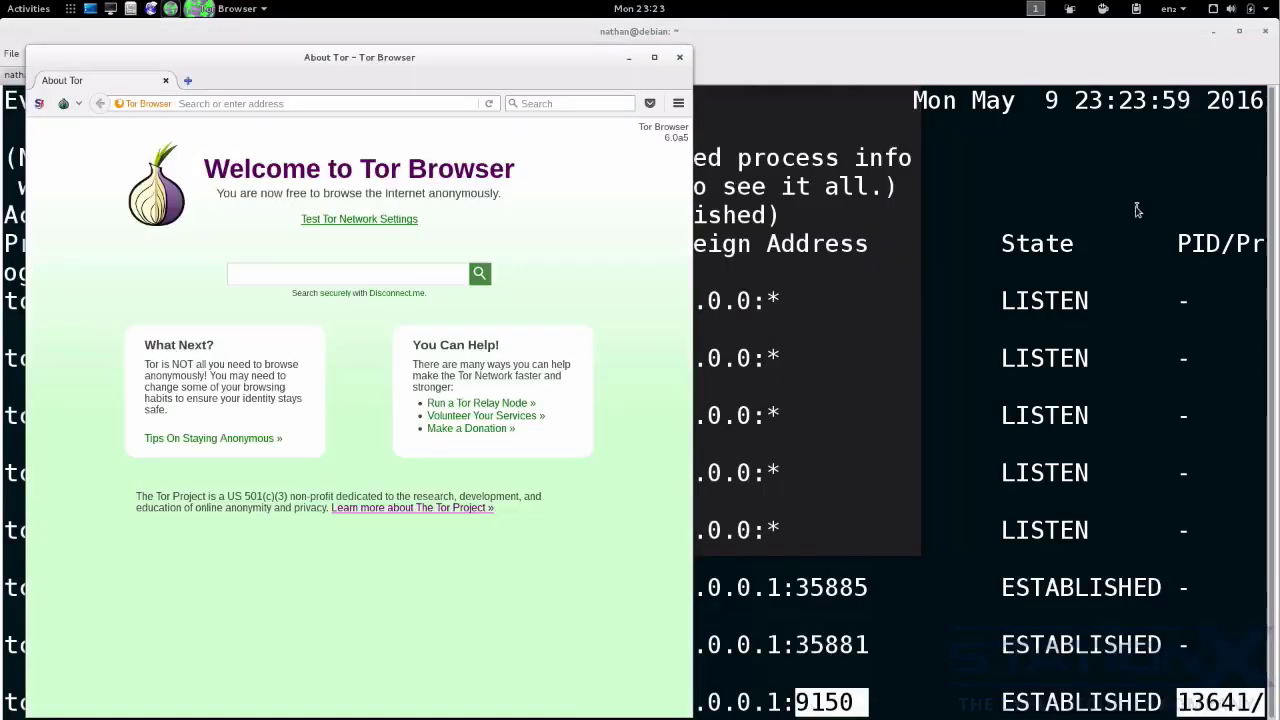
{"action": "left_click", "coordinate": [945, 232]}
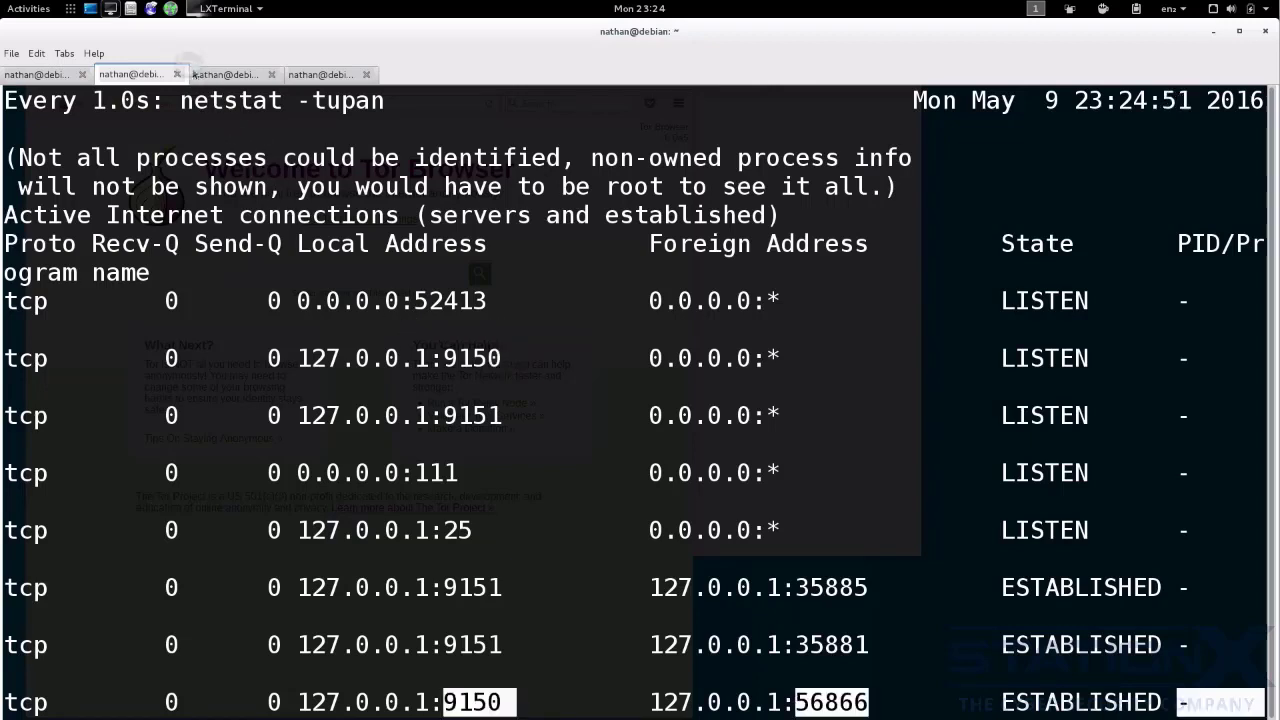
- Switch to Iceweasel and apply a manual proxy configuration with SOCKS v5 host 127.0.0.1 and port 9150
{"action": "left_click", "coordinate": [151, 9]}
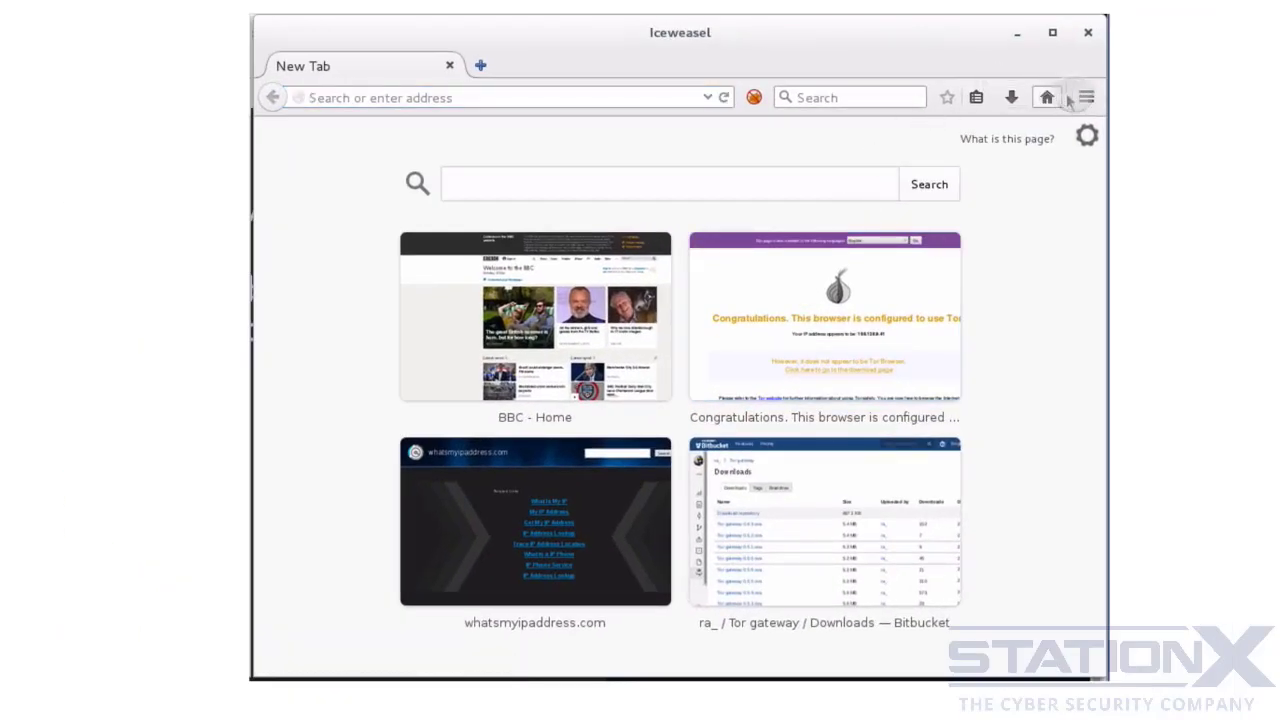
{"action": "left_click", "coordinate": [1086, 97]}
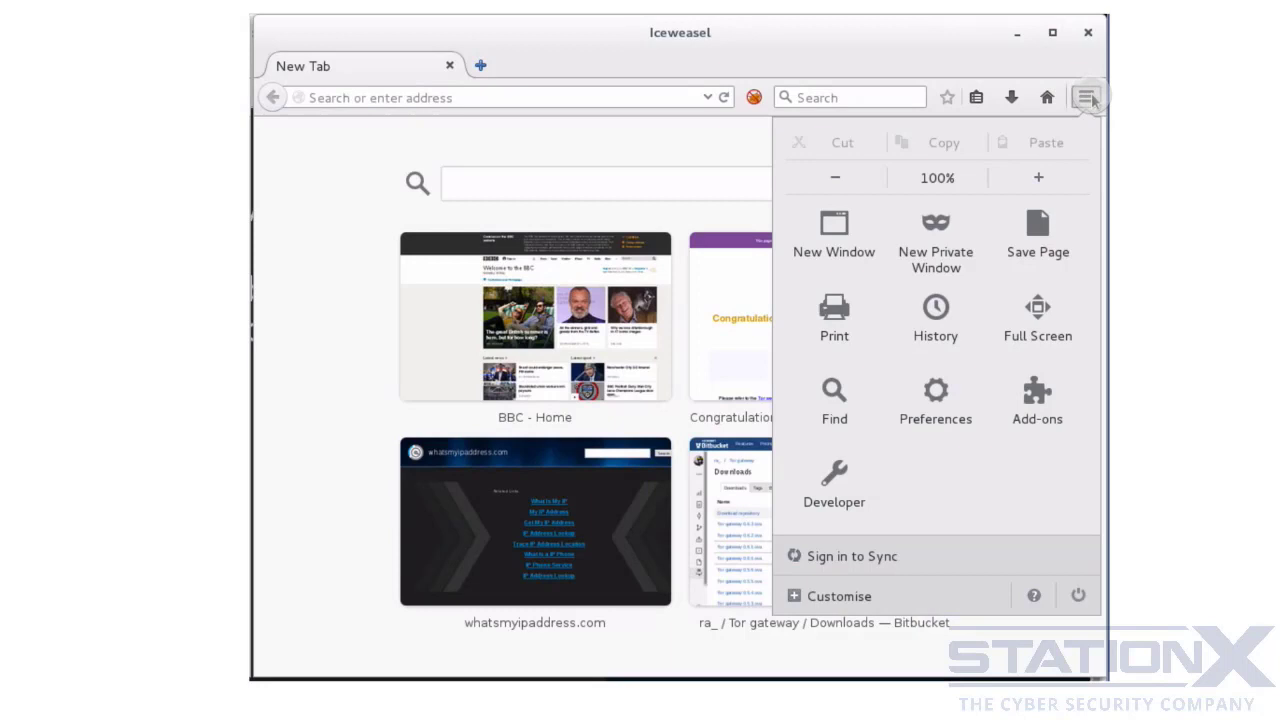
{"action": "left_click", "coordinate": [942, 412]}
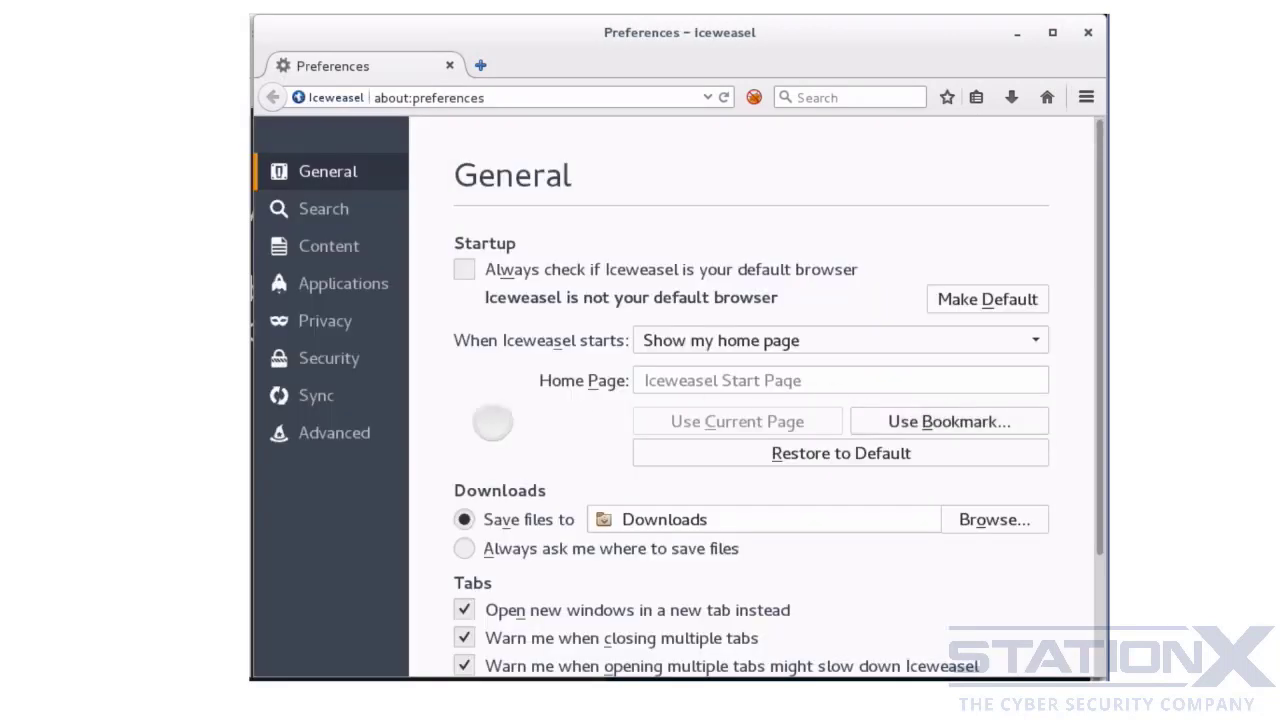
{"action": "left_click", "coordinate": [366, 433]}
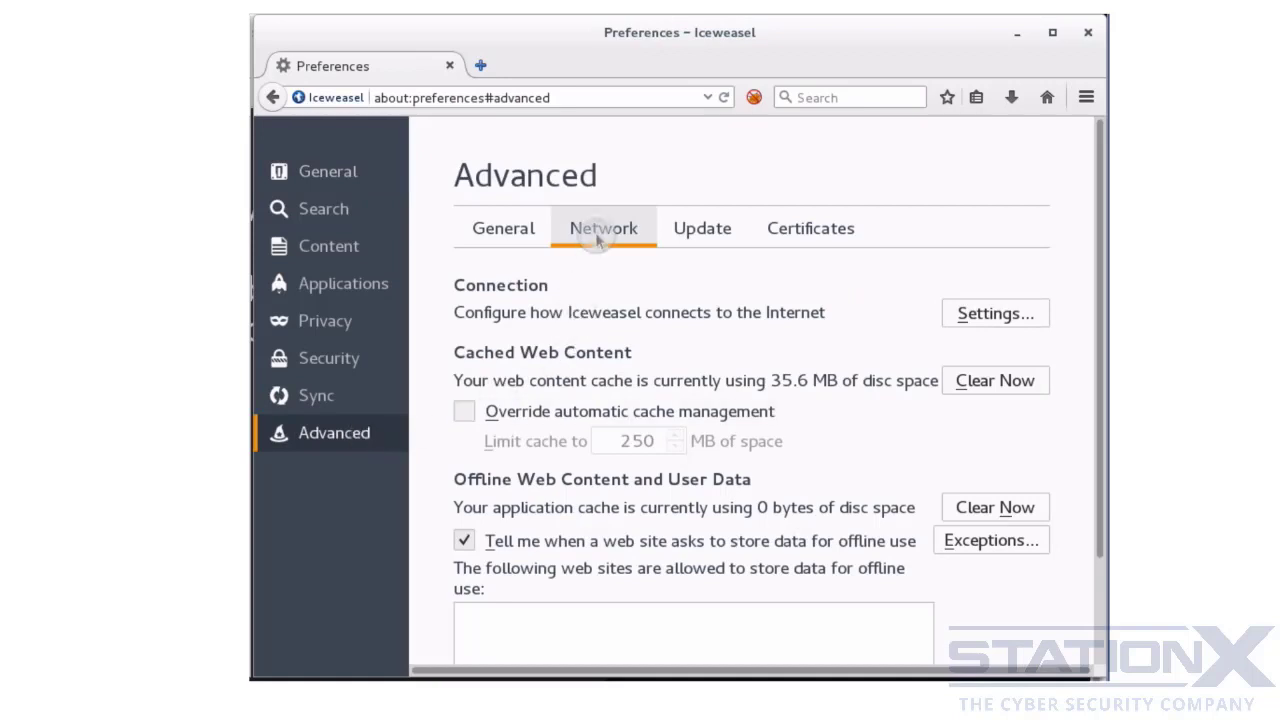
{"action": "left_click", "coordinate": [970, 318]}
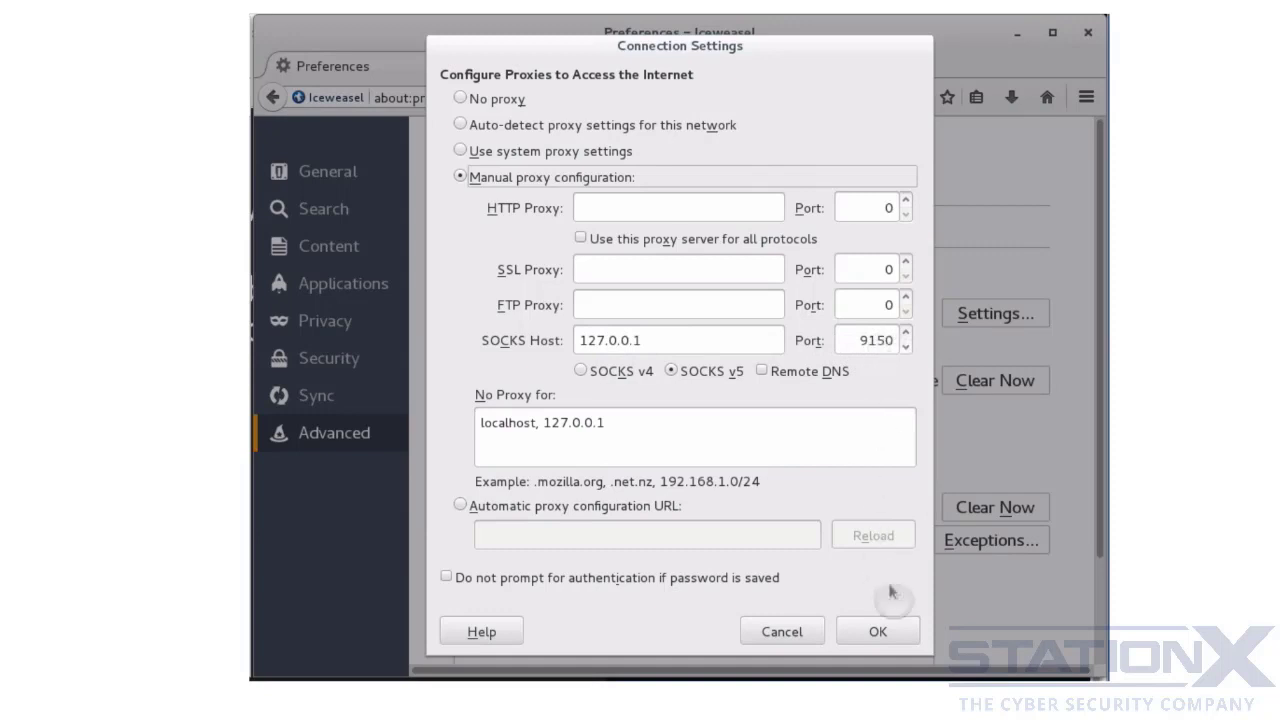
{"action": "left_click", "coordinate": [884, 630]}
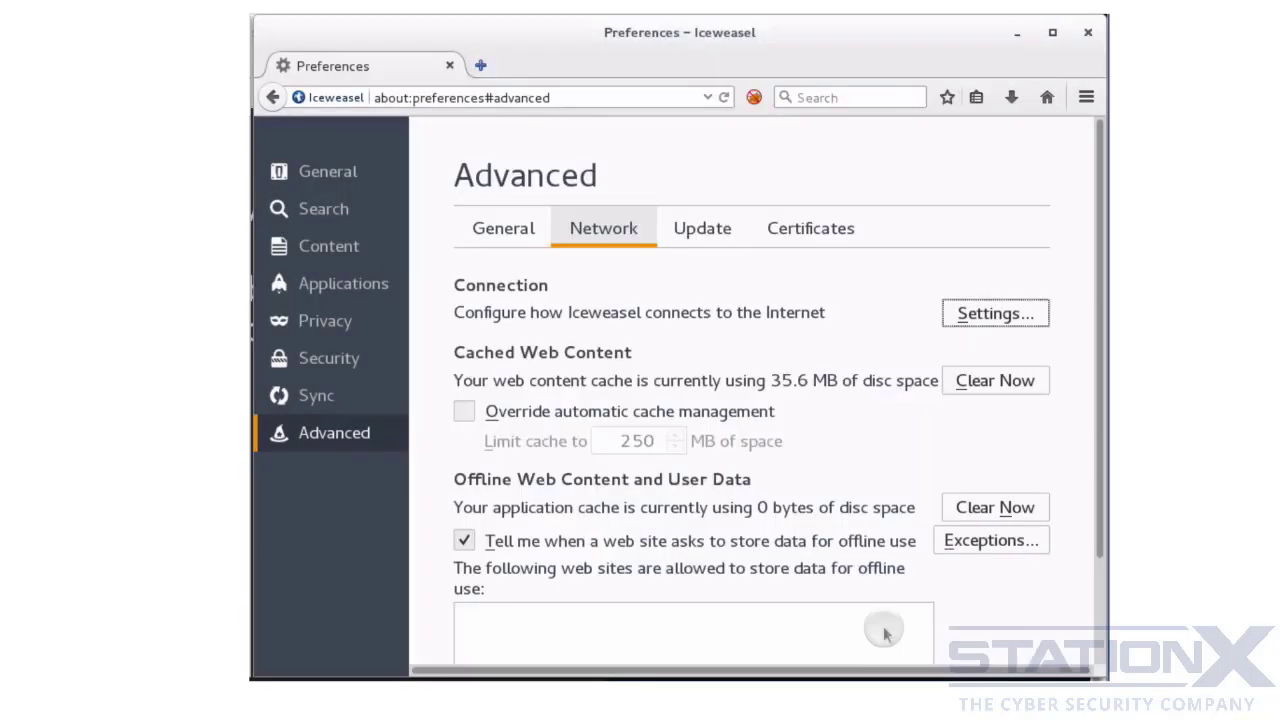
- Search the web for "tor check" in a new browser tab
{"action": "left_click", "coordinate": [481, 66]}
{"action": "left_click", "coordinate": [805, 98]}
{"action": "type", "text": "tor check"}
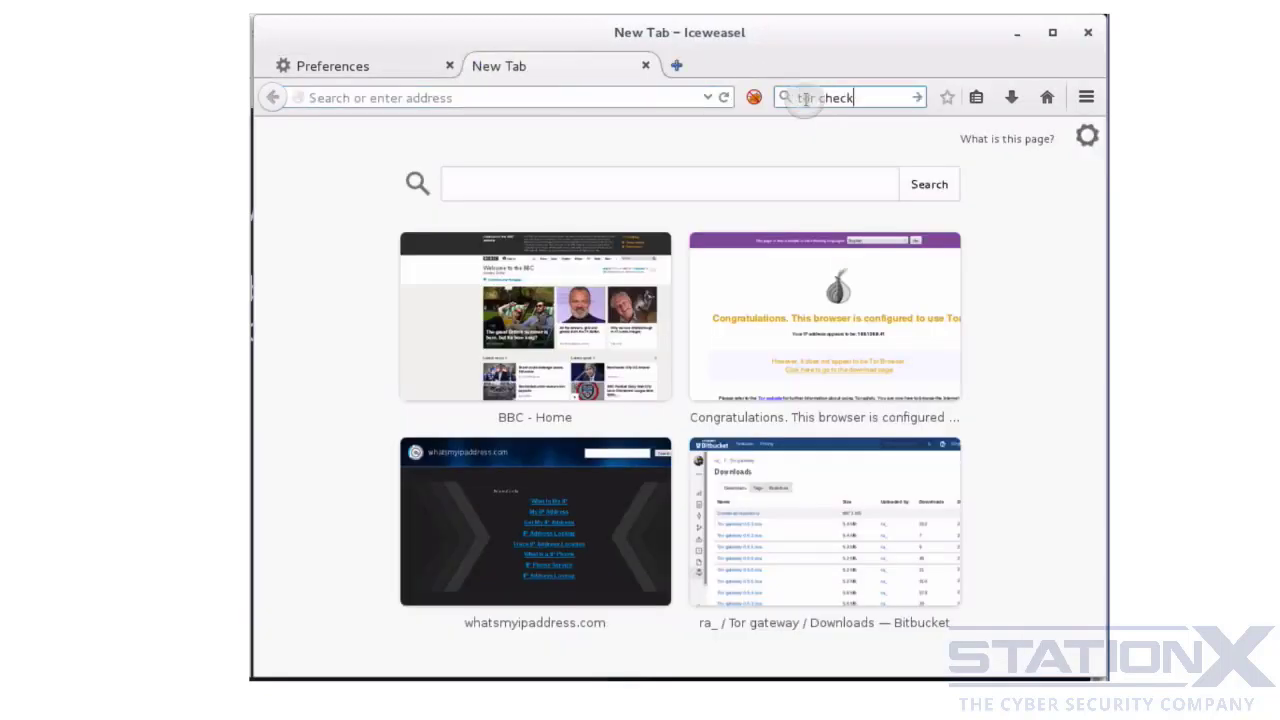
{"action": "key", "text": "Return"}
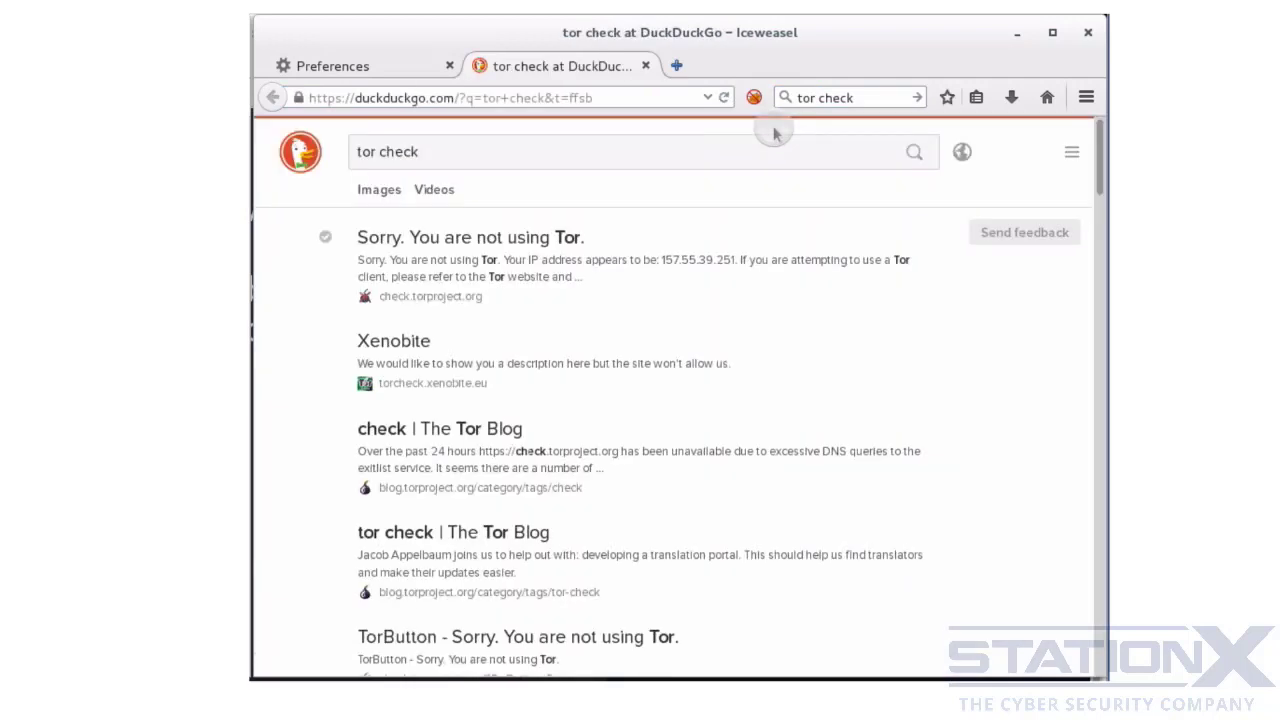
- Open the check.torproject.org search result to test whether Iceweasel is using Tor
{"action": "left_click", "coordinate": [440, 239]}
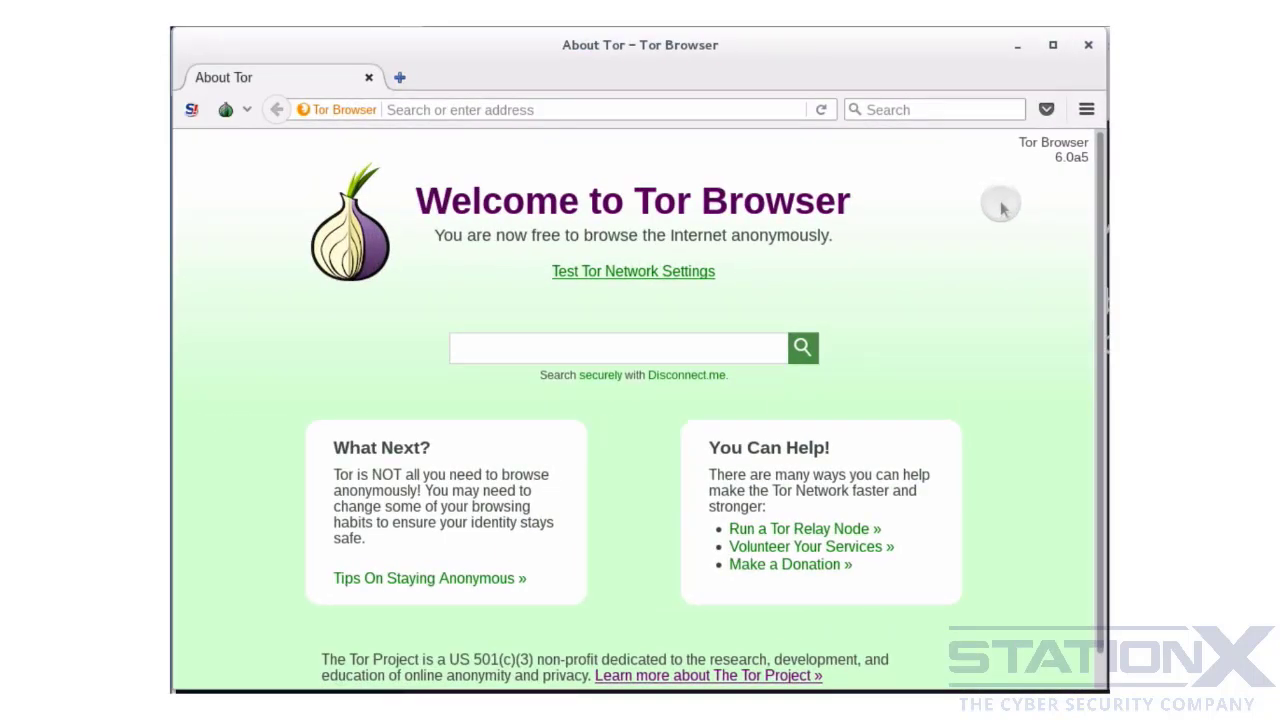
- Review Tor Browser's advanced network connection settings, including its SOCKS host and port, and close the dialog
{"action": "left_click", "coordinate": [1086, 112]}
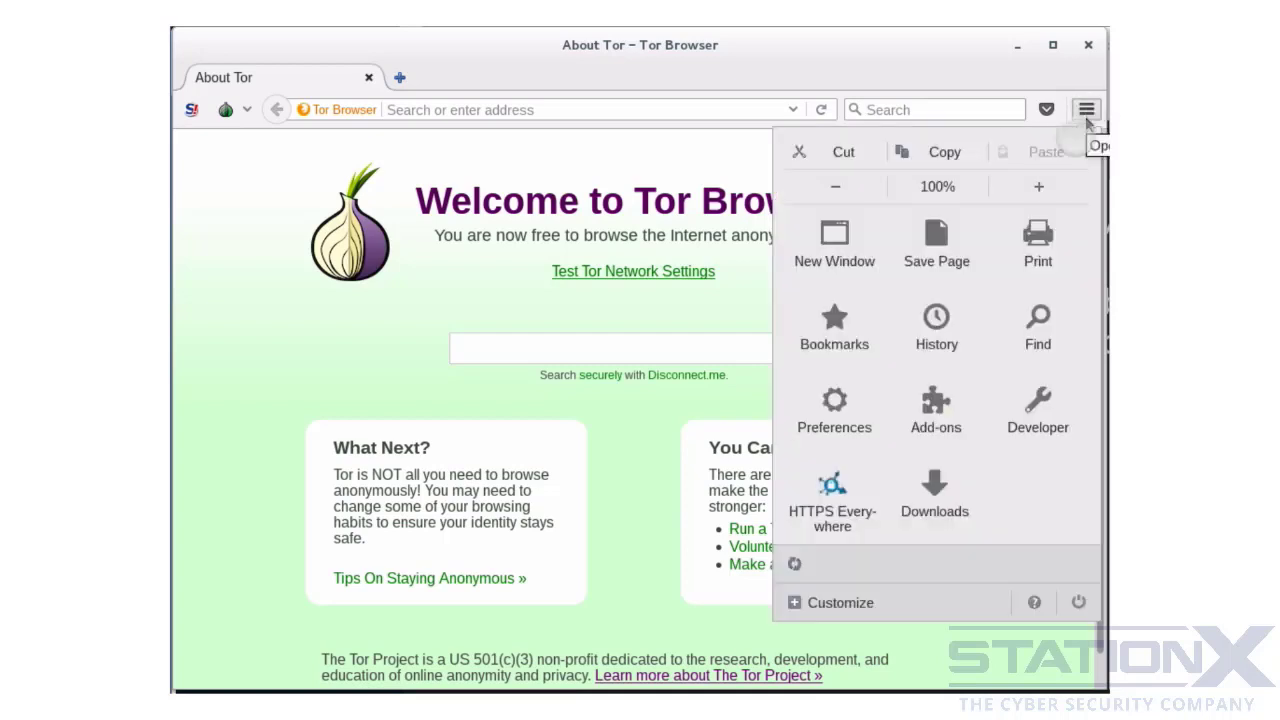
{"action": "left_click", "coordinate": [830, 405]}
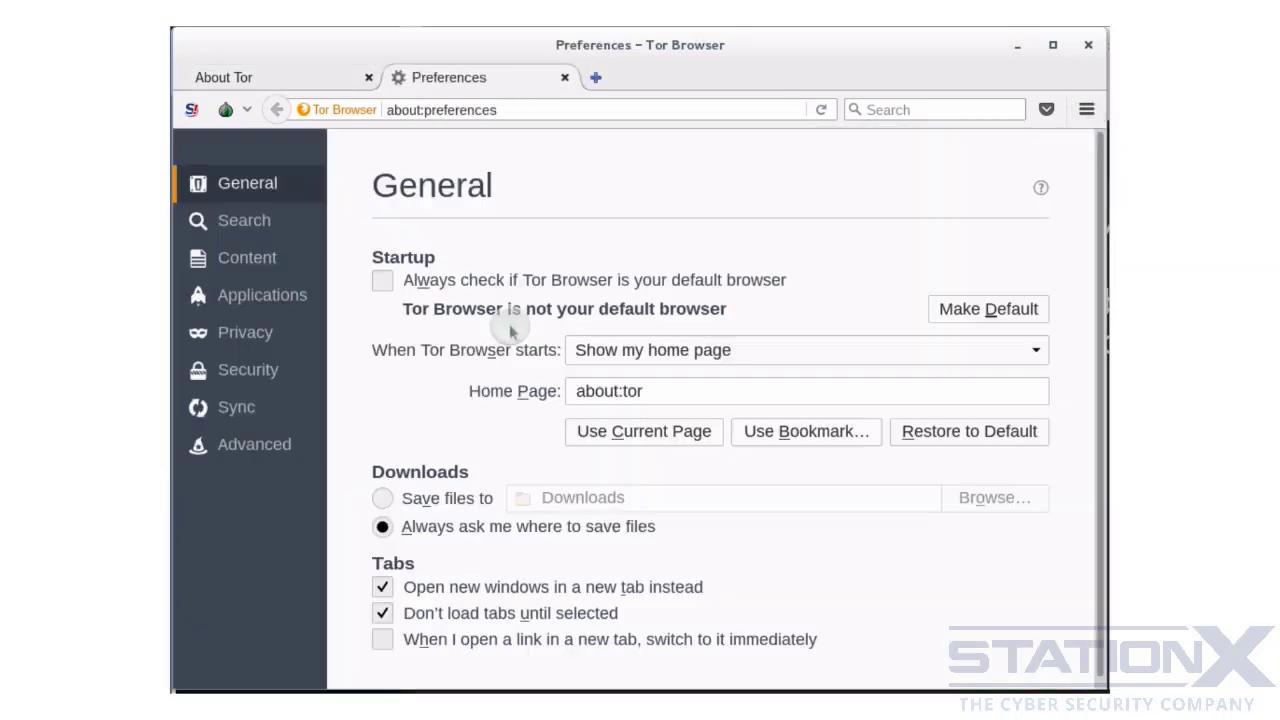
{"action": "left_click", "coordinate": [285, 444]}
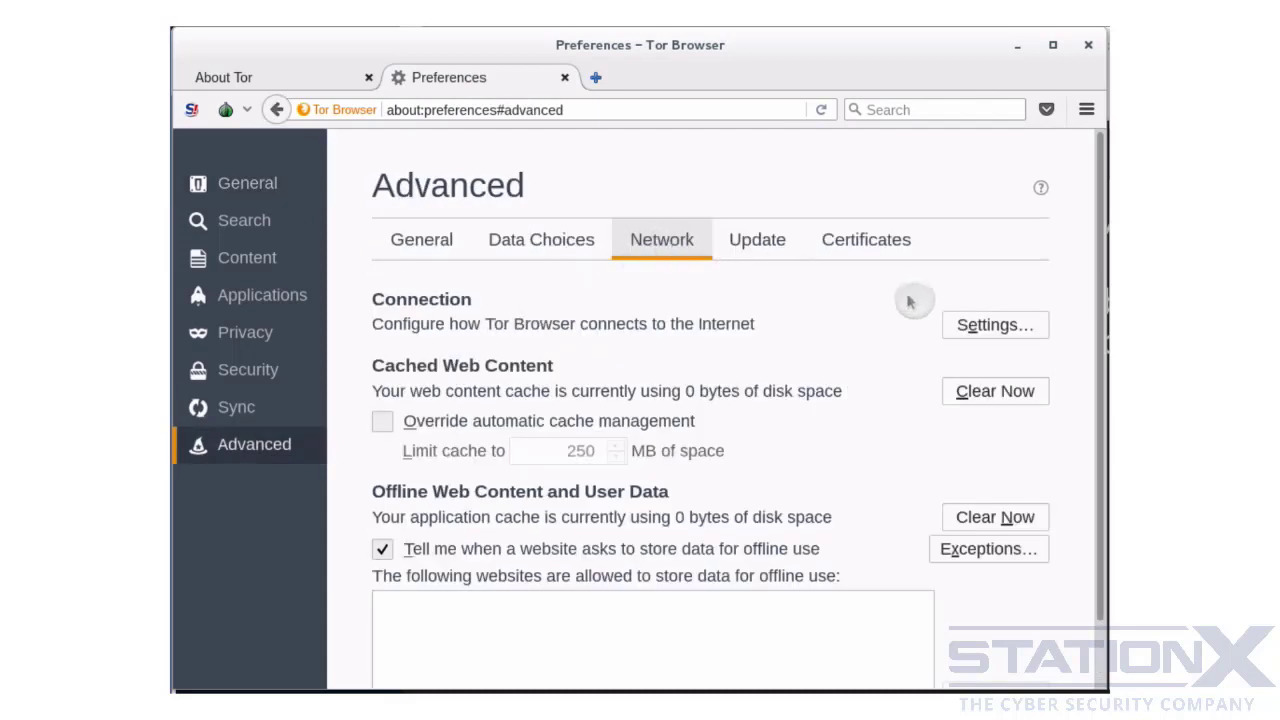
{"action": "left_click", "coordinate": [972, 331]}
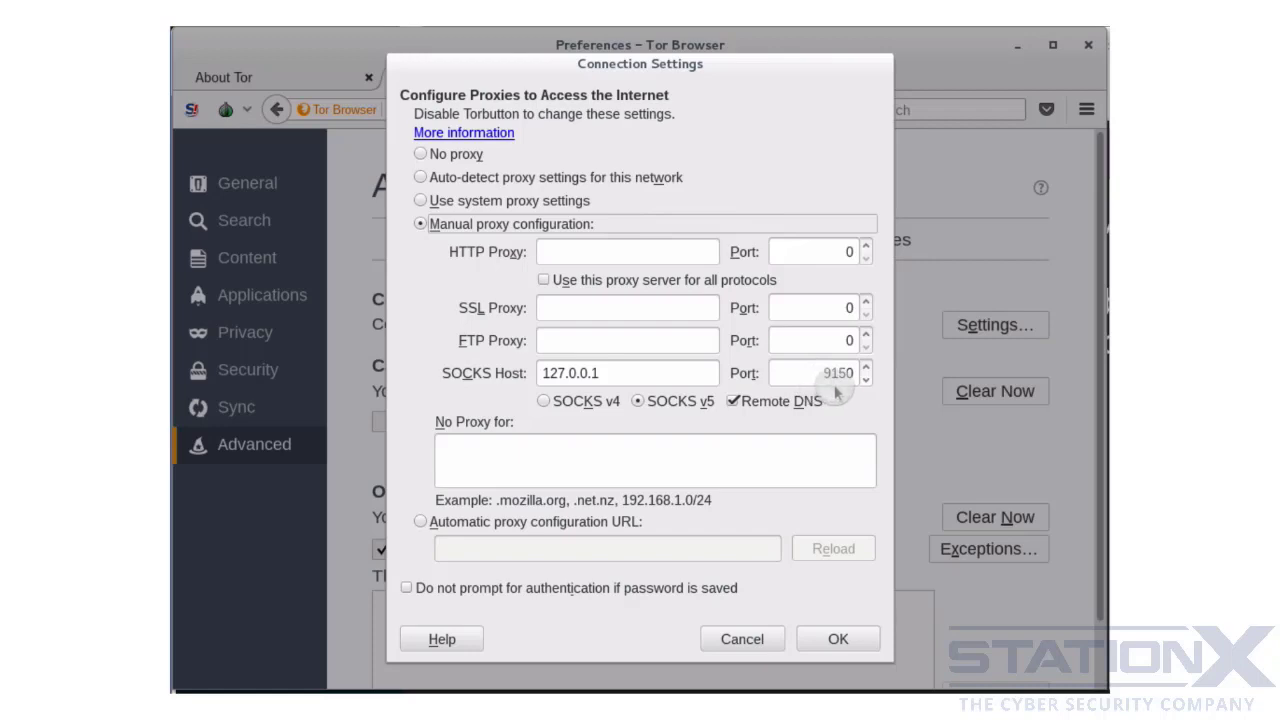
{"action": "left_click", "coordinate": [838, 640]}
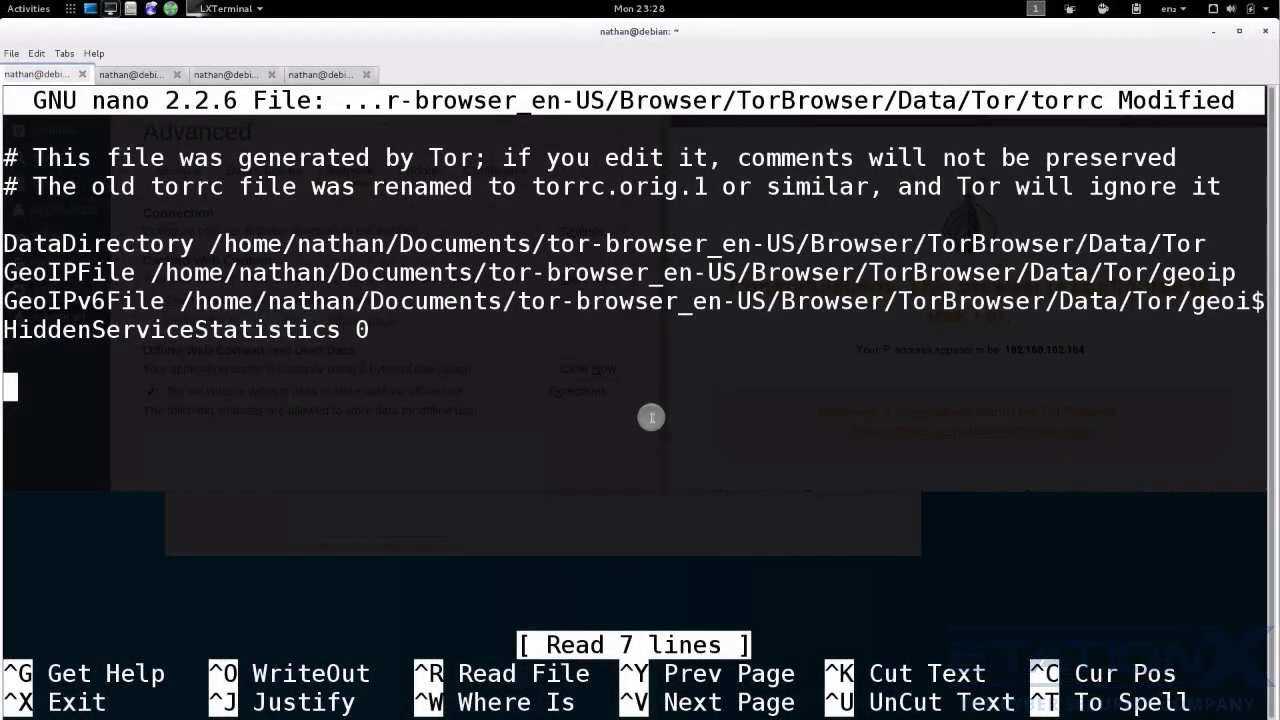
- Add the line "Socksport 6666" at the end of torrc in nano, then save the file and exit
{"action": "type", "text": "Sockspor"}
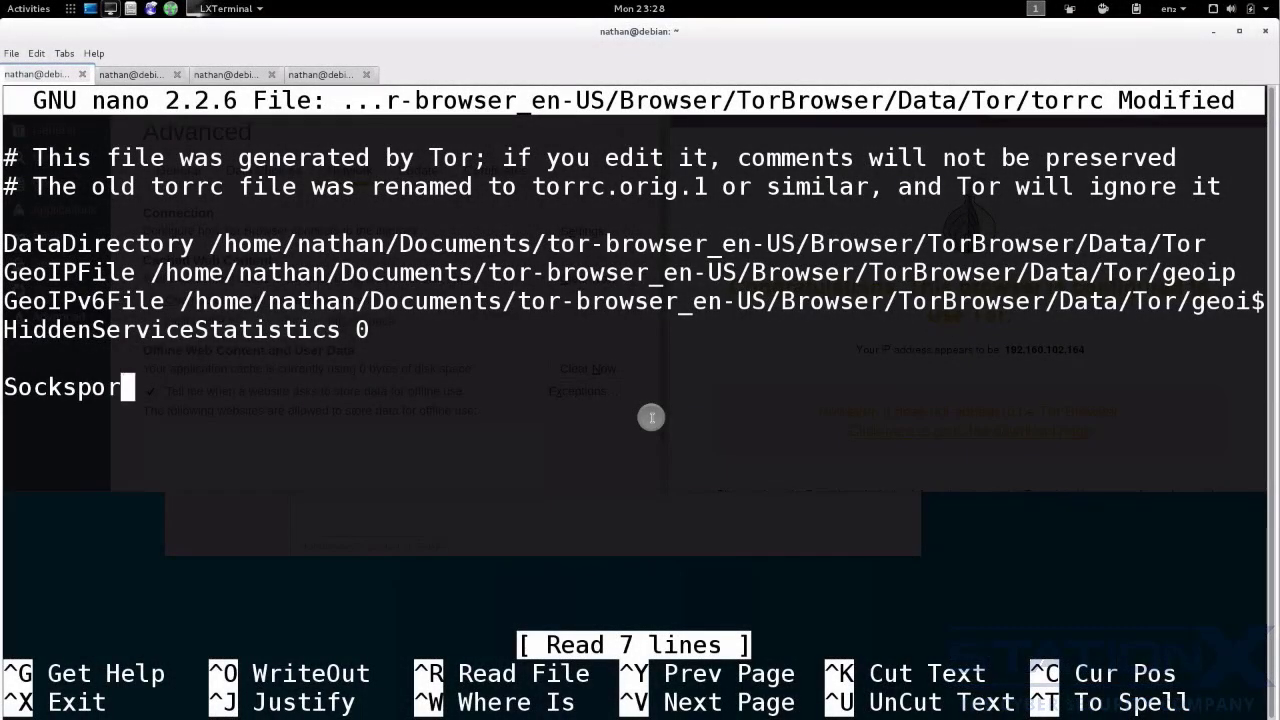
{"action": "type", "text": "t 6666"}
{"action": "key", "text": "ctrl+x"}
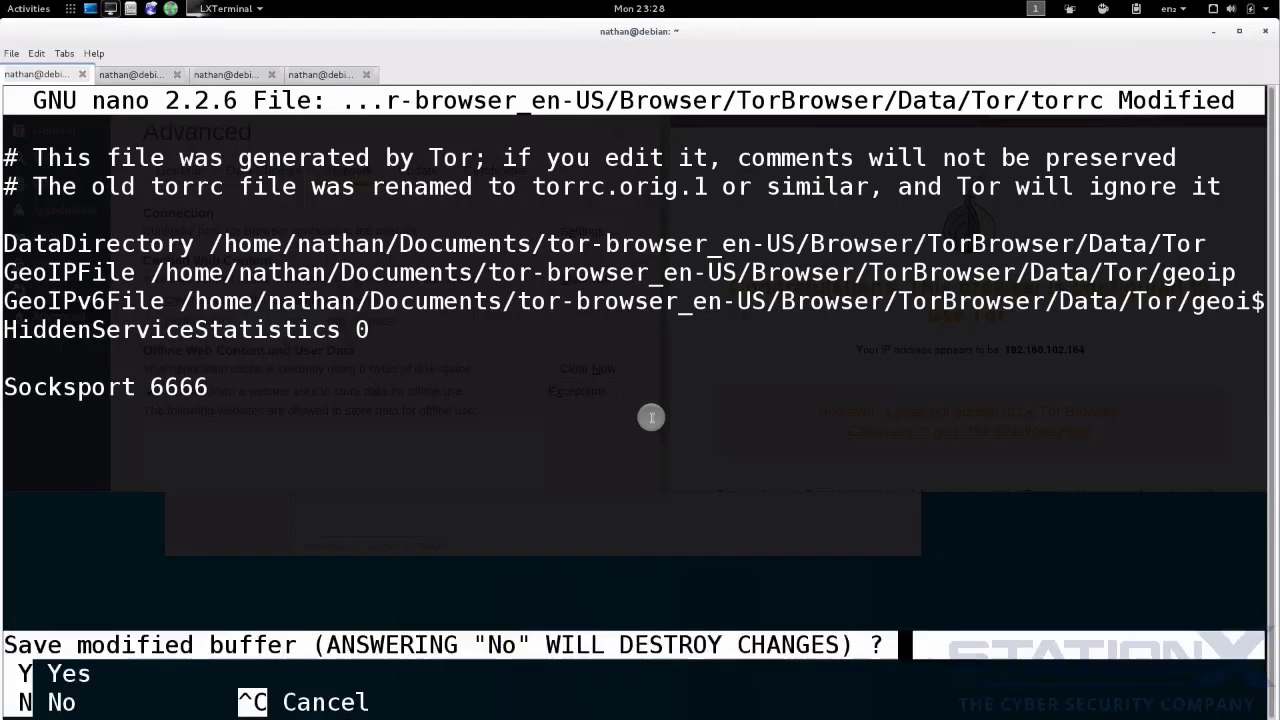
{"action": "key", "text": "y"}
{"action": "key", "text": "Return"}
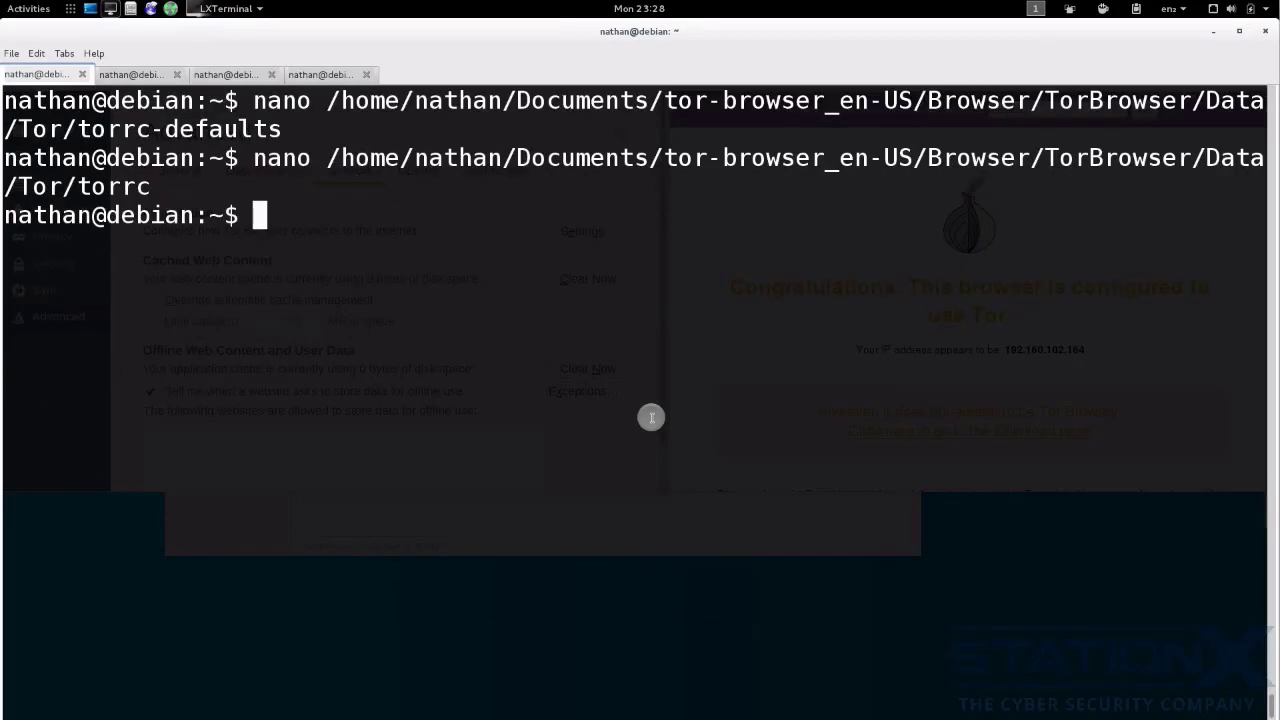
- Restart Tor Browser, closing all its tabs, and examine the local listening ports in the netstat monitor
{"action": "left_click", "coordinate": [172, 9]}
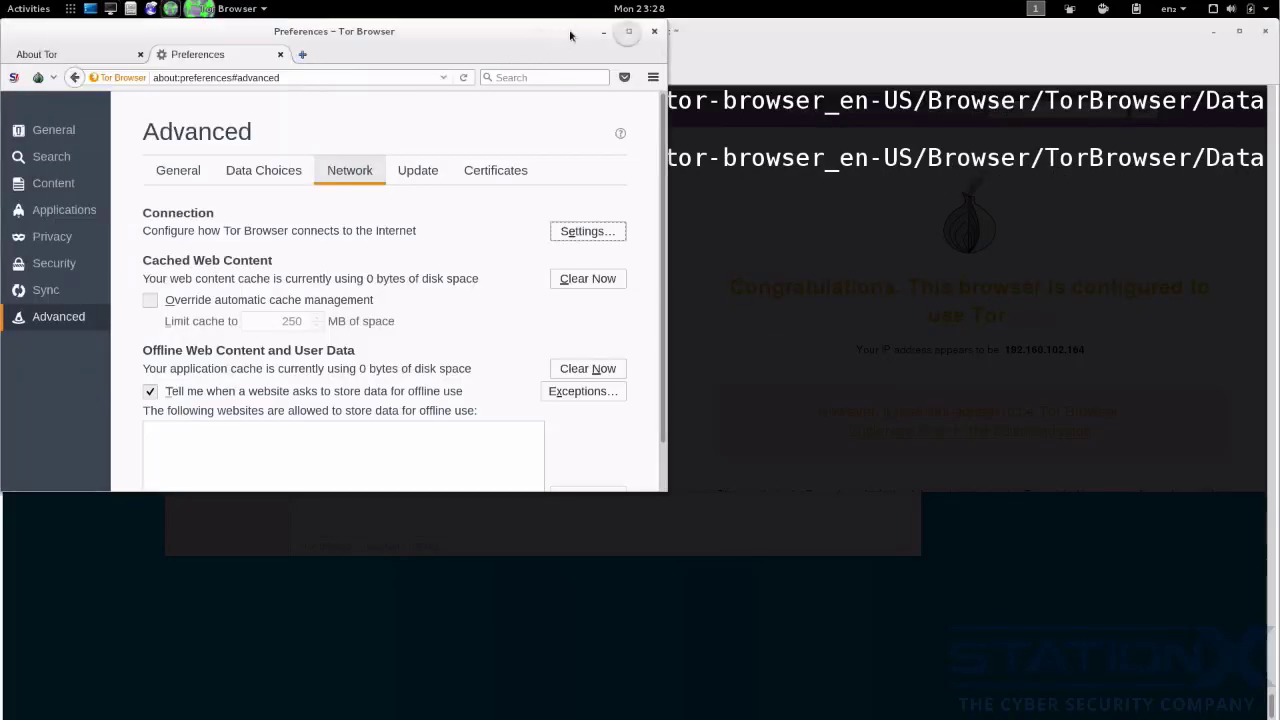
{"action": "left_click", "coordinate": [655, 33]}
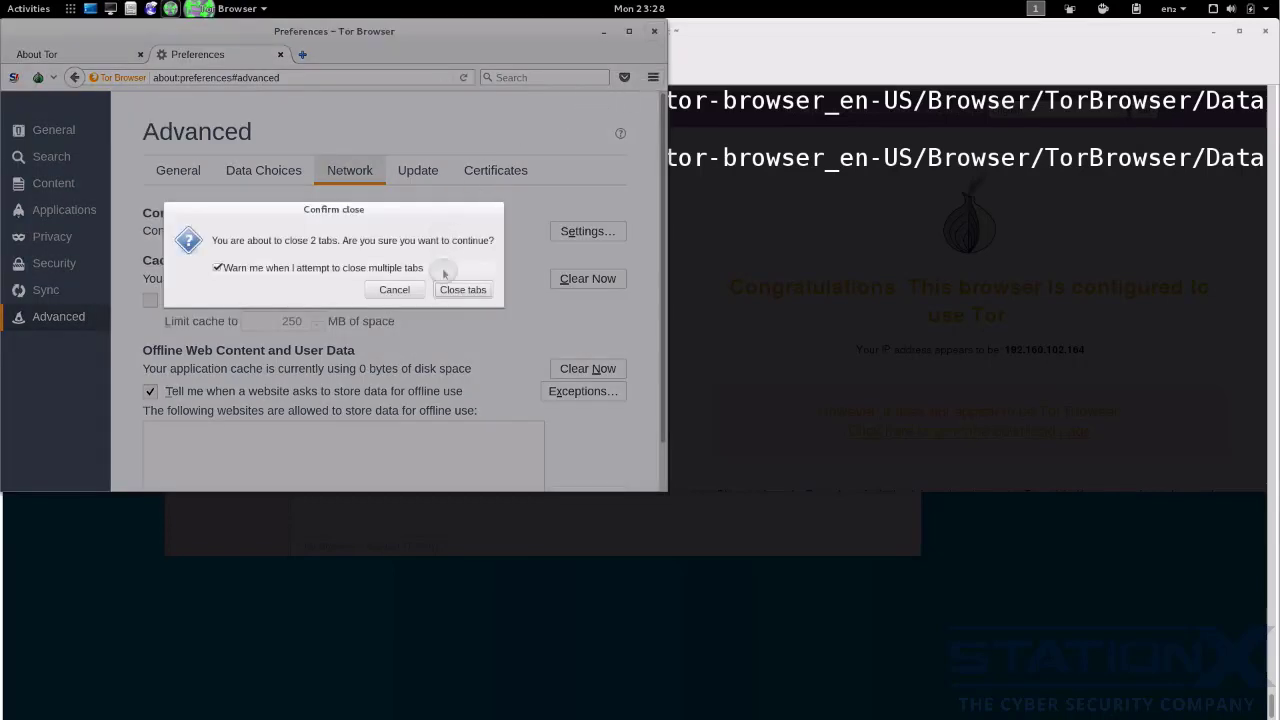
{"action": "left_click", "coordinate": [463, 290]}
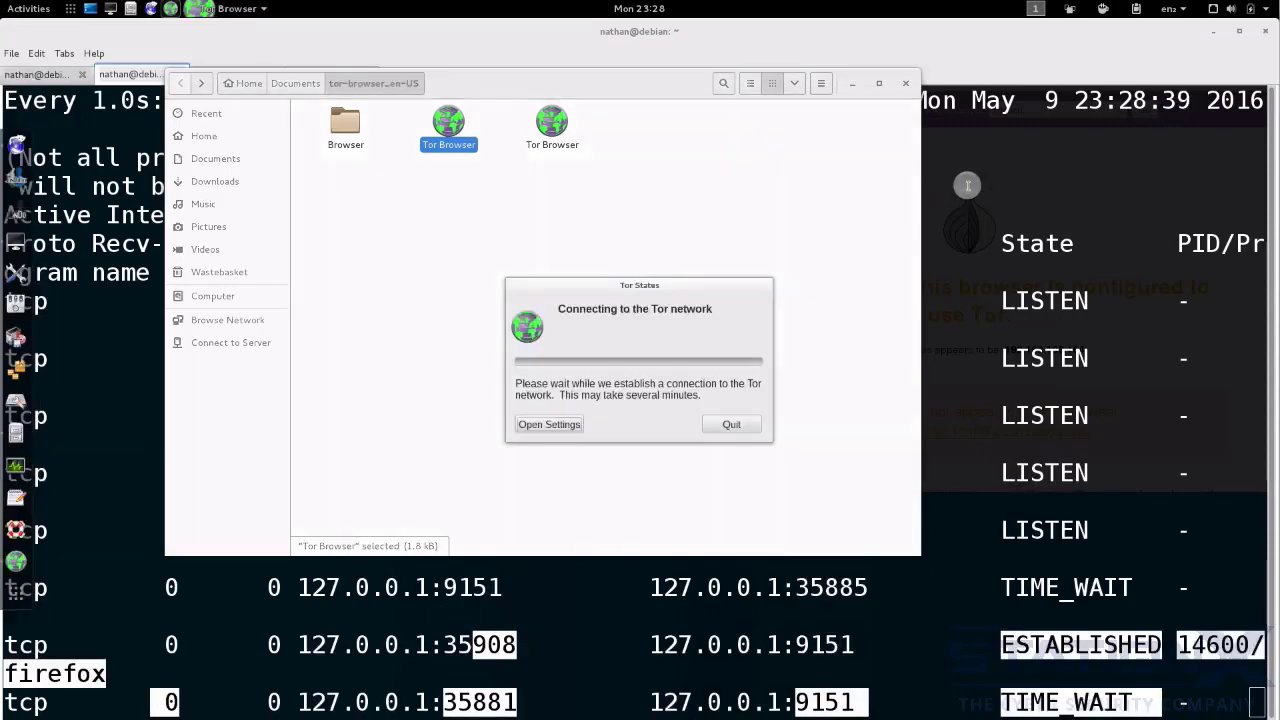
{"action": "left_click", "coordinate": [964, 187]}
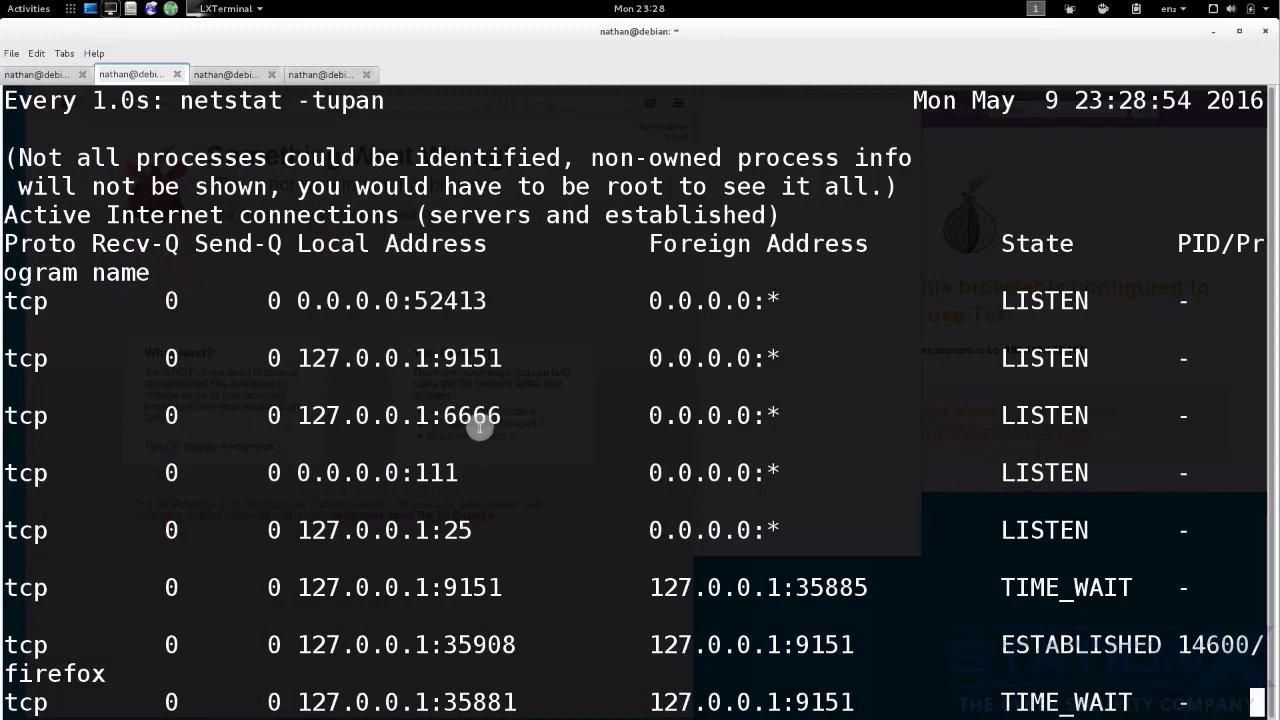
- Set the SOCKS proxy port to 6666 in Tor Browser's connection settings, keeping host 127.0.0.1 and SOCKS v5
{"action": "left_click", "coordinate": [172, 10]}
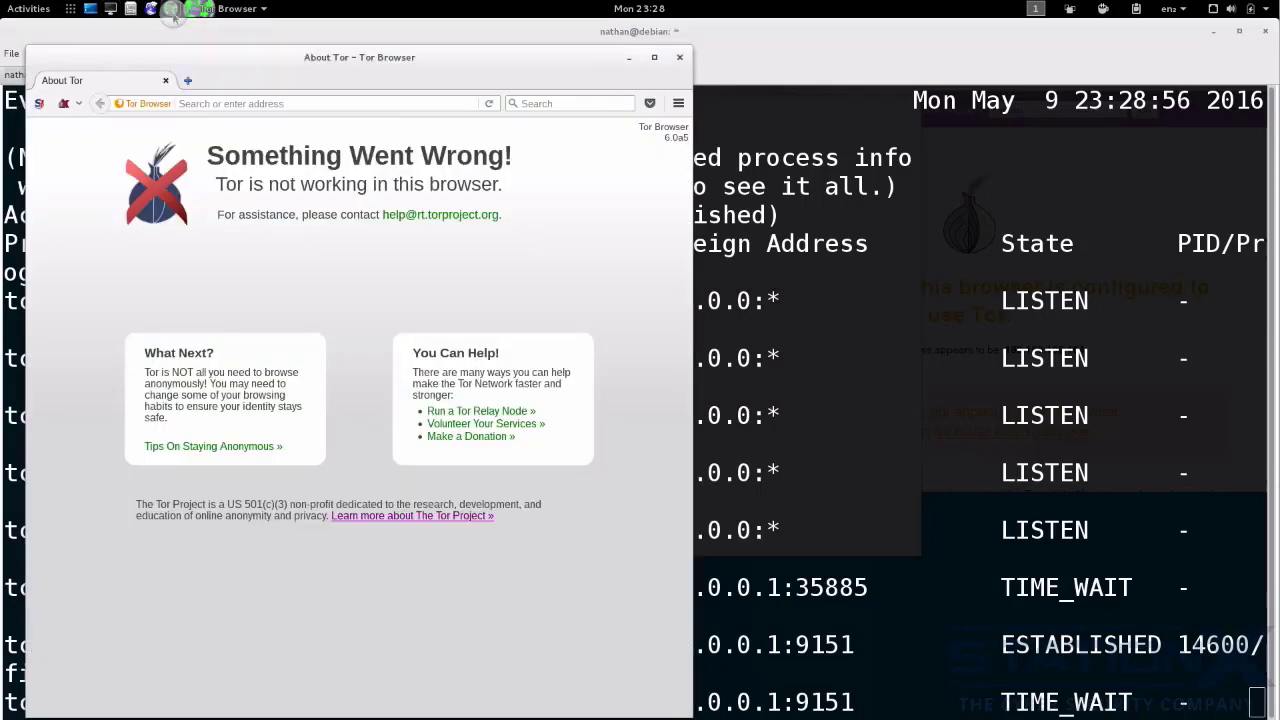
{"action": "left_click", "coordinate": [678, 103]}
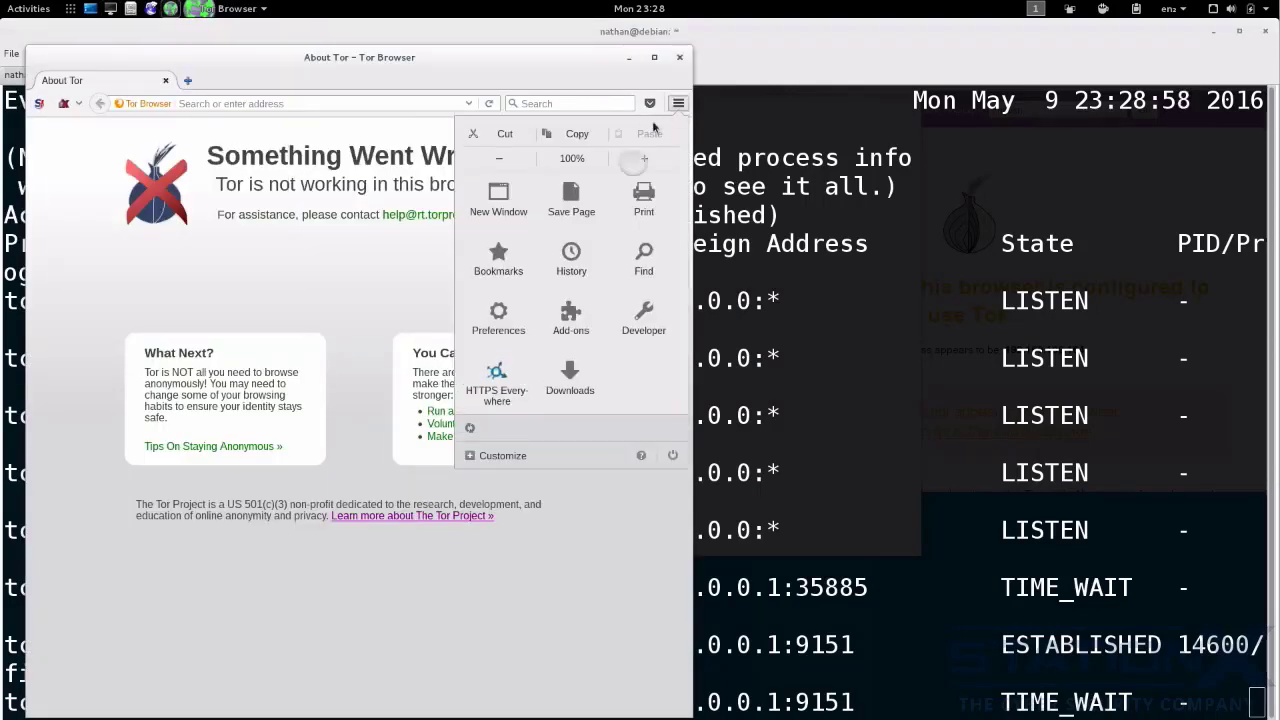
{"action": "left_click", "coordinate": [500, 316]}
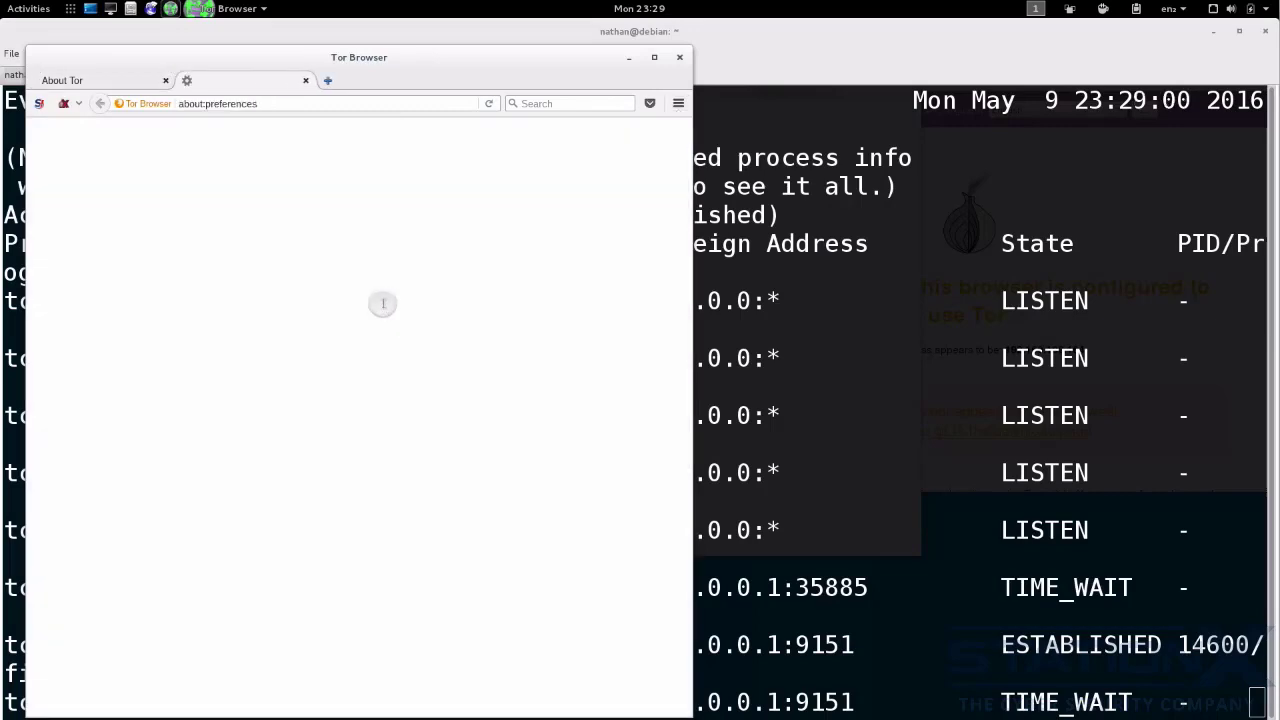
{"action": "left_click", "coordinate": [66, 348]}
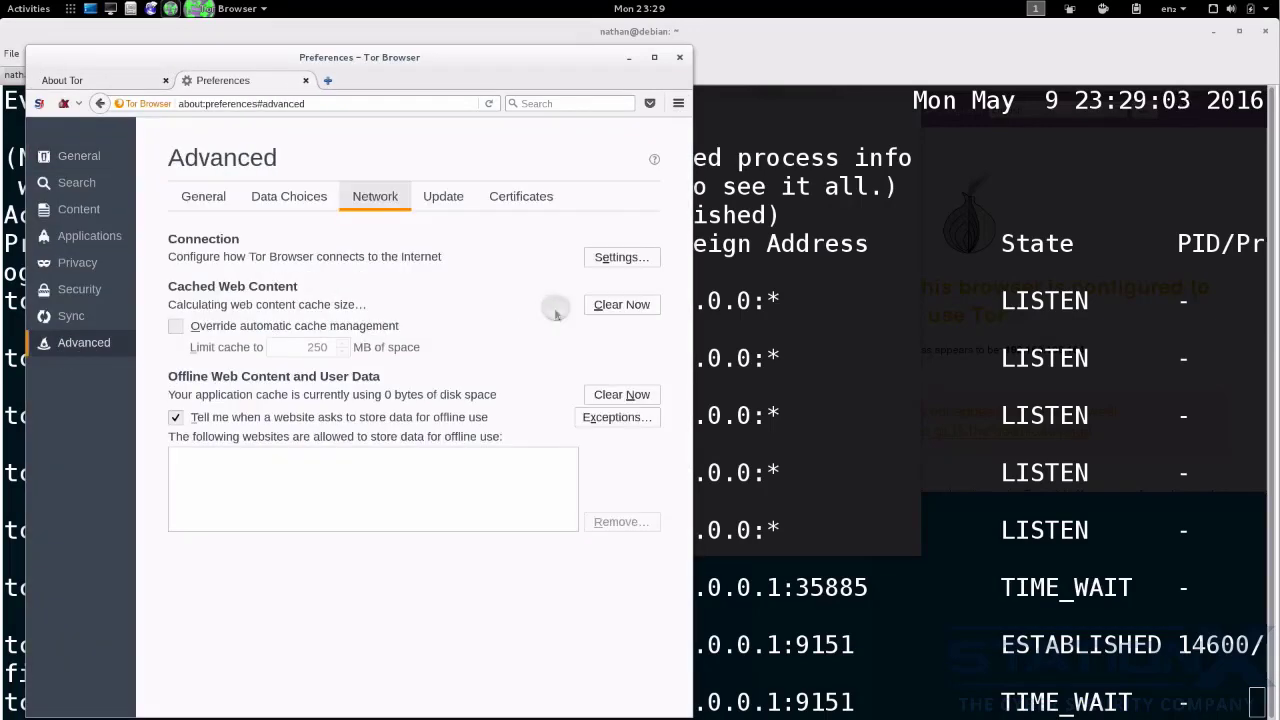
{"action": "left_click", "coordinate": [610, 258]}
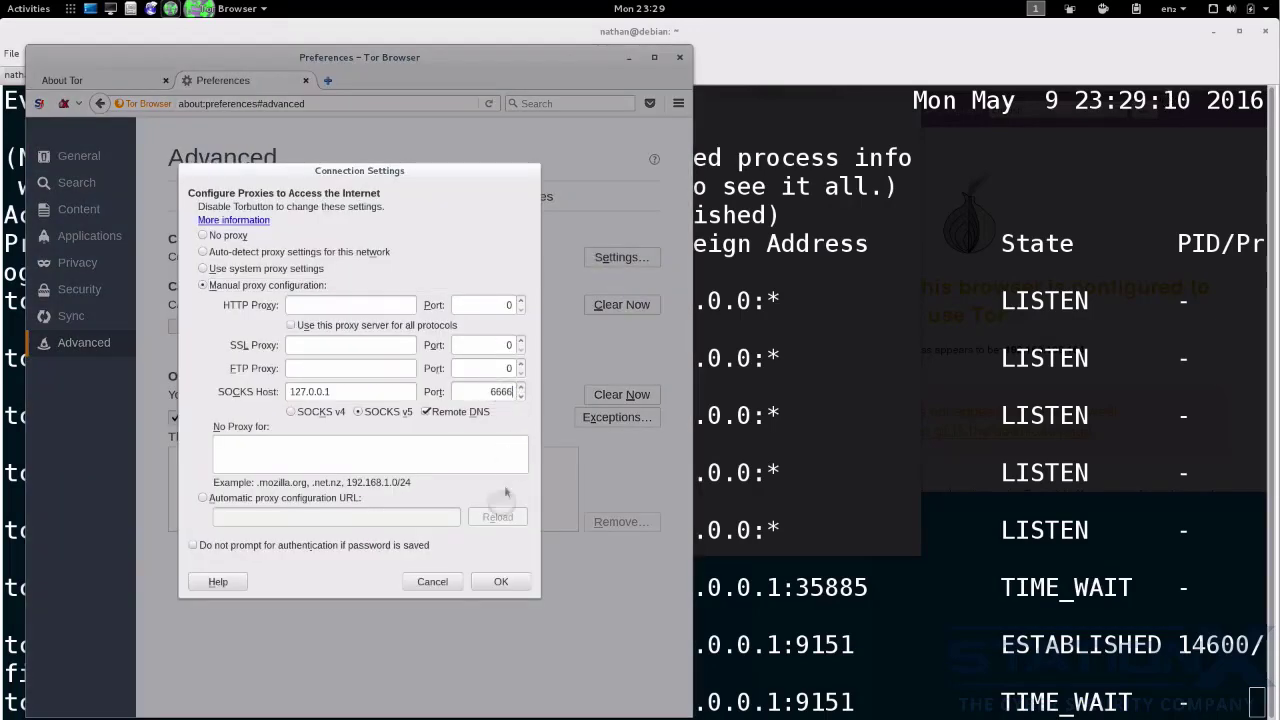
{"action": "left_click", "coordinate": [501, 581]}
- Test the connection by searching the web for "sdfs" from the About Tor tab
{"action": "left_click", "coordinate": [141, 84]}
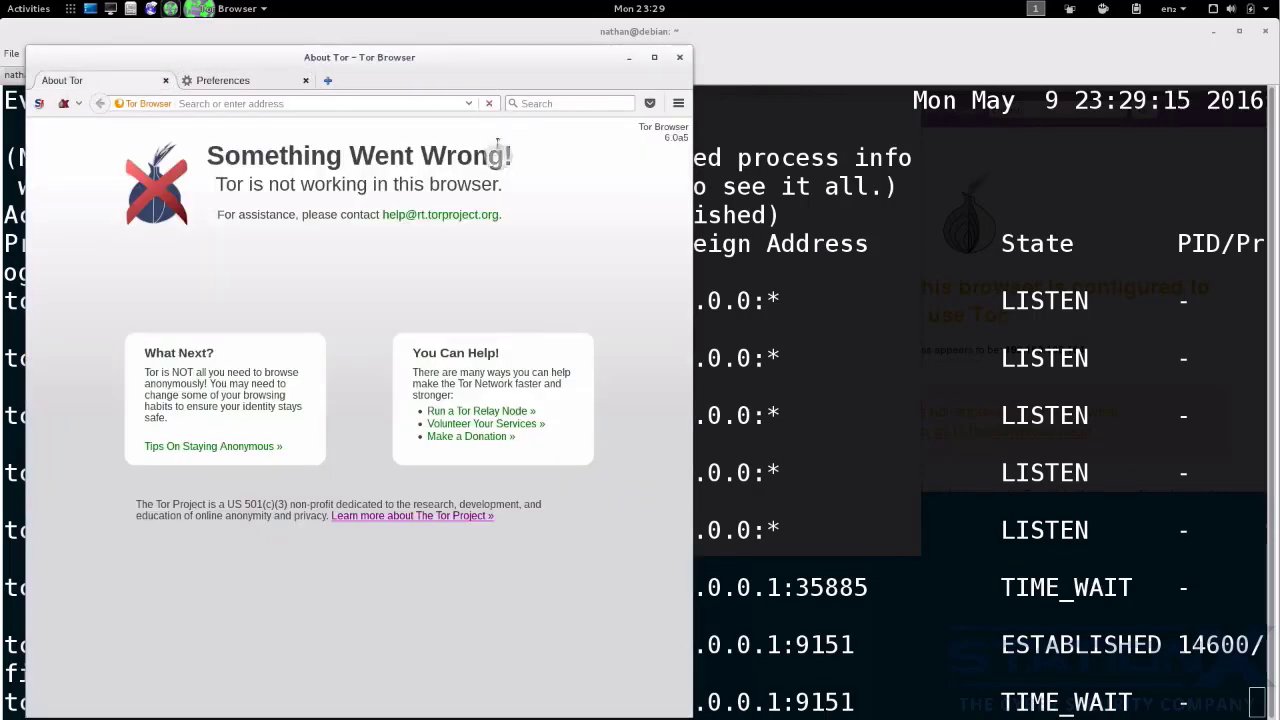
{"action": "left_click", "coordinate": [536, 104]}
{"action": "type", "text": "sdfs"}
{"action": "key", "text": "Return"}
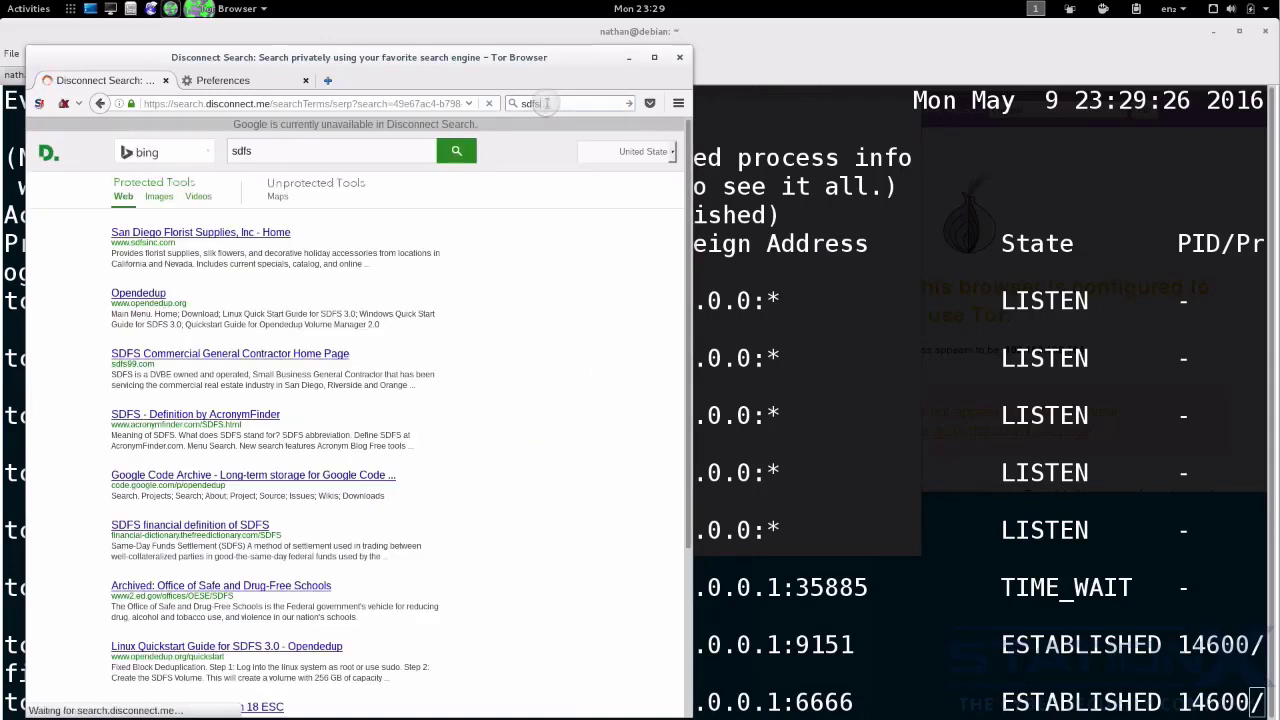
- Search for "tor check" in Tor Browser and open the check.torproject.org result
{"action": "left_click", "coordinate": [540, 104]}
{"action": "type", "text": "tor check"}
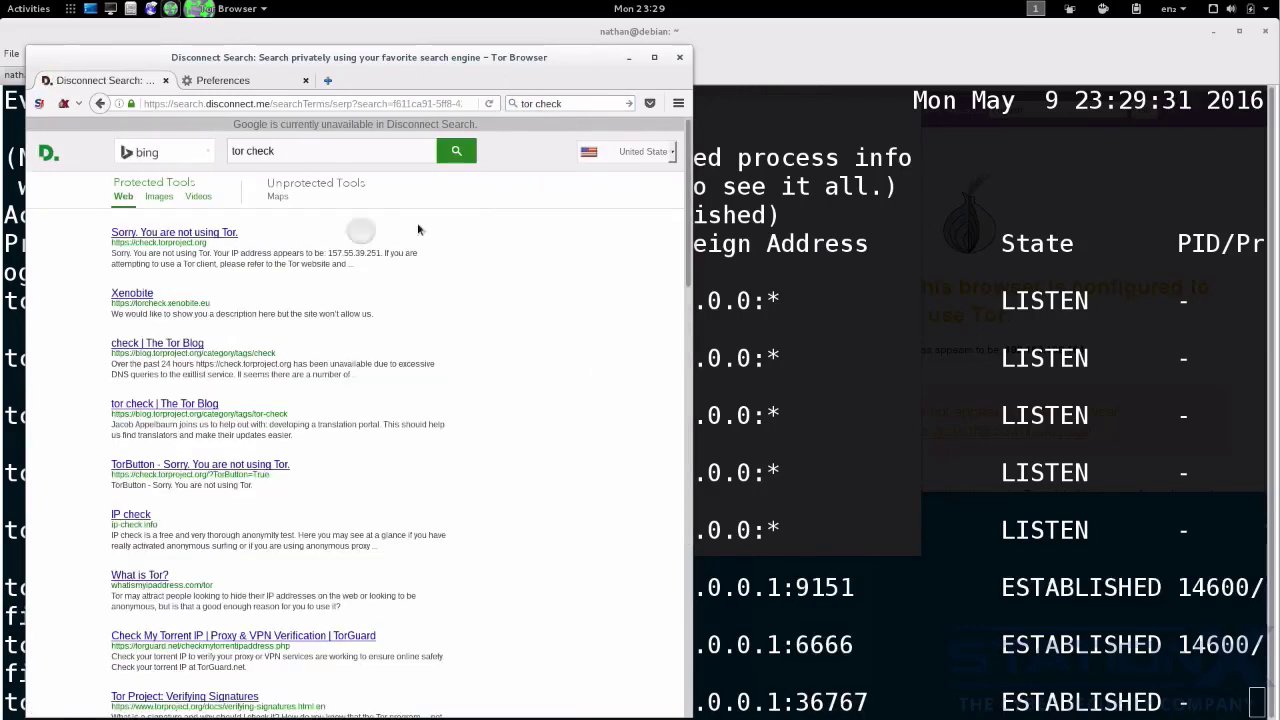
{"action": "left_click", "coordinate": [352, 233]}
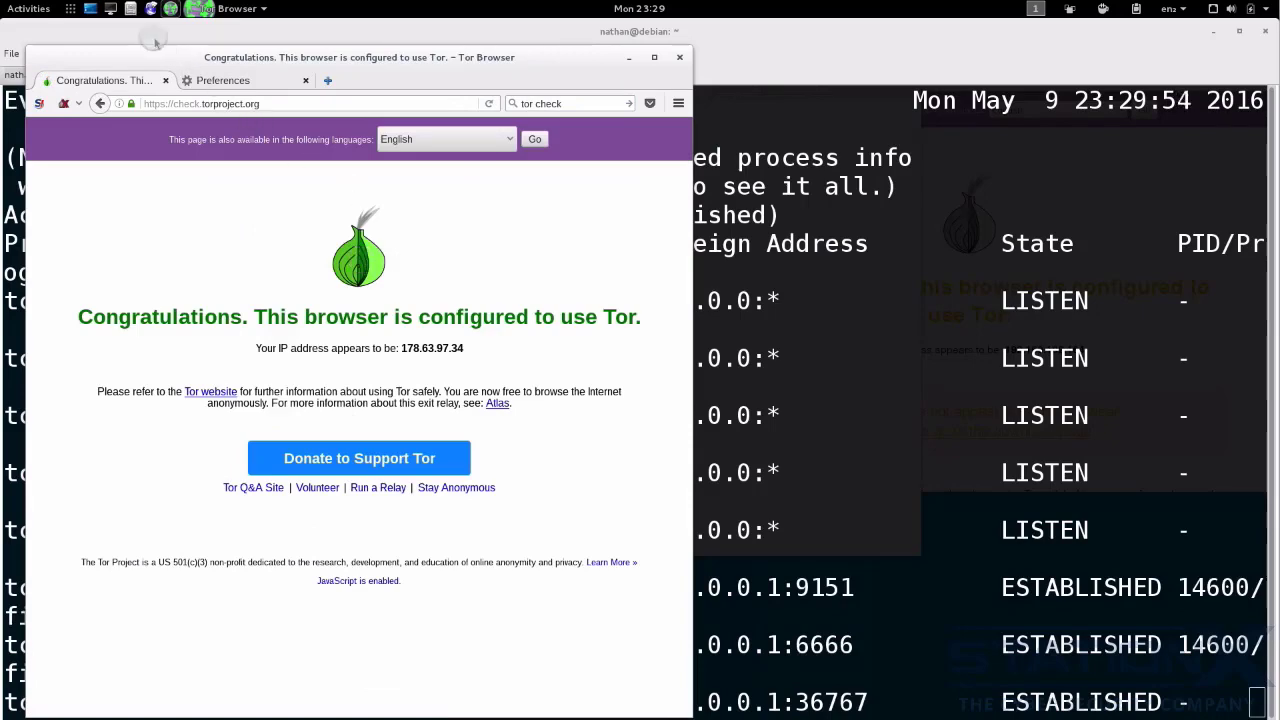
- Return to the first terminal session and reopen Tor Browser's torrc file in nano
{"action": "left_click", "coordinate": [151, 33]}
{"action": "left_click", "coordinate": [40, 75]}
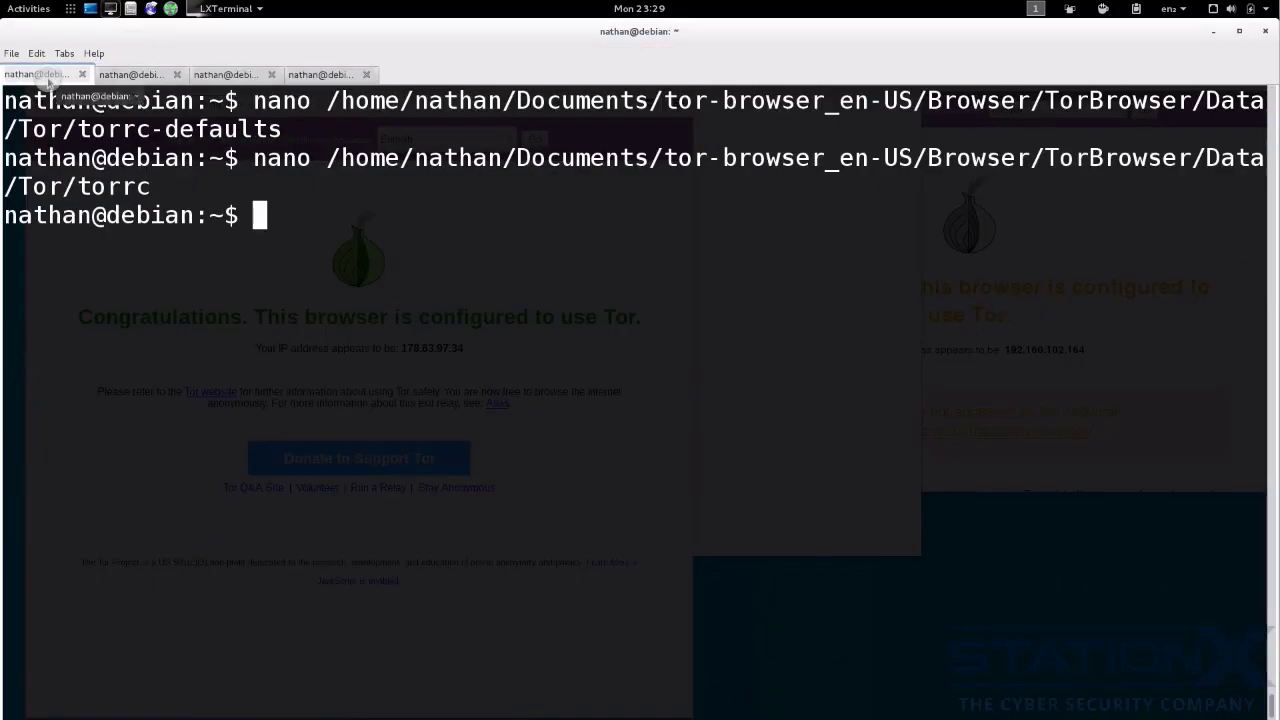
{"action": "key", "text": "Up"}
{"action": "key", "text": "Return"}
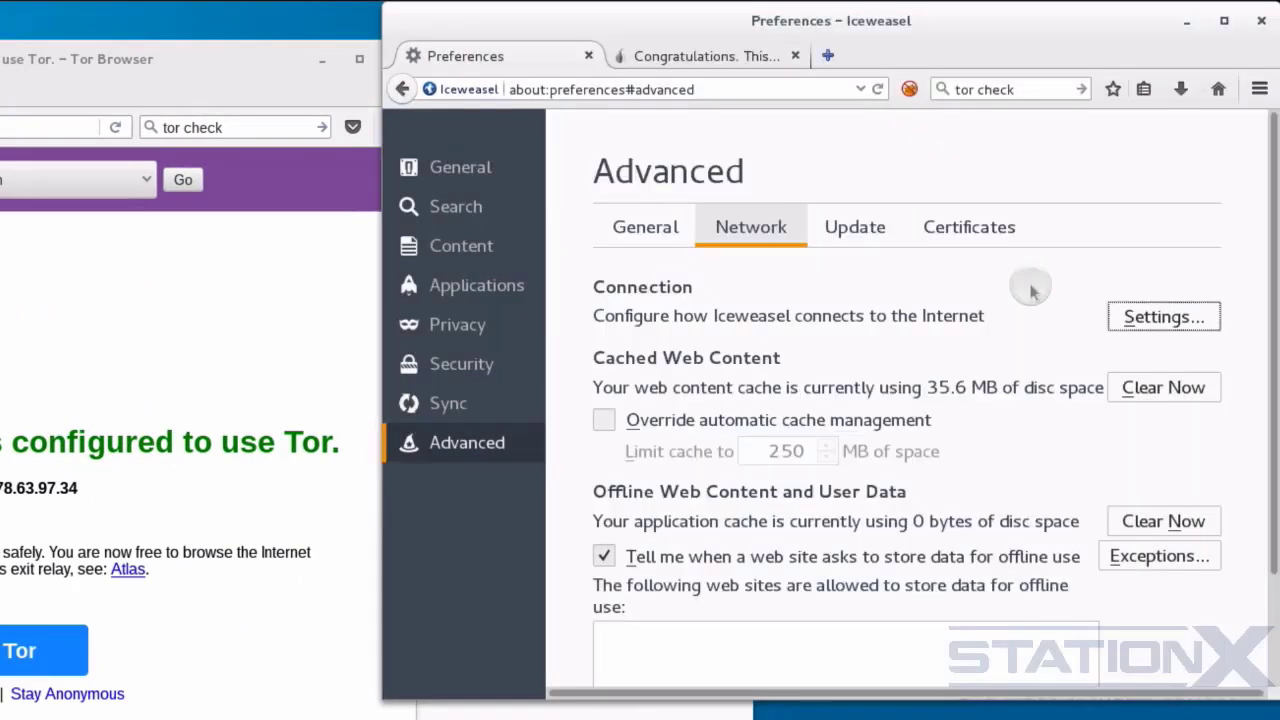
- Repeat the "tor check" search in Iceweasel and open the check.torproject.org result
{"action": "left_click", "coordinate": [1081, 90]}
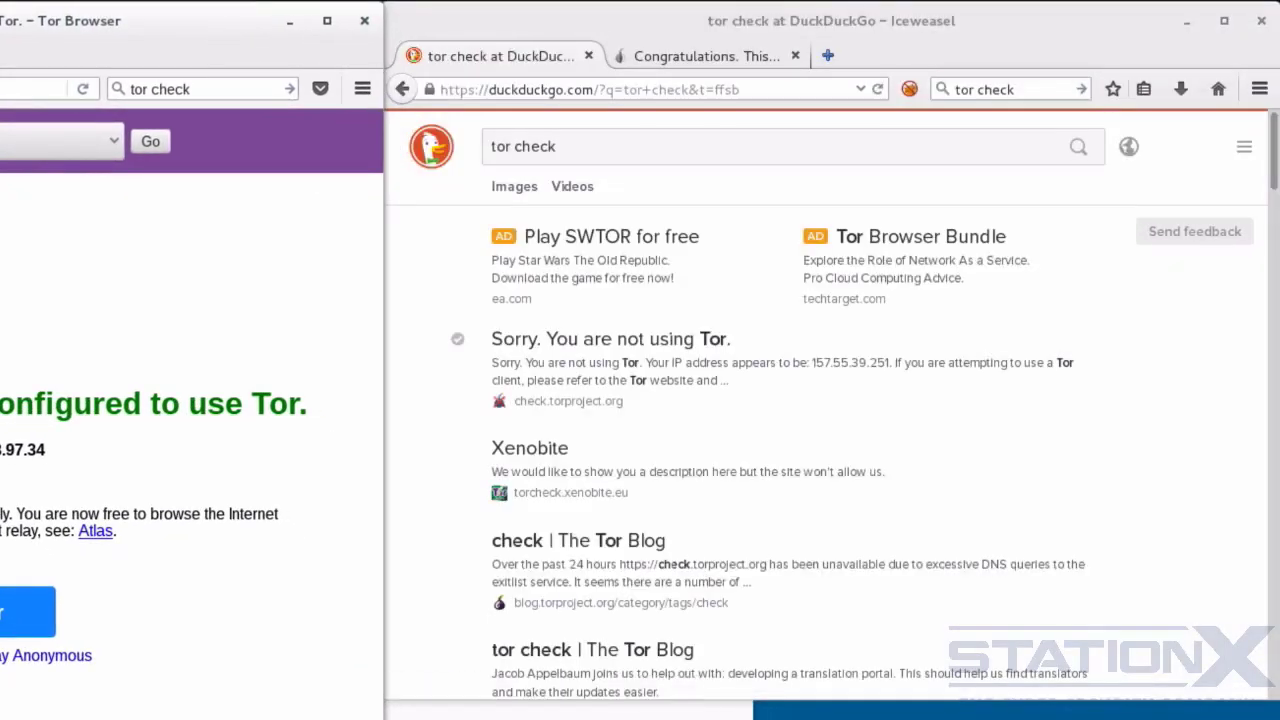
{"action": "left_click_drag", "start_coordinate": [243, 718], "coordinate": [243, 700]}
{"action": "left_click", "coordinate": [715, 346]}
{"action": "left_click", "coordinate": [210, 336]}
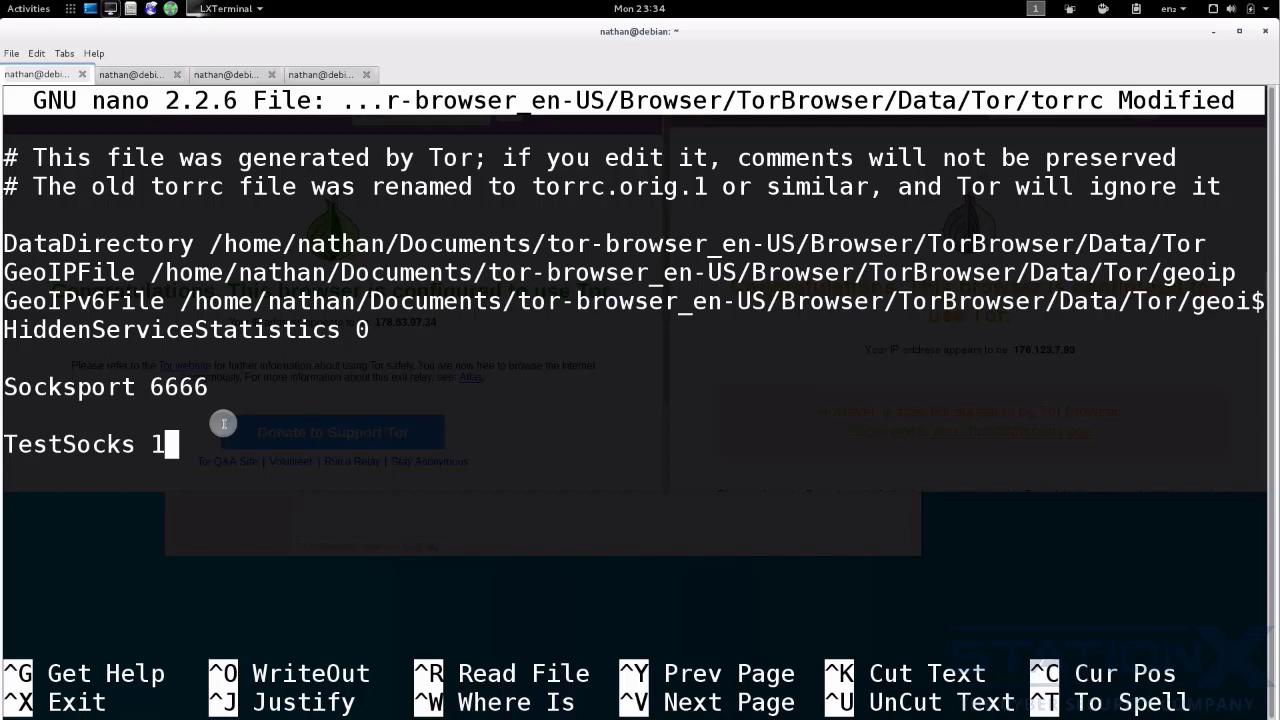
- Add the line "SafeSocks 1" below the TestSocks entry in torrc
{"action": "key", "text": "Return"}
{"action": "type", "text": "SafeSocks "}
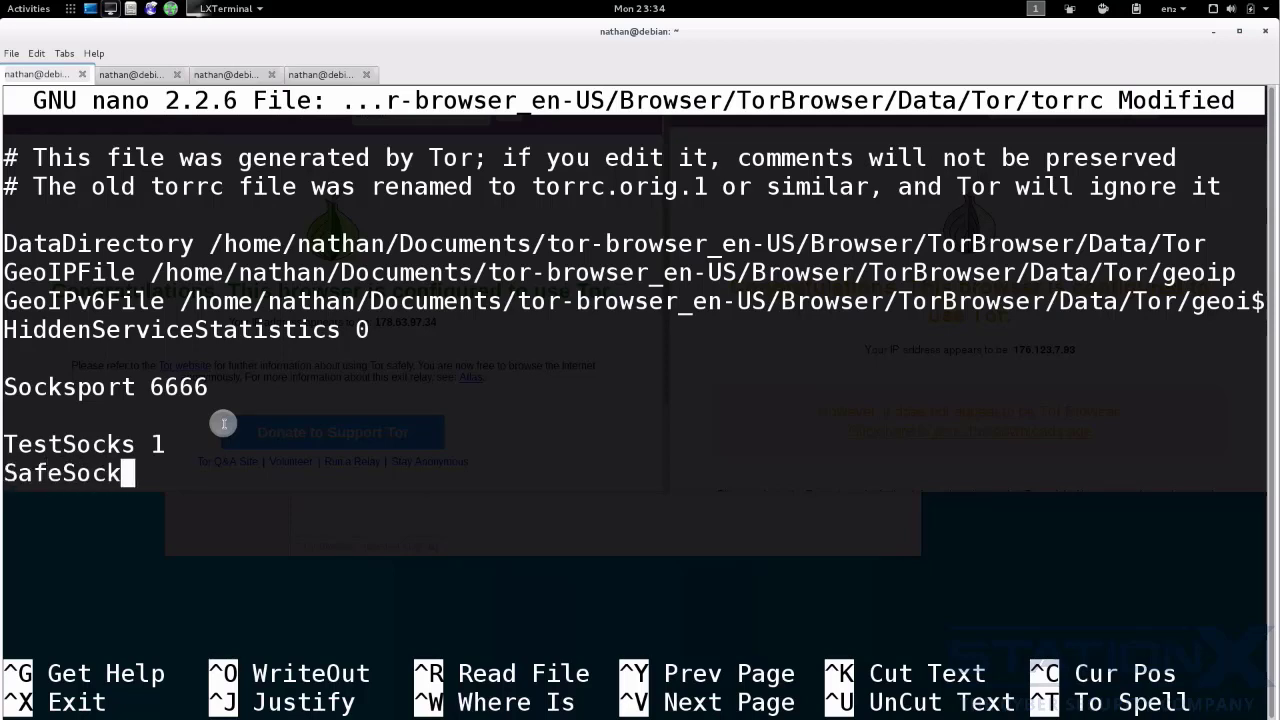
{"action": "type", "text": "1"}
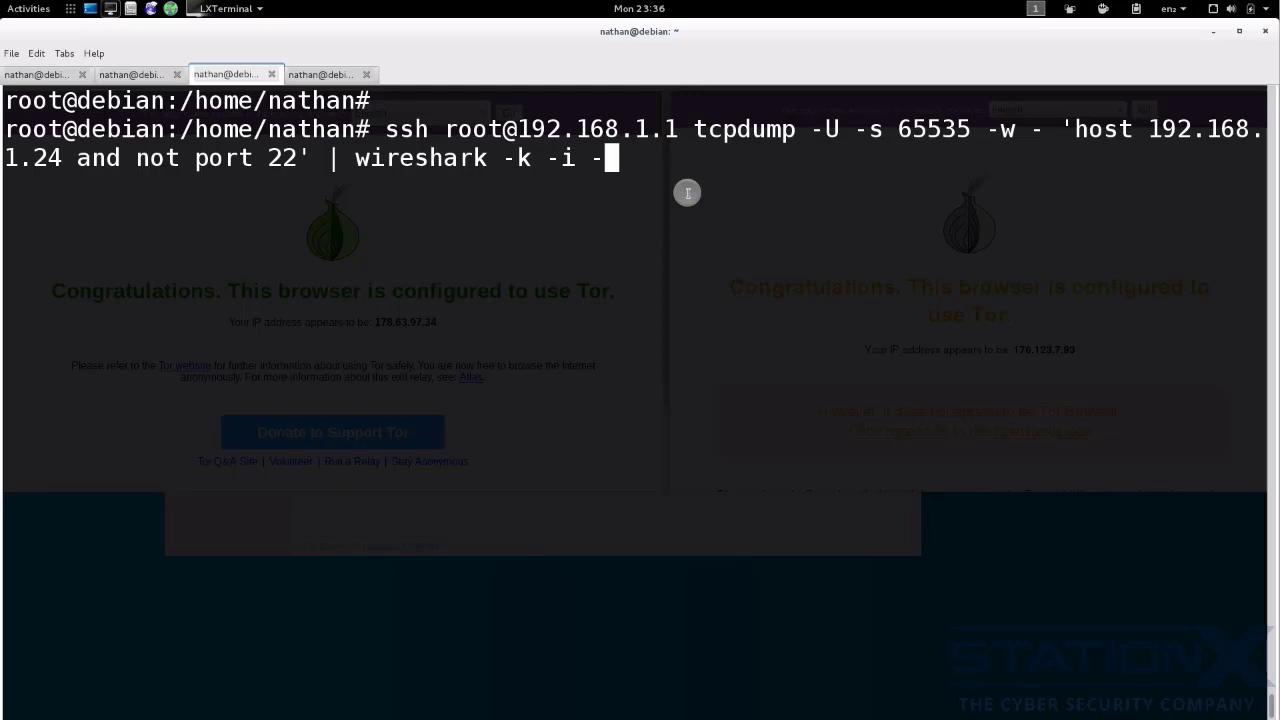
- Pipe an ssh tcpdump capture of host 192.168.1.24, excluding port 22, into Wireshark, dismiss the root warning and enlarge the capture window
{"action": "key", "text": "Return"}
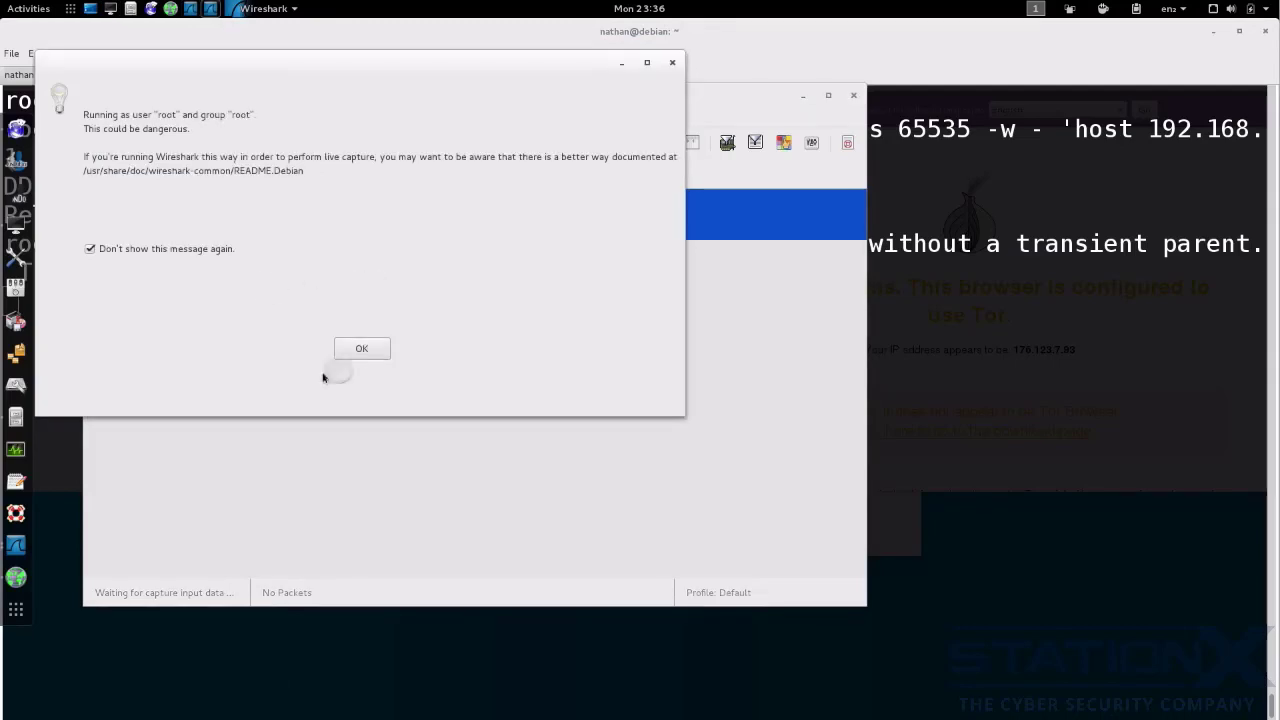
{"action": "left_click", "coordinate": [362, 348]}
{"action": "left_click", "coordinate": [880, 364]}
{"action": "right_click", "coordinate": [510, 345]}
{"action": "left_click", "coordinate": [611, 364]}
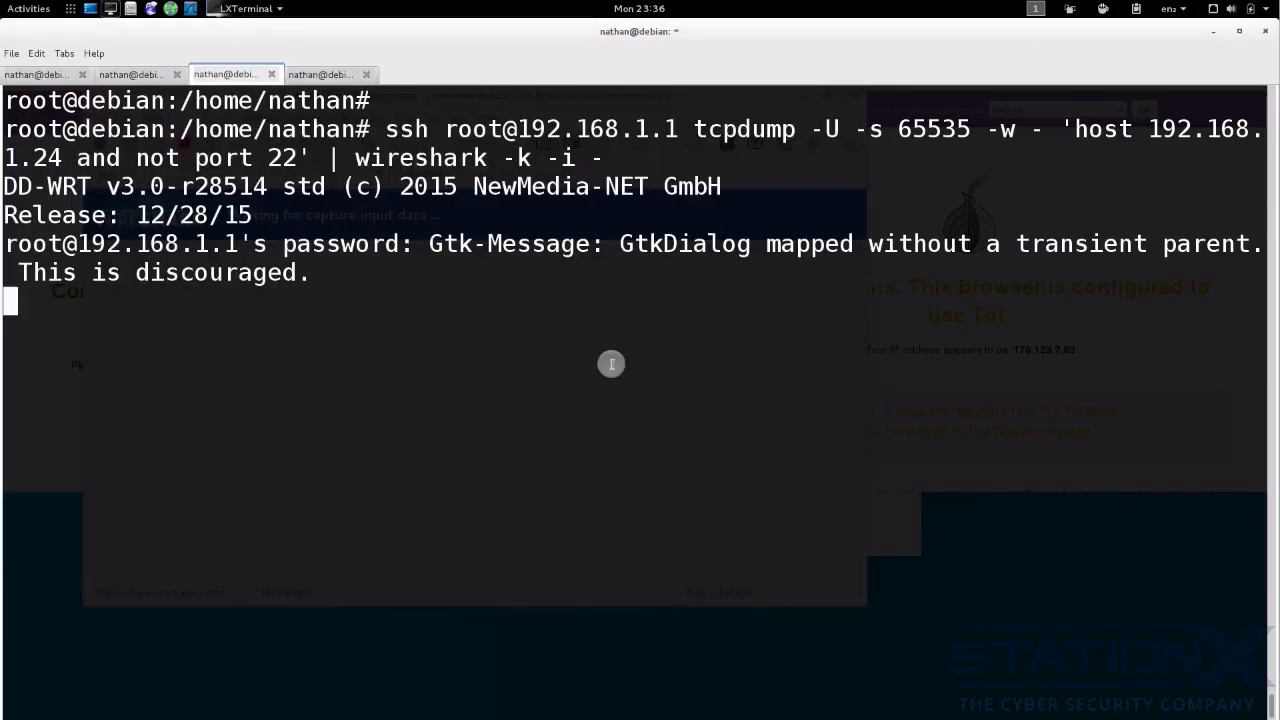
{"action": "left_click", "coordinate": [190, 9]}
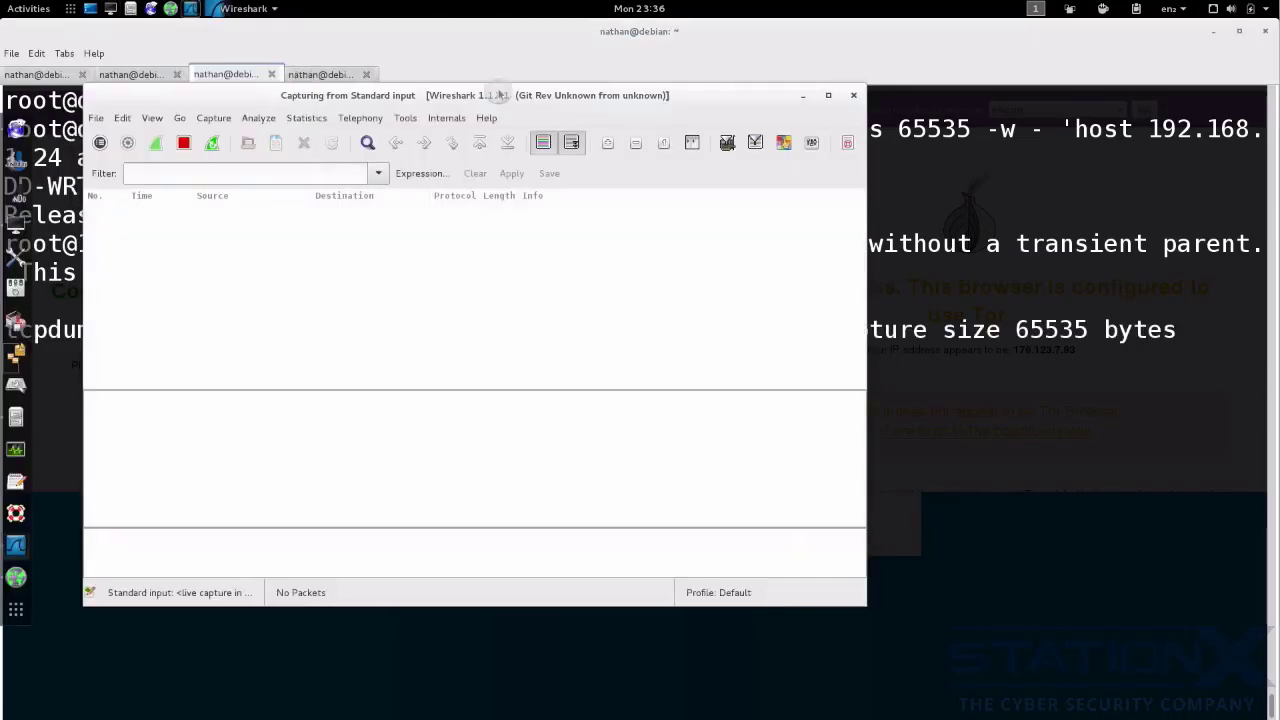
{"action": "left_click_drag", "start_coordinate": [865, 606], "coordinate": [1084, 660]}
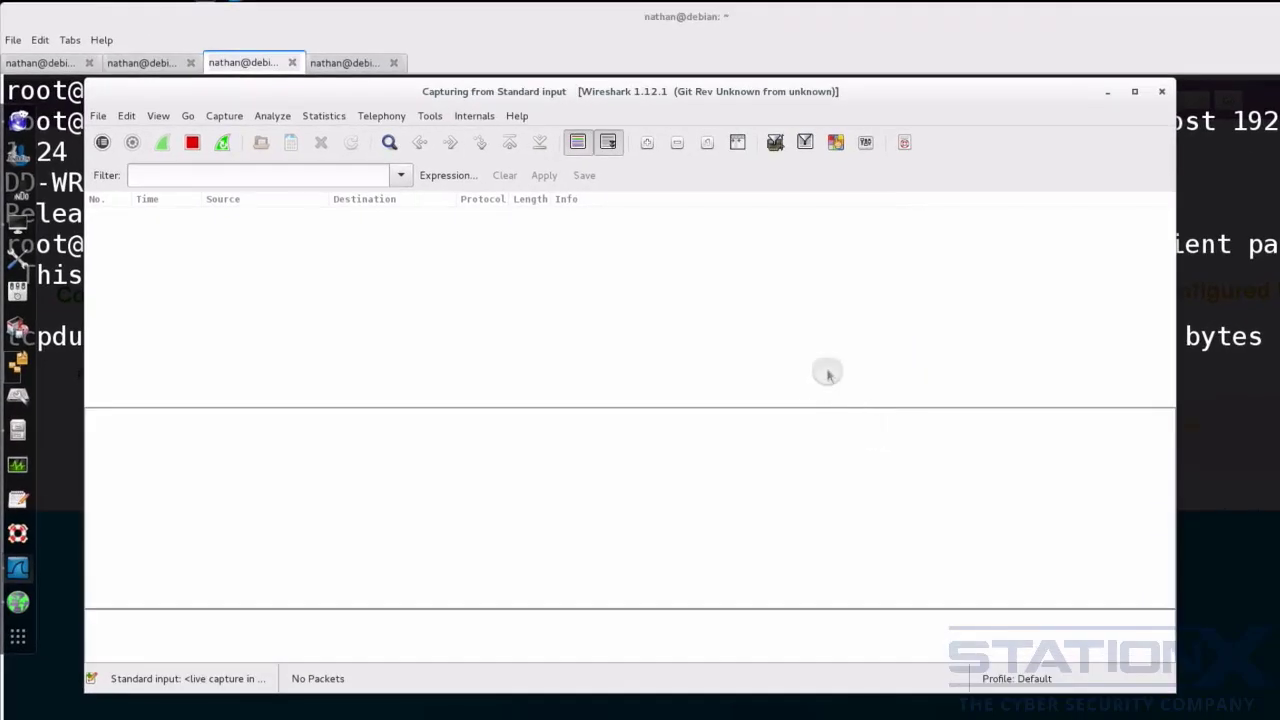
- Switch to Tor Browser and run a web search for "hello" to generate Tor traffic
{"action": "mouse_move", "coordinate": [186, 3]}
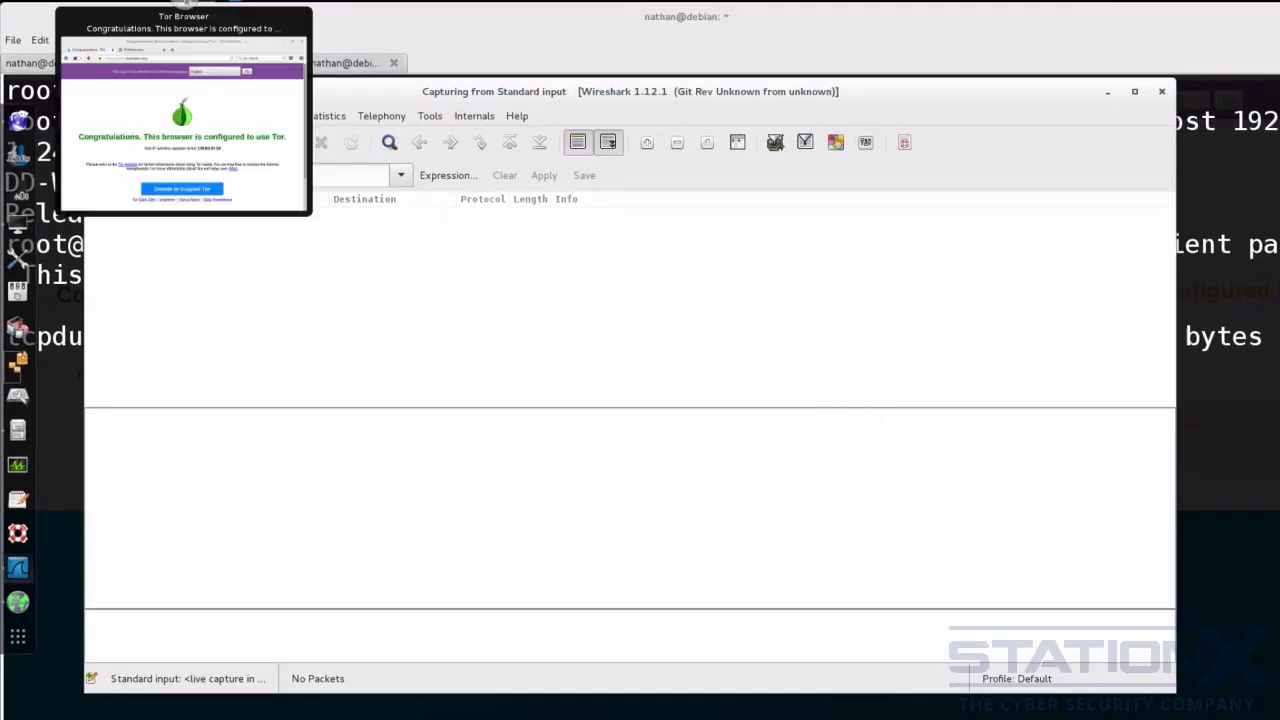
{"action": "left_click", "coordinate": [183, 120]}
{"action": "left_click", "coordinate": [575, 68]}
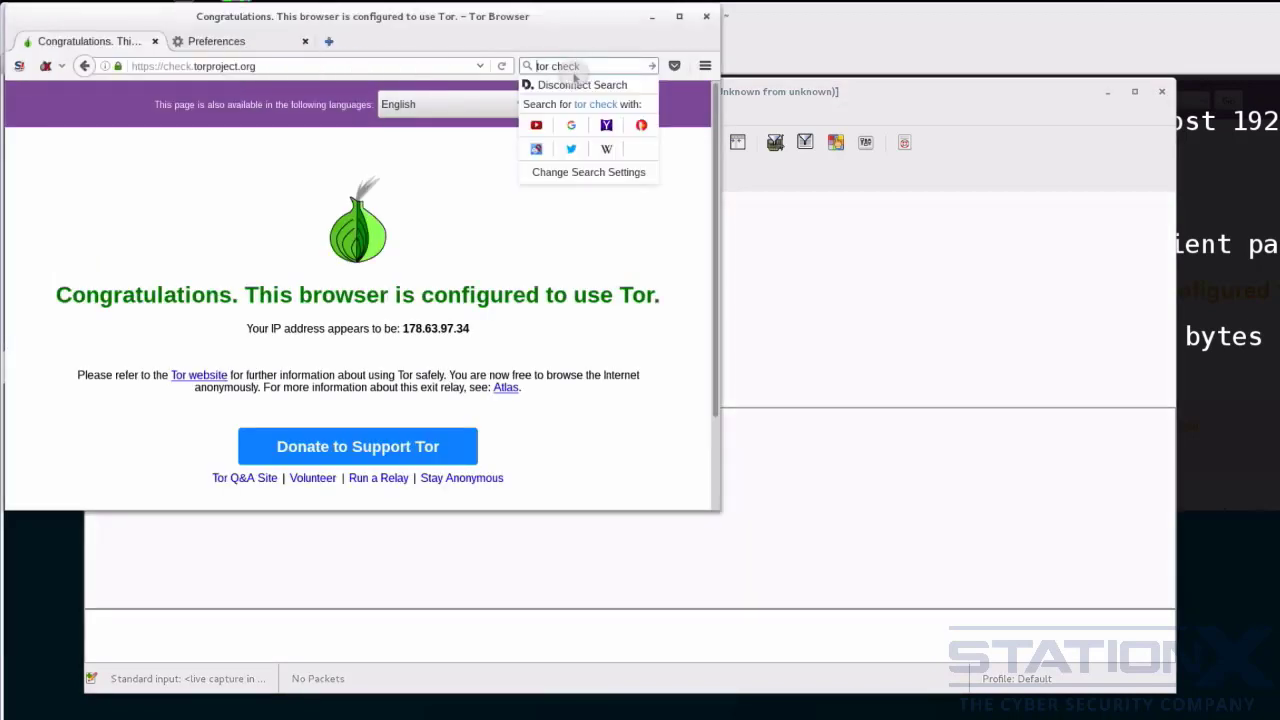
{"action": "double_click", "coordinate": [589, 70]}
{"action": "left_click_drag", "start_coordinate": [593, 70], "coordinate": [508, 70]}
{"action": "type", "text": "hello"}
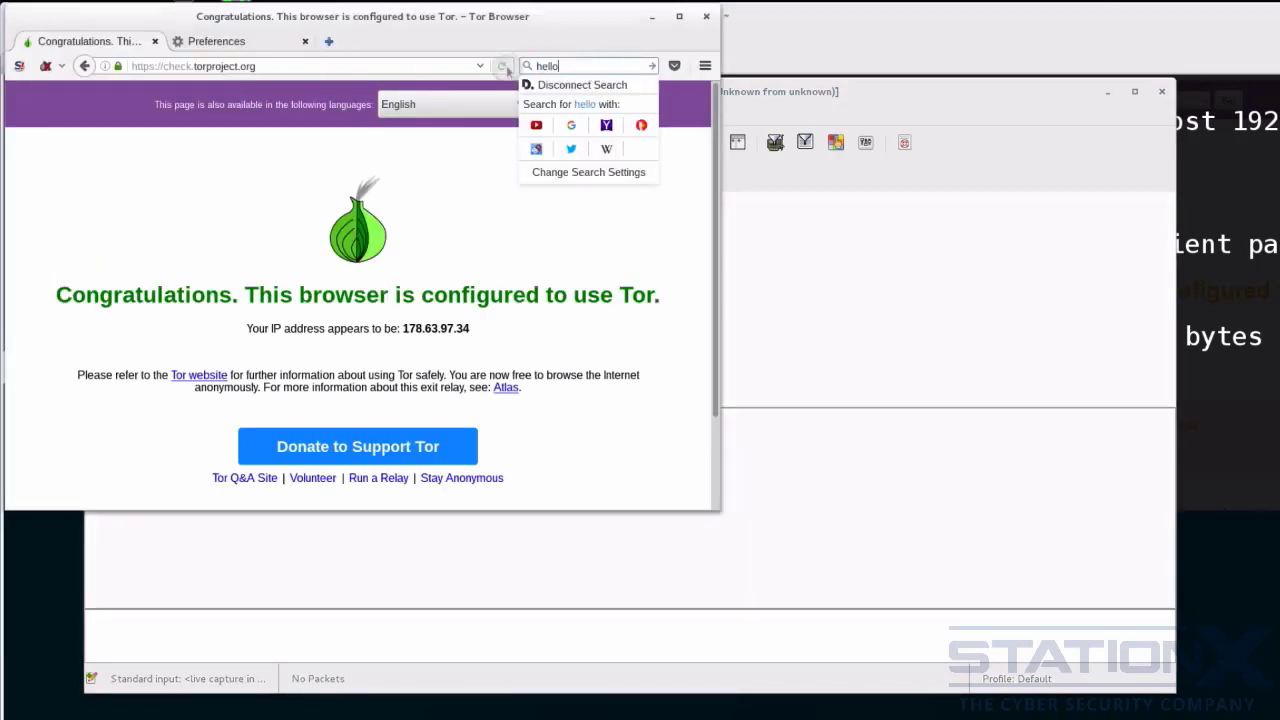
{"action": "key", "text": "Return"}
- Return to Wireshark, go back to the start of the capture and select the DNS query for 24.1.168.192.in-addr.arpa
{"action": "left_click_drag", "start_coordinate": [868, 82], "coordinate": [928, 121]}
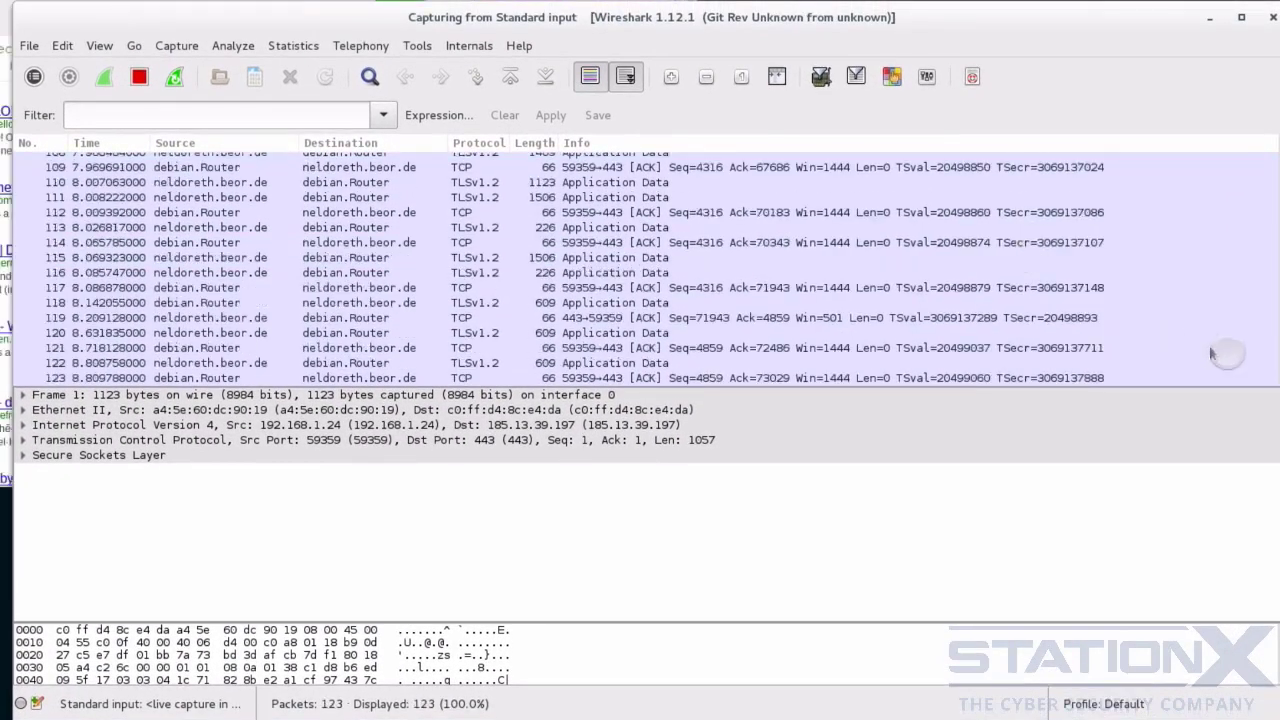
{"action": "scroll", "coordinate": [1272, 318], "scroll_direction": "up", "scroll_amount": 8}
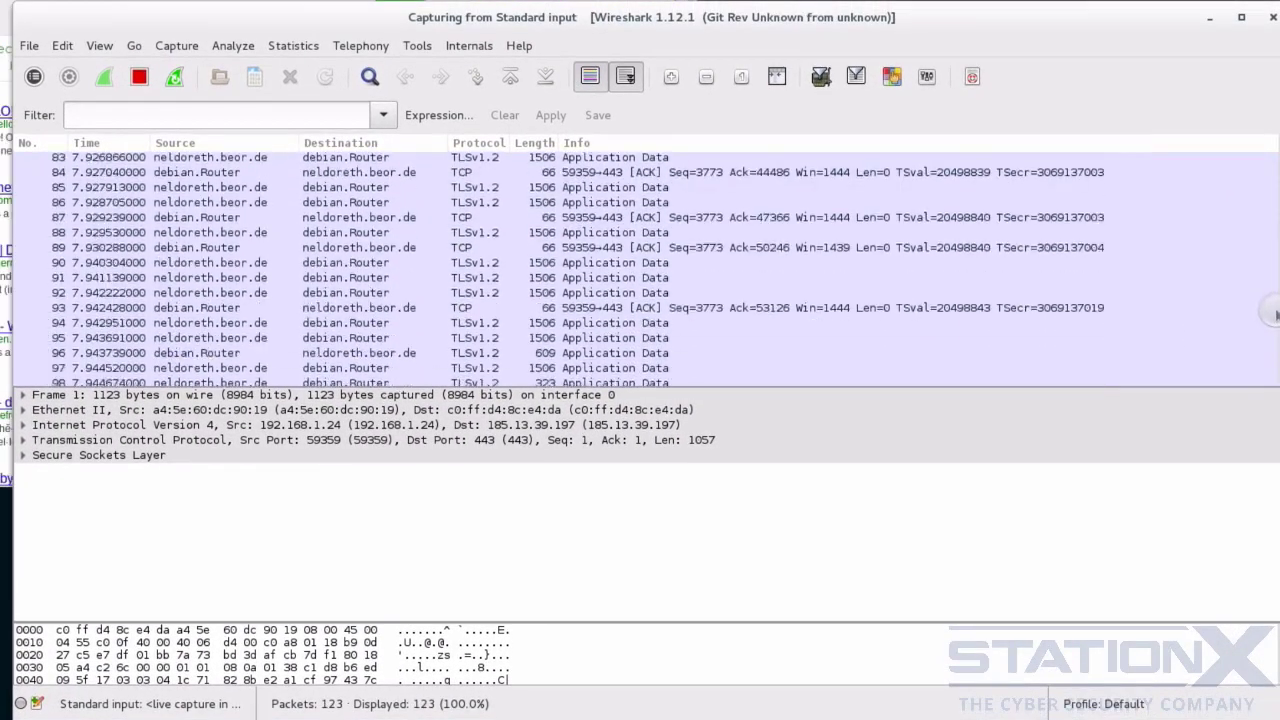
{"action": "left_click_drag", "start_coordinate": [1272, 313], "coordinate": [1258, 135]}
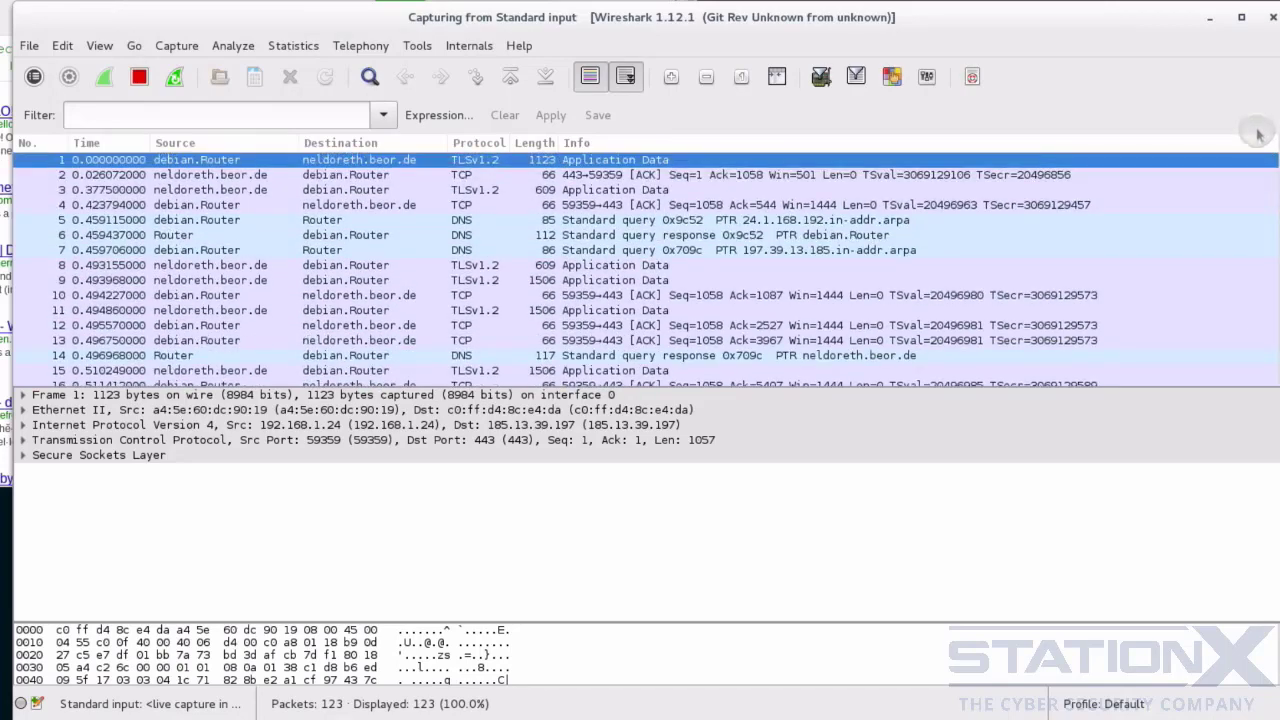
{"action": "left_click", "coordinate": [604, 220]}
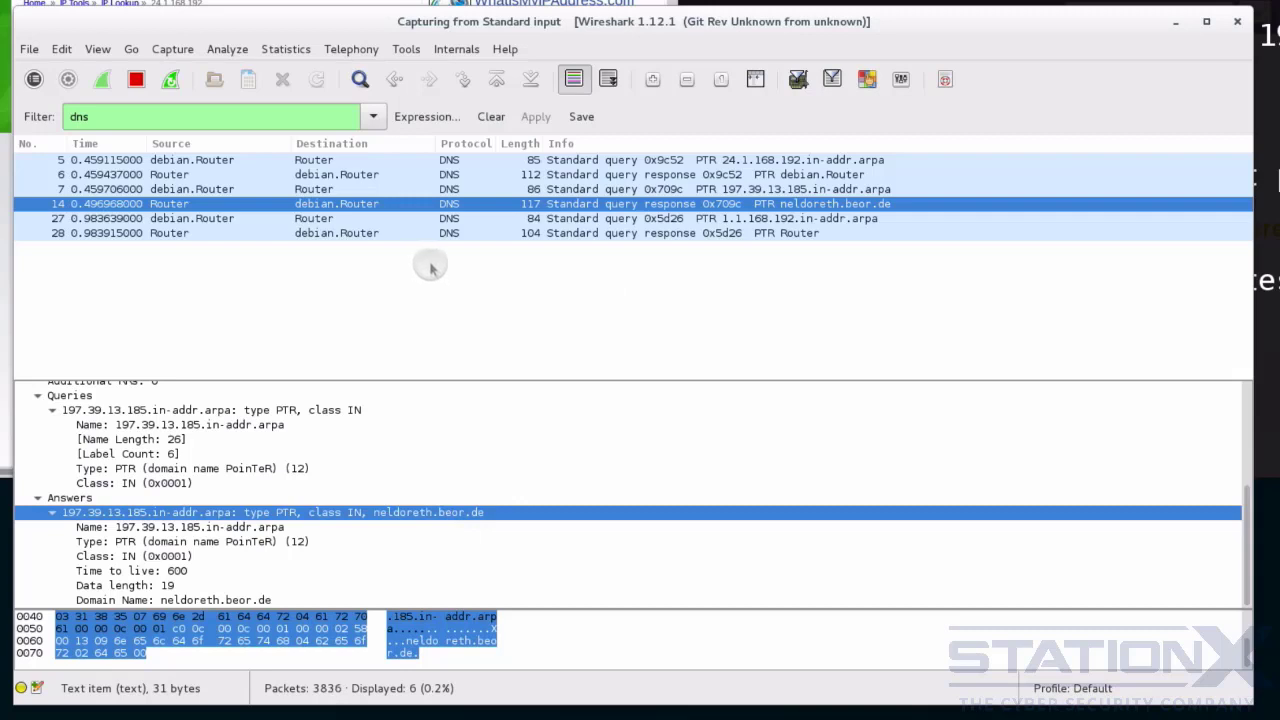
- Clear the dns display filter, then expand the Secure Sockets Layer and TLSv1.2 record details of packet 3869 near the capture's end
{"action": "left_click", "coordinate": [491, 116]}
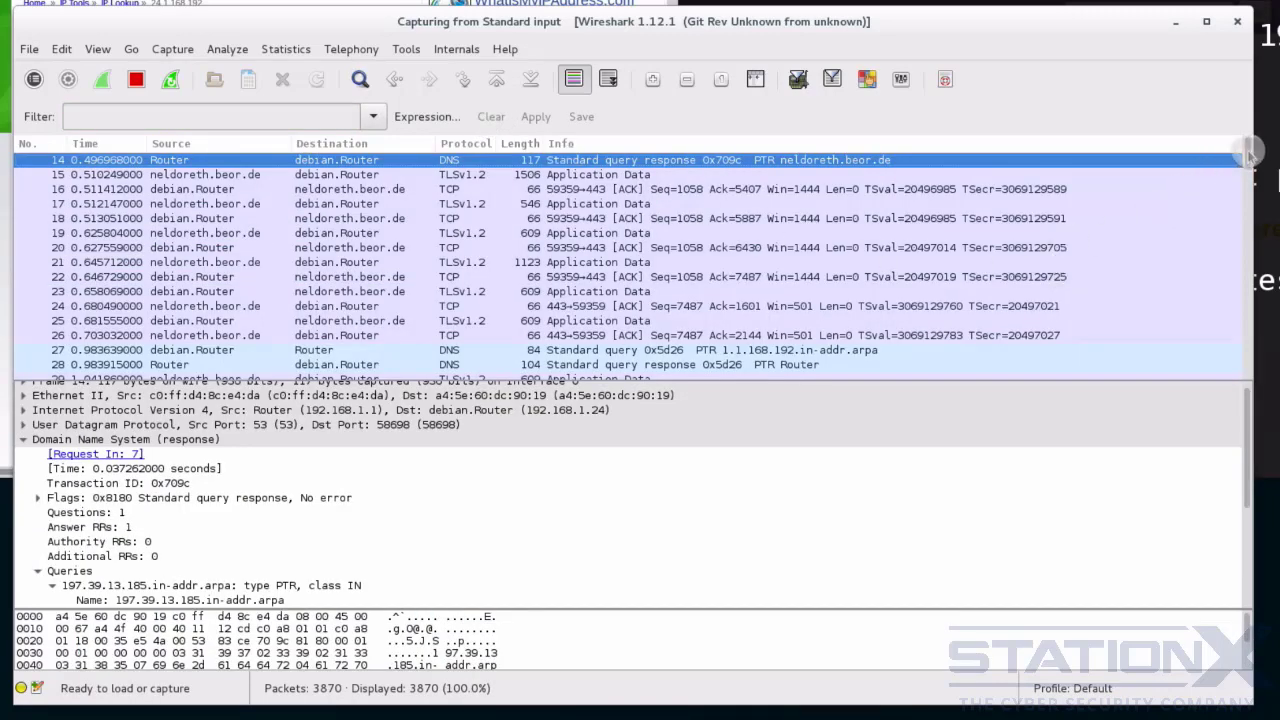
{"action": "left_click_drag", "start_coordinate": [1247, 151], "coordinate": [1238, 394]}
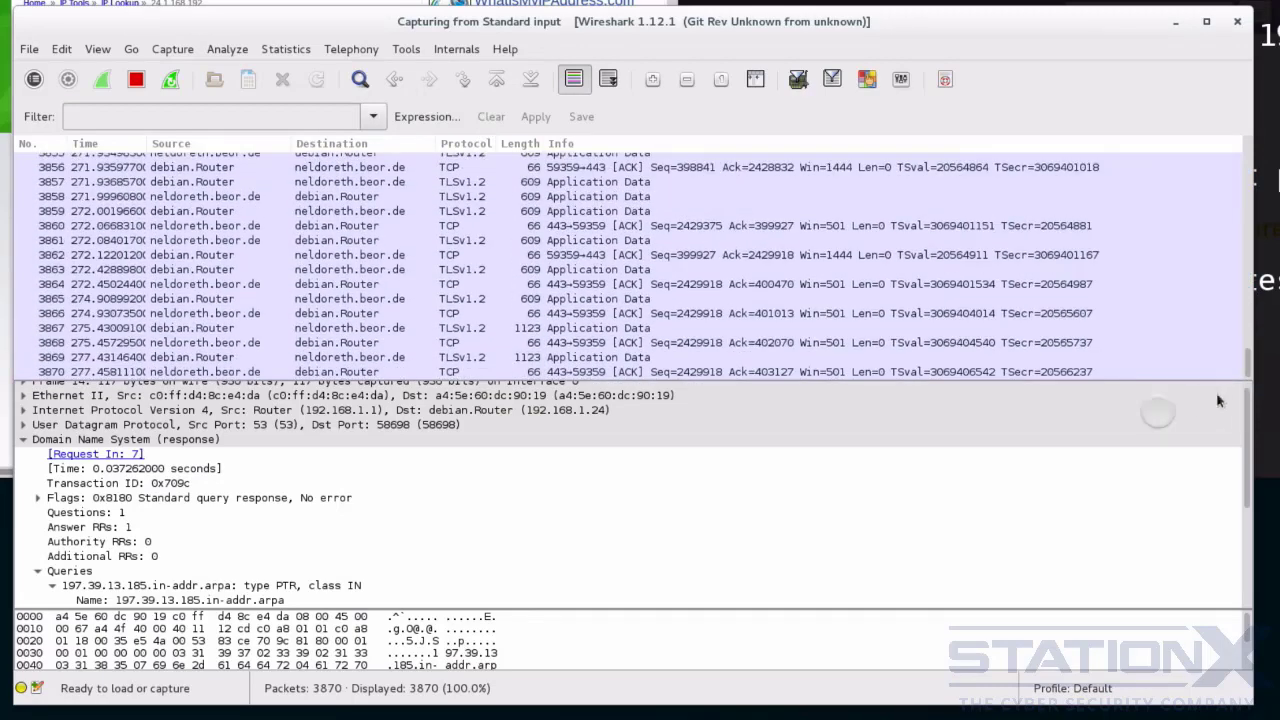
{"action": "left_click", "coordinate": [462, 358]}
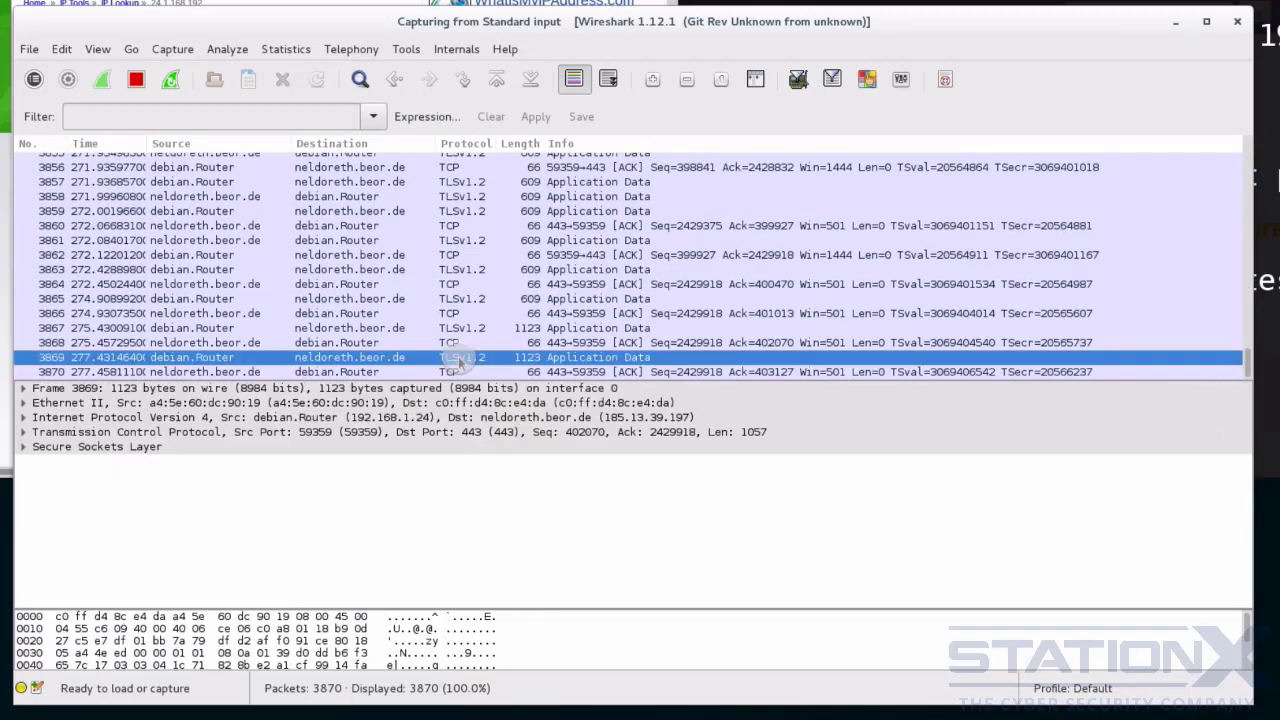
{"action": "left_click", "coordinate": [23, 447]}
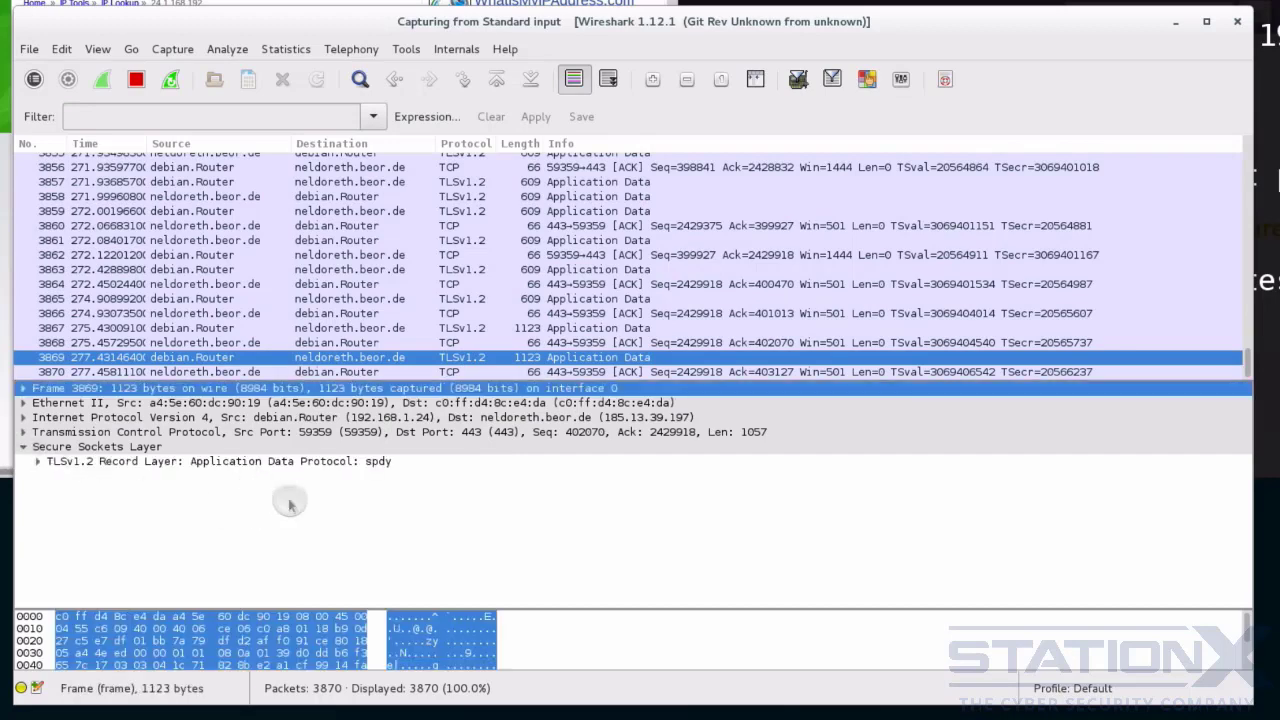
{"action": "left_click", "coordinate": [38, 462]}
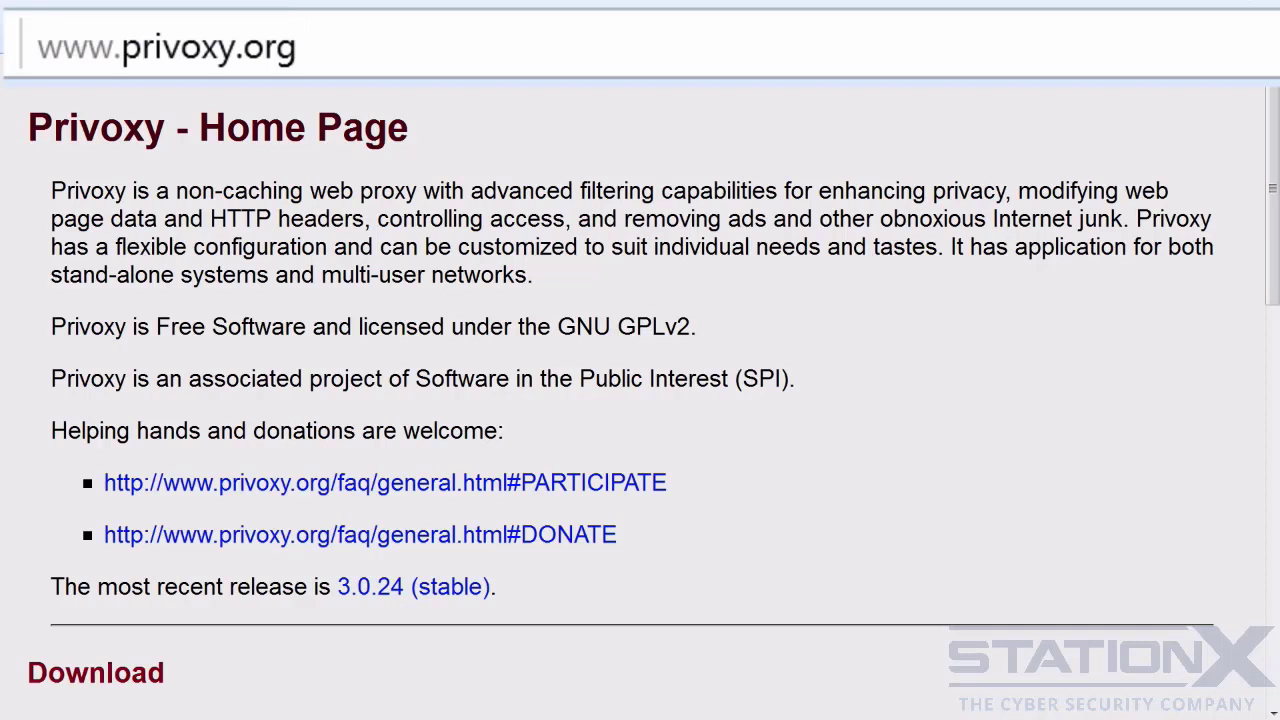
- Switch to the DD-WRT wiki's Privoxy Custom Config page in the web browser
{"action": "left_click", "coordinate": [932, 0]}
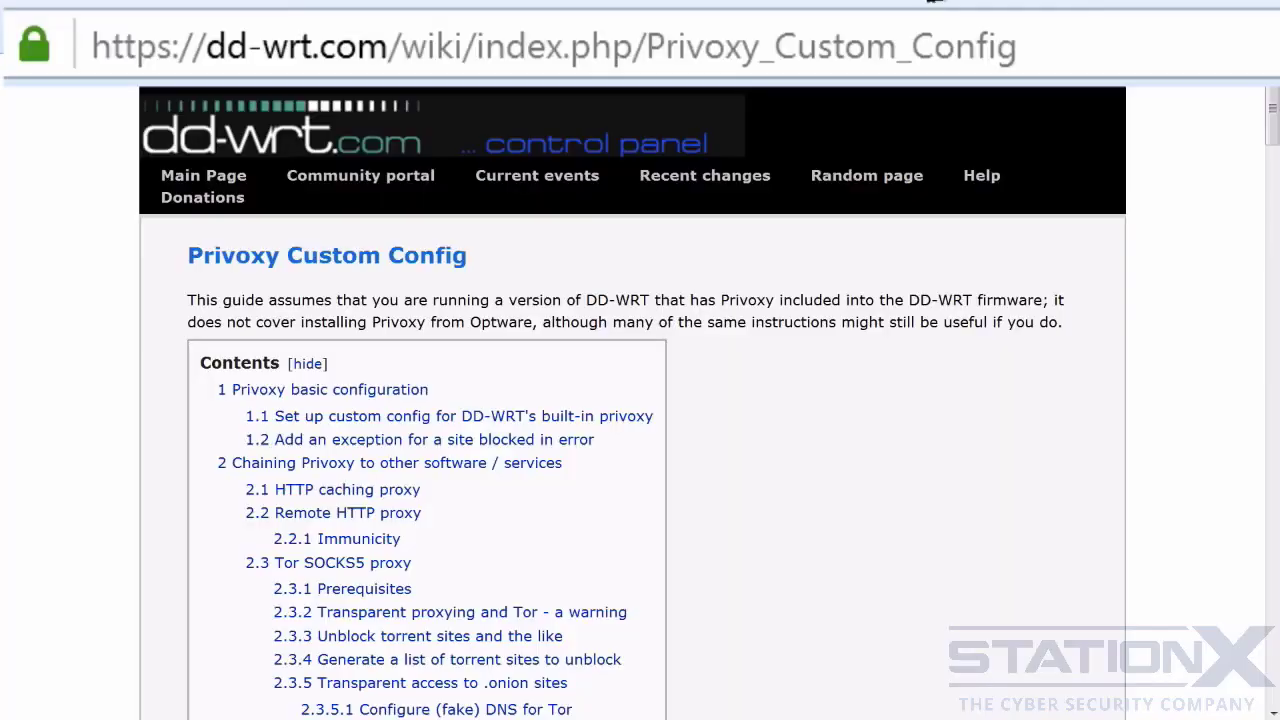